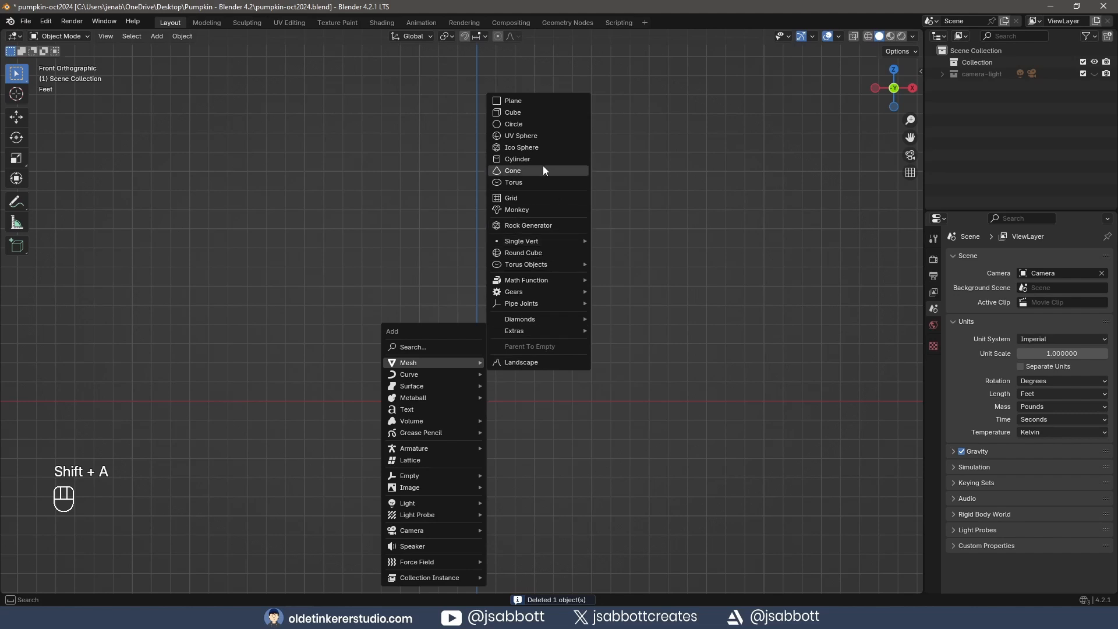
Add a UV sphere at the world origin with 16 segments
click(530, 137)
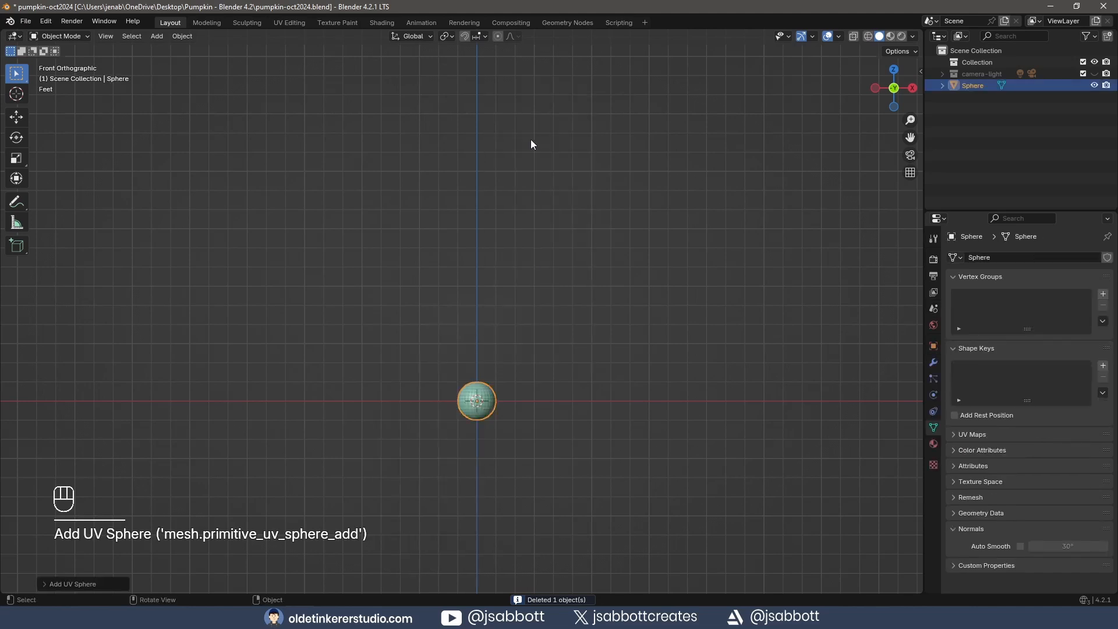
click(44, 584)
click(144, 457)
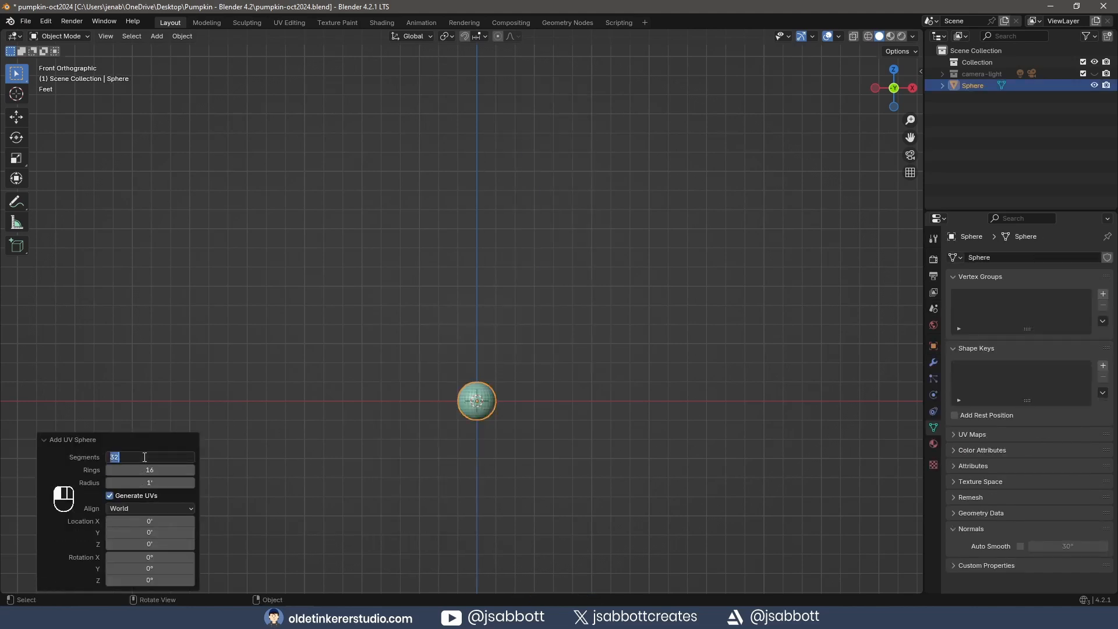
text(16)
key(Return)
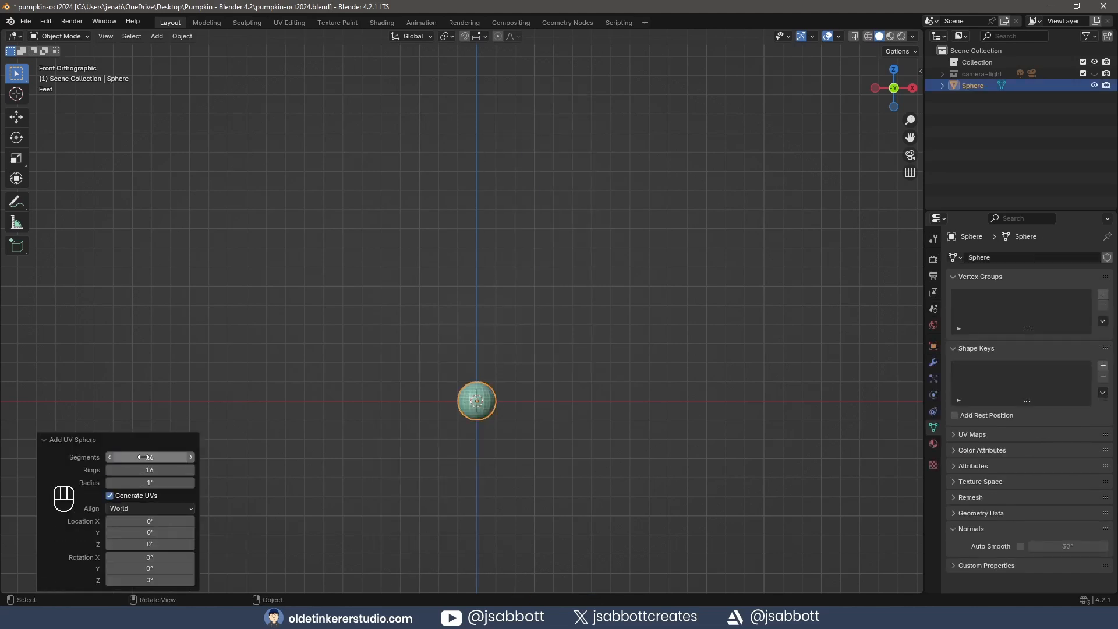
click(45, 441)
In Edit Mode, select the sphere's top and bottom pole vertices and scale them inward along Z using proportional editing with size 0.26
scroll(497, 443, up, 5)
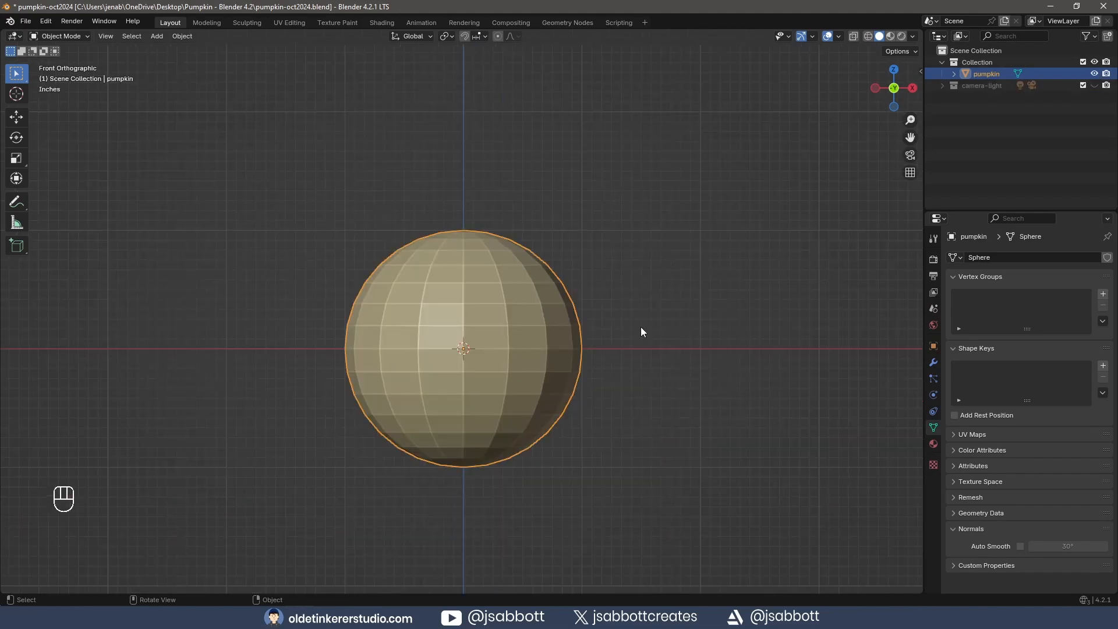
key(Tab)
middle_drag(660, 272, 491, 272)
click(464, 254)
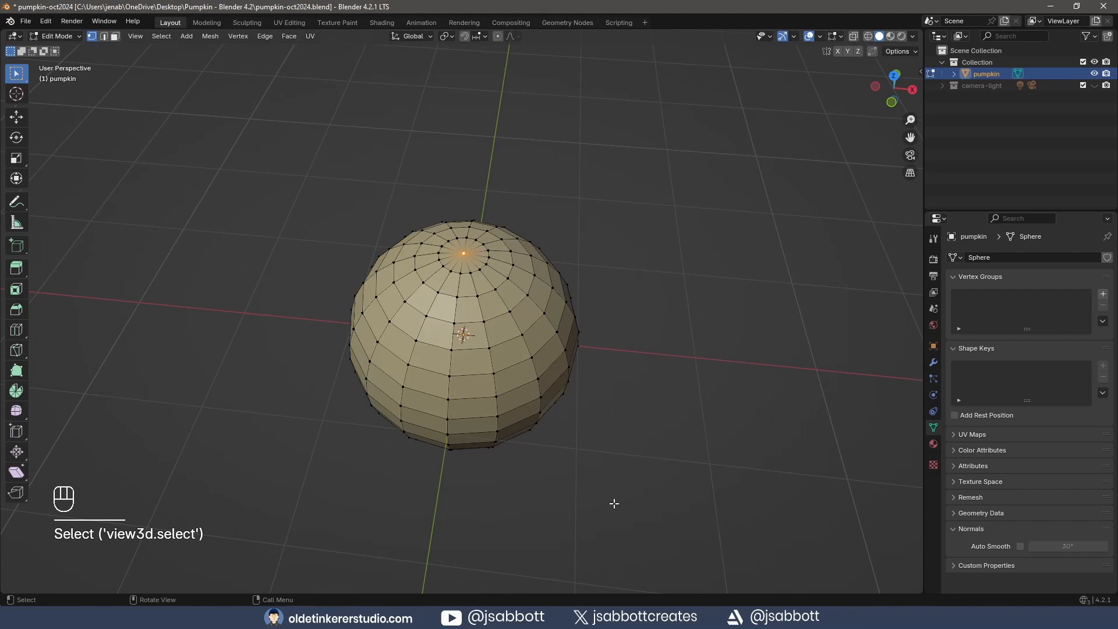
middle_drag(614, 503, 472, 367)
shift+click(461, 363)
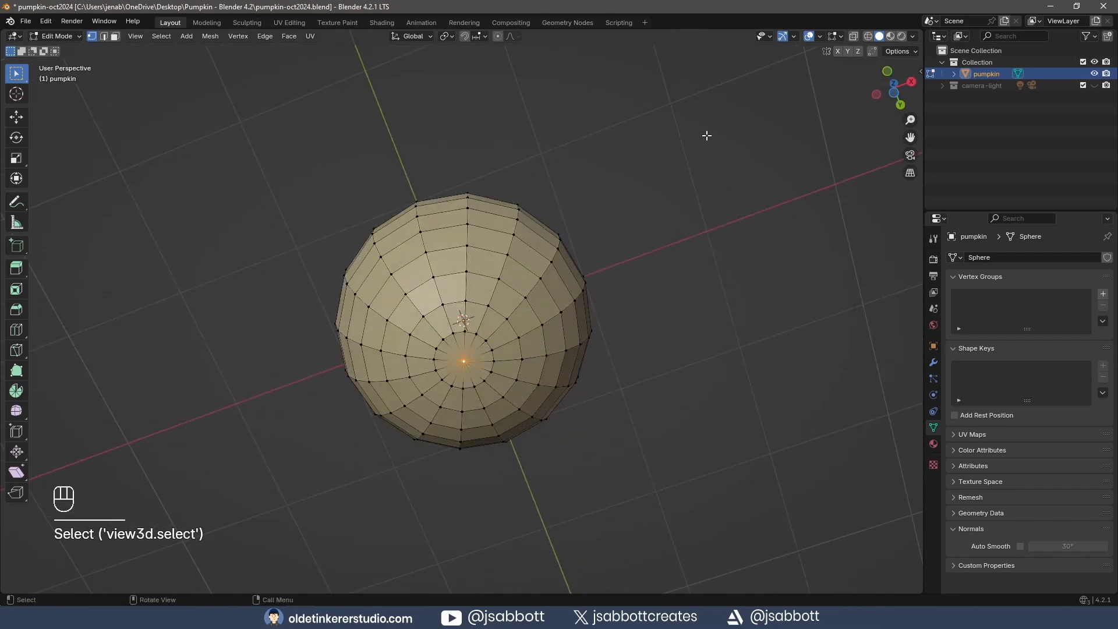
middle_drag(706, 134, 672, 295)
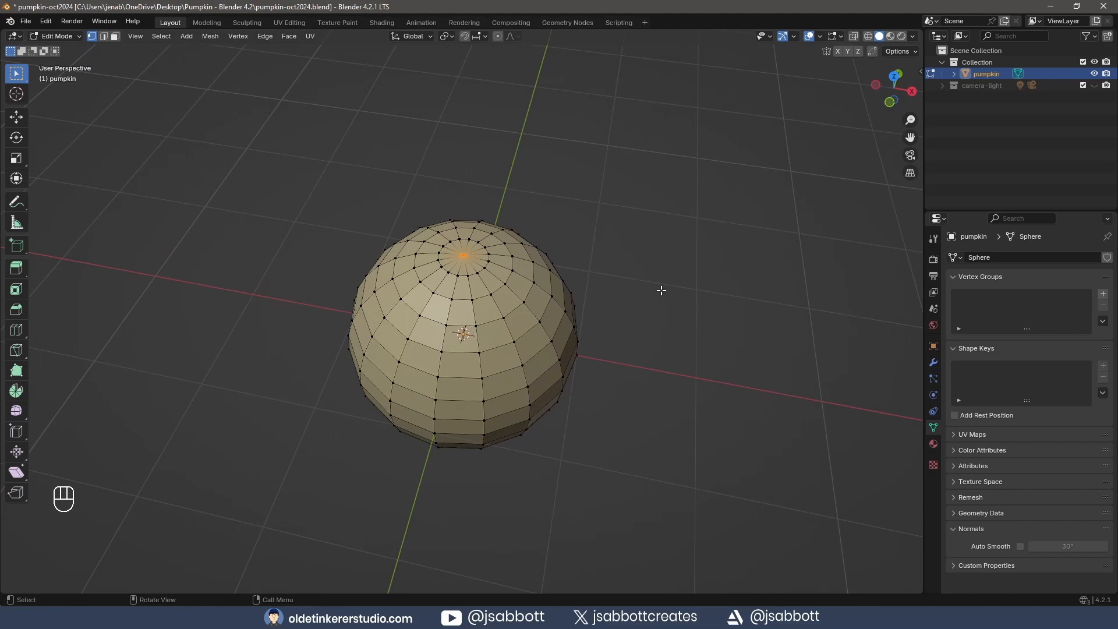
key(o)
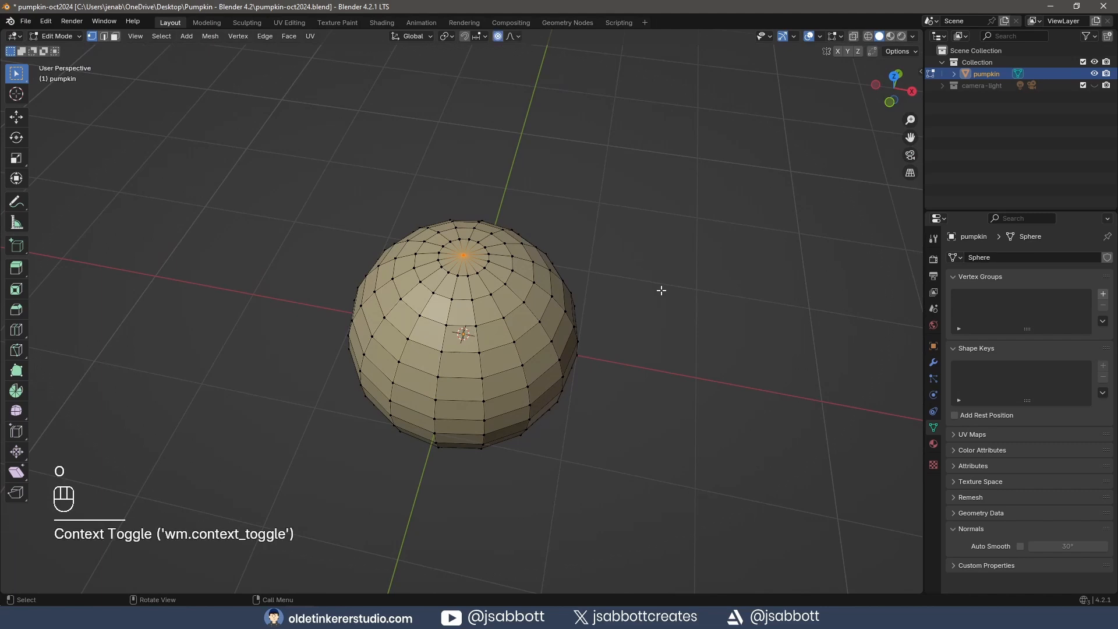
key(s)
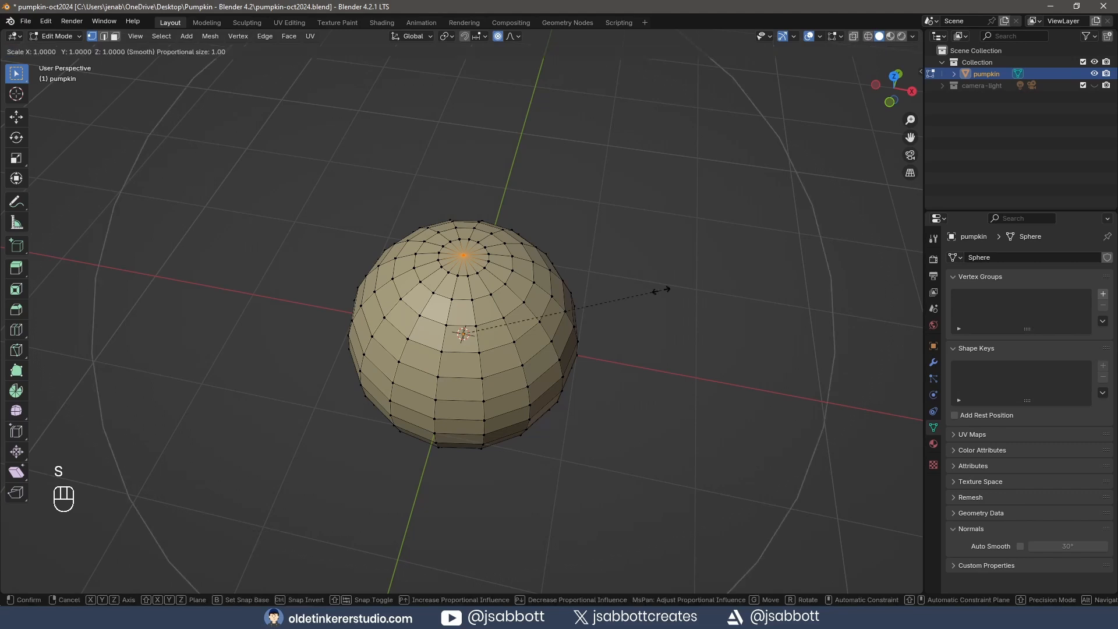
key(z)
scroll(661, 290, up, 11)
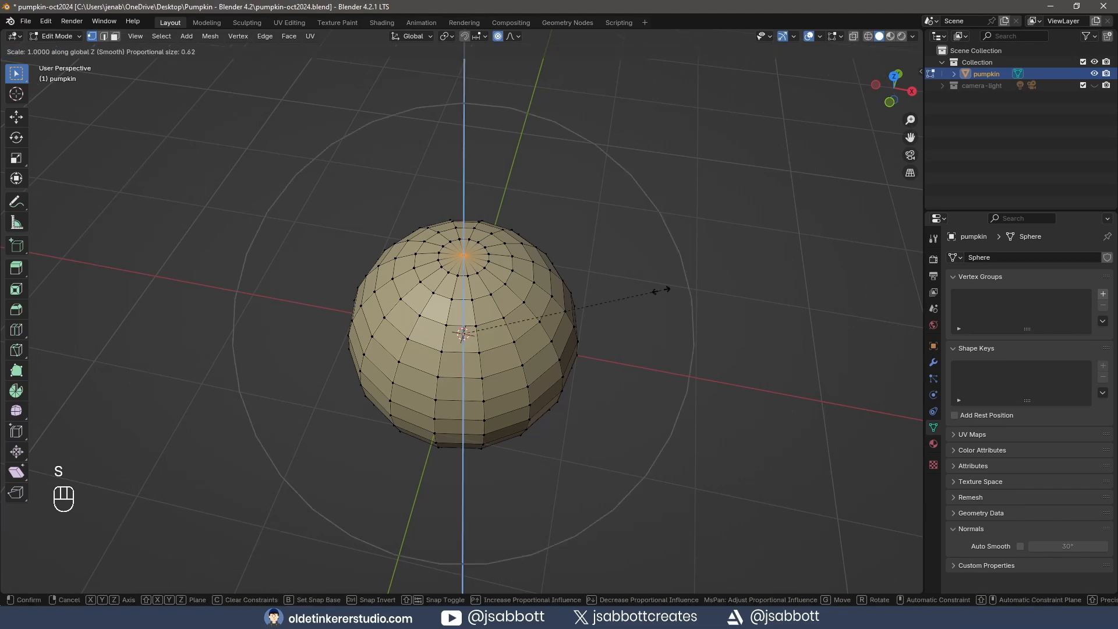
scroll(662, 290, up, 3)
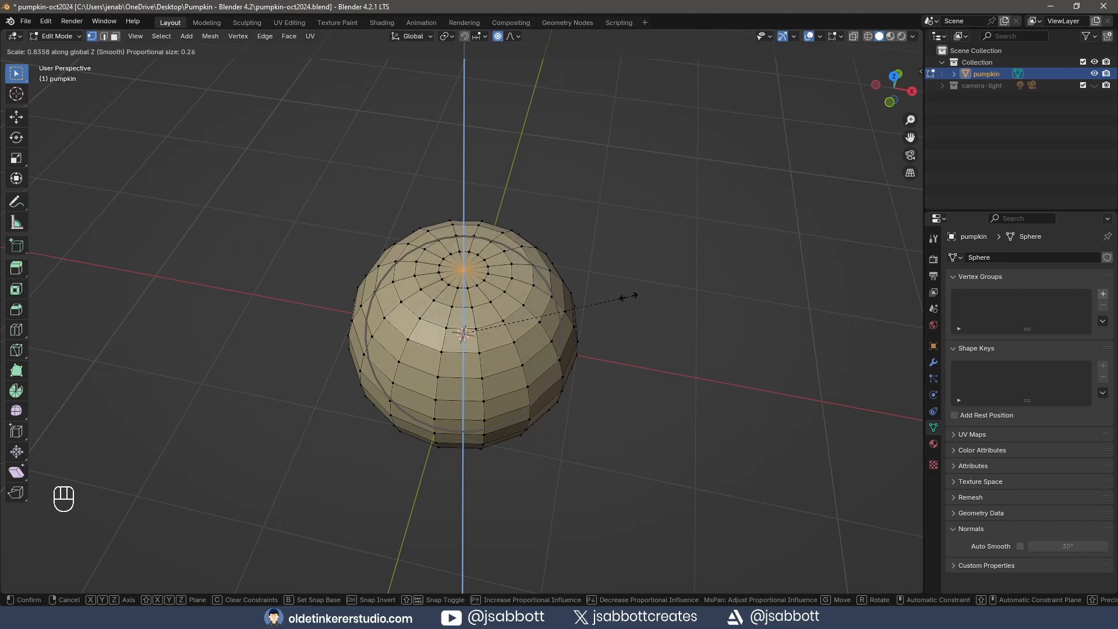
click(579, 309)
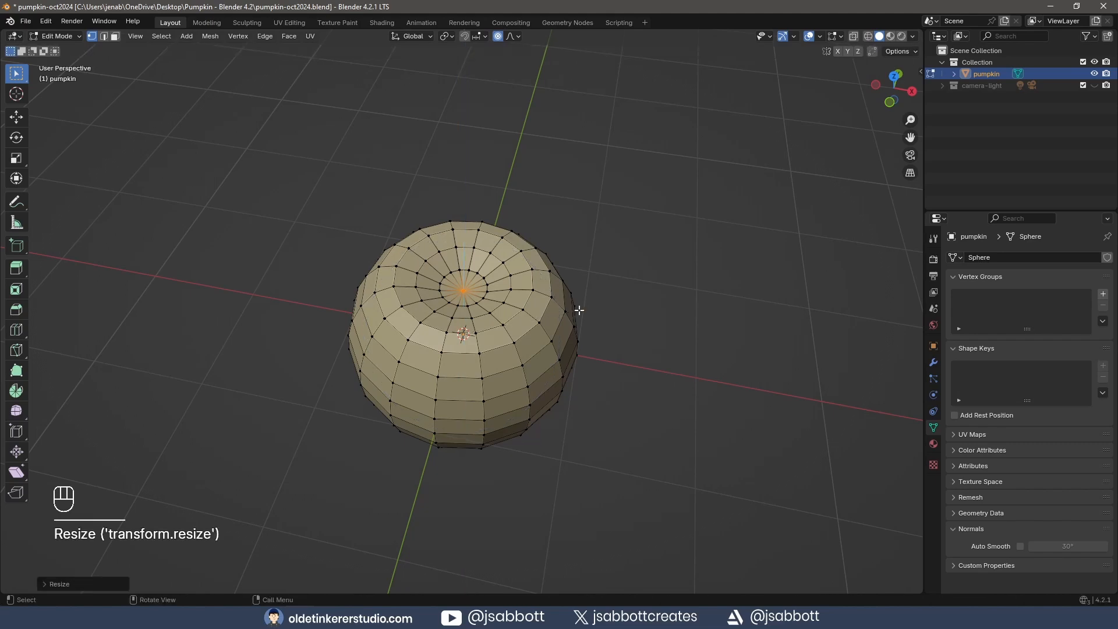
Select all 16 vertical edge loops around the pumpkin and bevel them with a width of 0.05 feet
middle_drag(644, 432, 612, 377)
key(2)
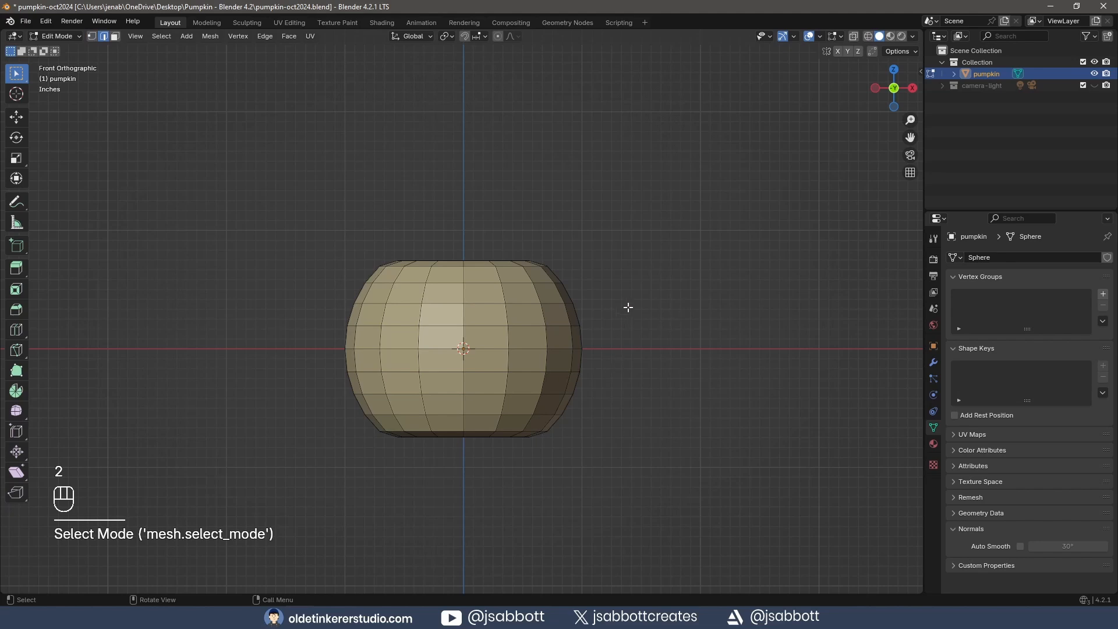
middle_drag(628, 307, 613, 352)
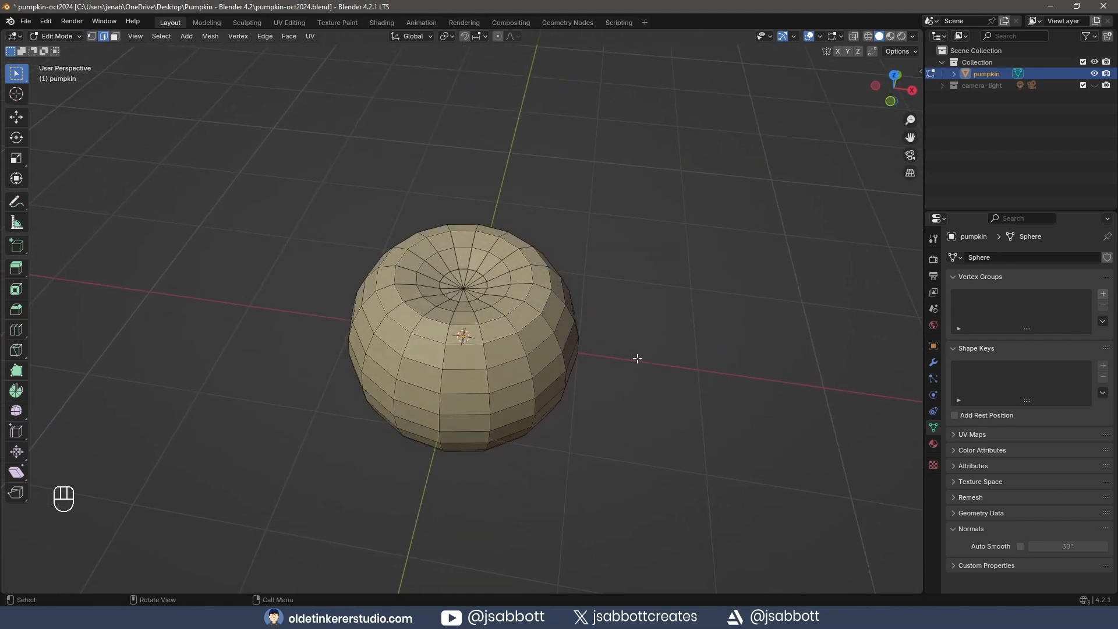
alt+shift+click(444, 364)
alt+shift+click(484, 353)
alt+shift+click(518, 341)
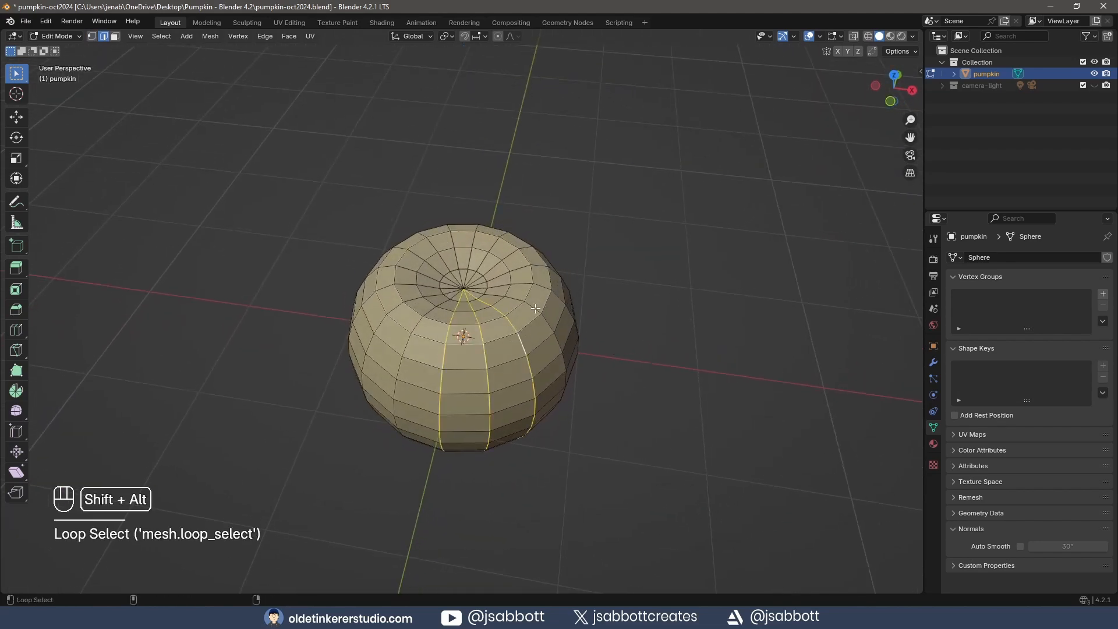
alt+shift+click(537, 288)
alt+shift+click(538, 270)
alt+shift+click(531, 254)
alt+shift+click(525, 245)
alt+shift+click(484, 229)
alt+shift+click(464, 227)
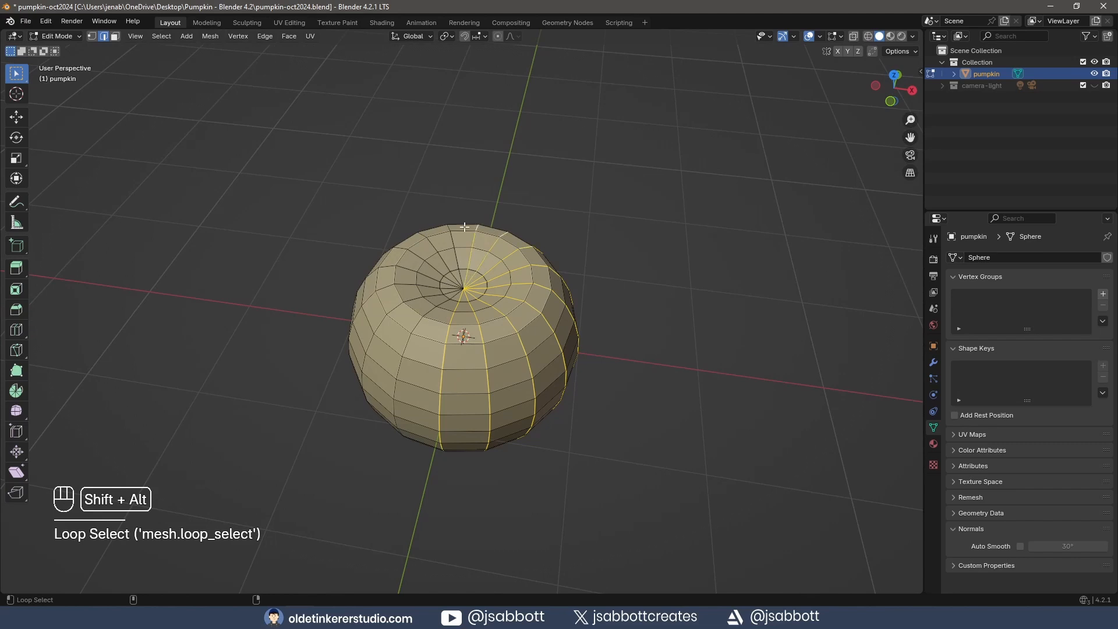
alt+shift+click(451, 227)
alt+shift+click(425, 234)
alt+shift+click(402, 248)
alt+shift+click(387, 266)
alt+shift+click(385, 285)
alt+shift+click(393, 304)
alt+shift+click(414, 327)
scroll(693, 469, up, 3)
middle_drag(693, 469, 692, 467)
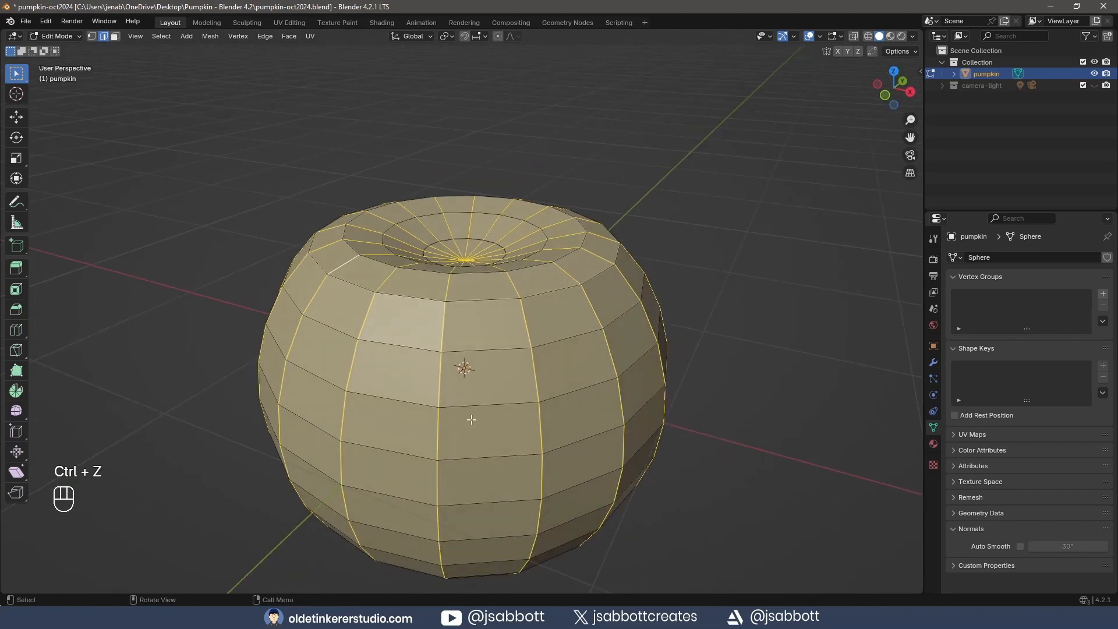
key(ctrl+b)
click(462, 369)
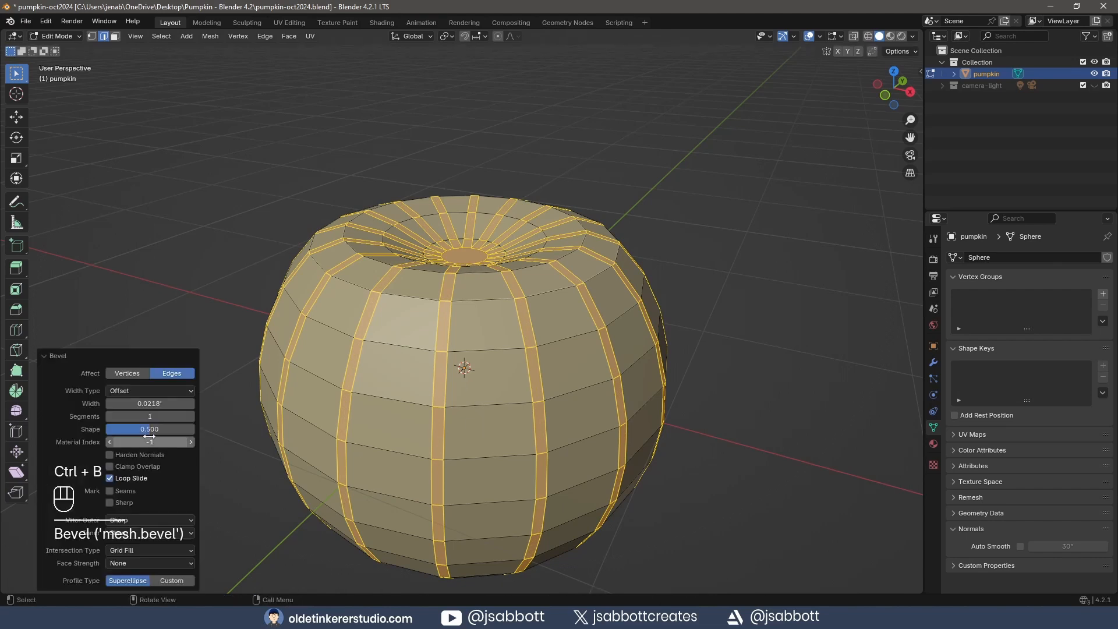
click(131, 403)
text(0.05)
key(Tab)
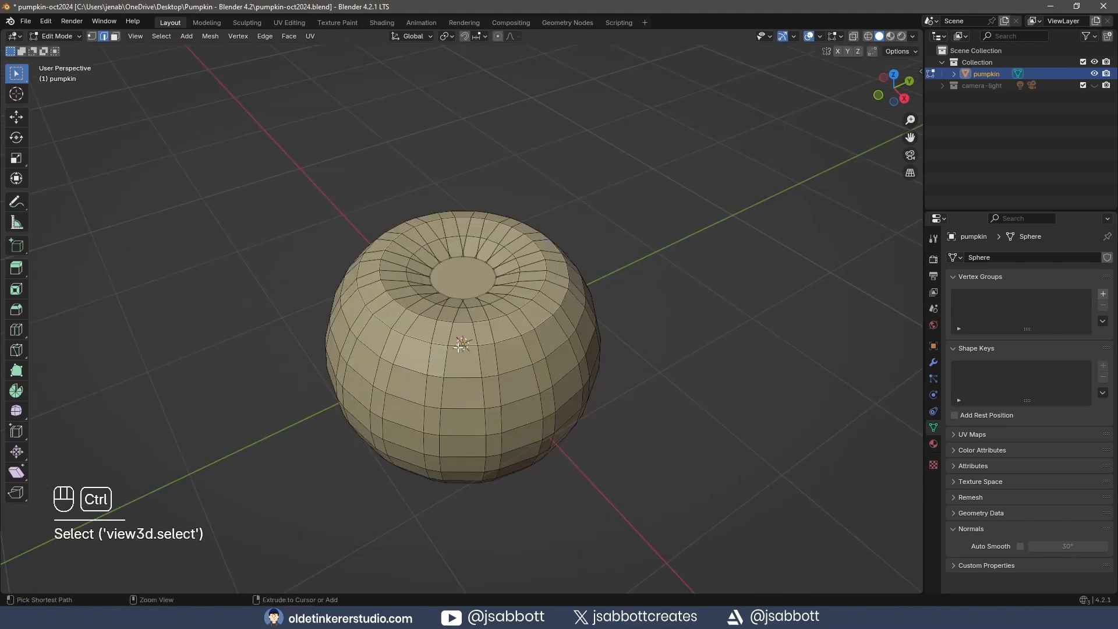
Add a centred vertical loop cut to each of the 16 wide segments around the pumpkin
key(ctrl+r)
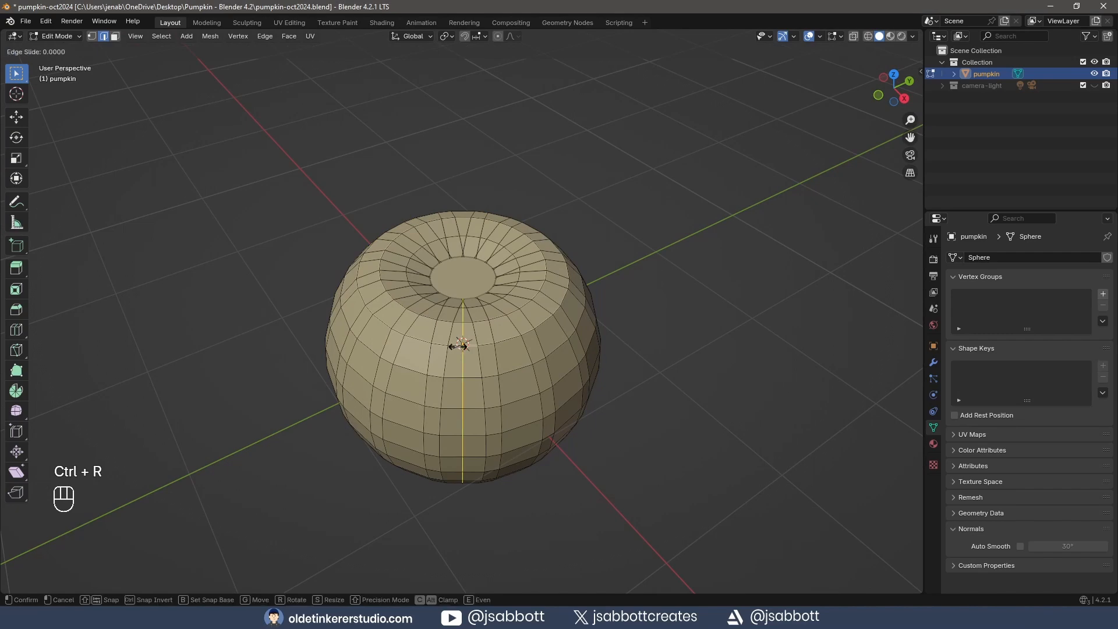
click(460, 345)
key(ctrl+r)
key(ctrl+r)
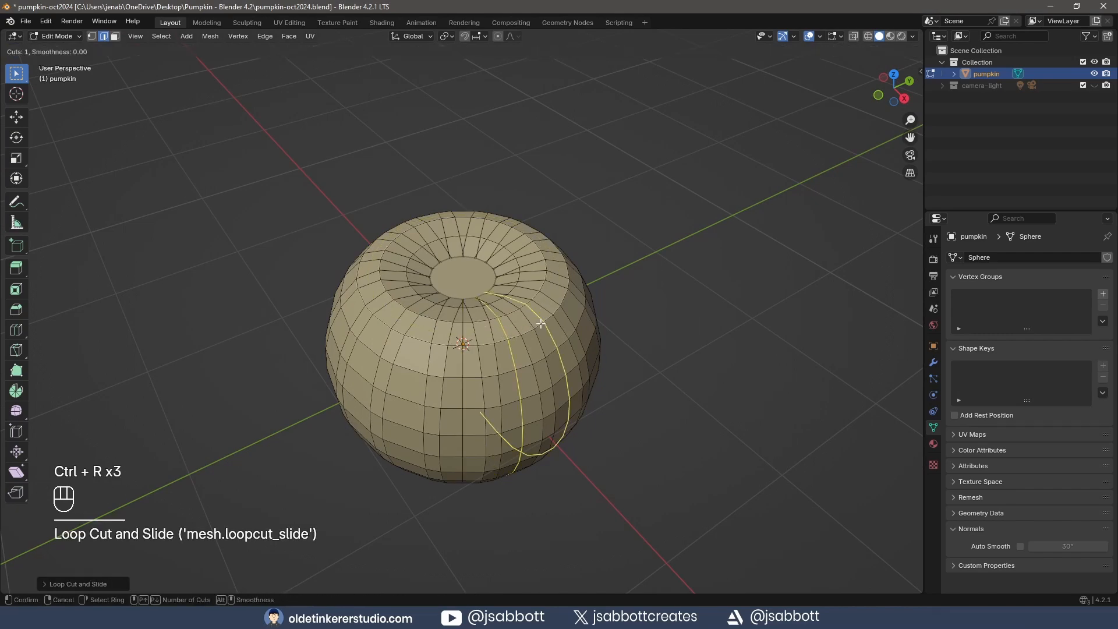
double_click(567, 319)
key(ctrl+r)
double_click(607, 302)
middle_drag(607, 302, 466, 318)
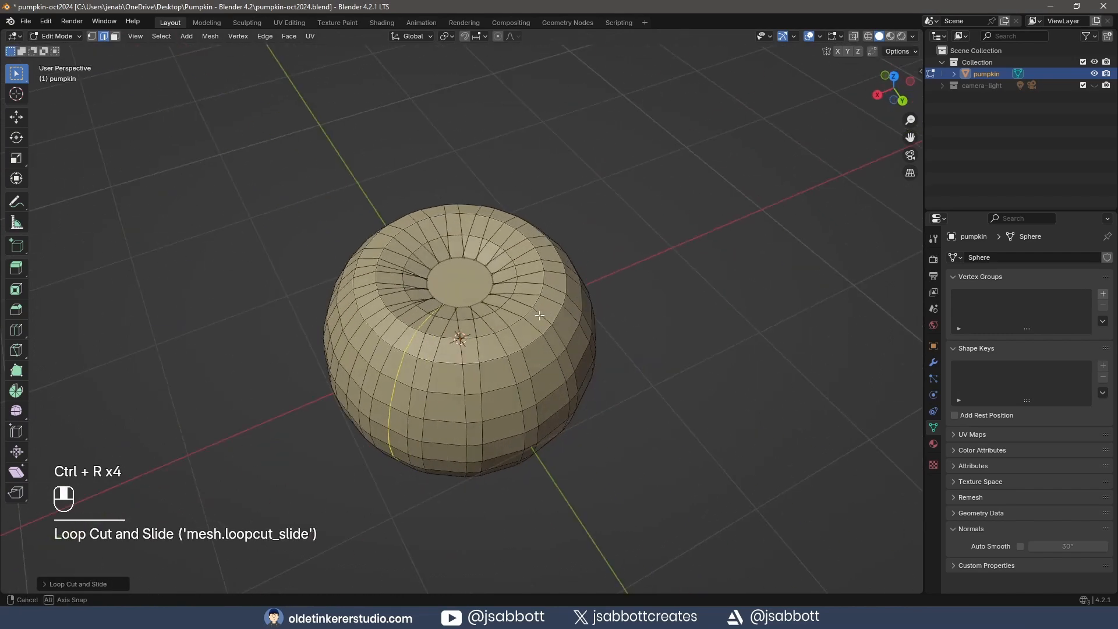
key(ctrl+r)
double_click(454, 355)
key(ctrl+r)
click(490, 357)
click(489, 357)
key(ctrl+r)
click(530, 343)
click(530, 344)
key(ctrl+r)
click(561, 318)
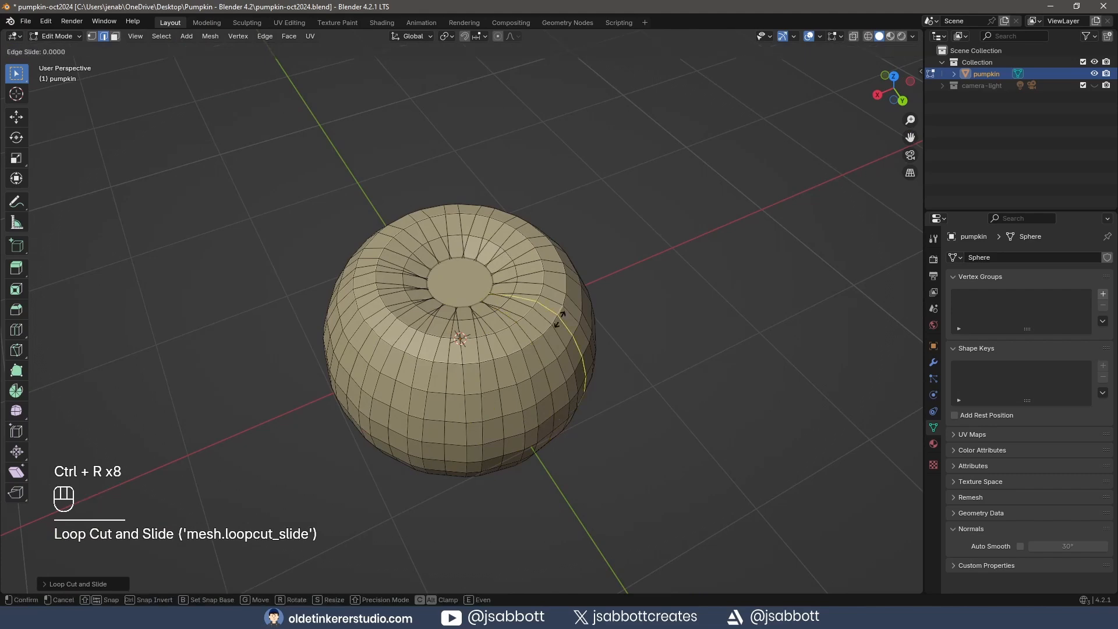
click(562, 318)
middle_drag(757, 305, 632, 313)
key(ctrl+r)
double_click(460, 361)
key(ctrl+r)
double_click(496, 362)
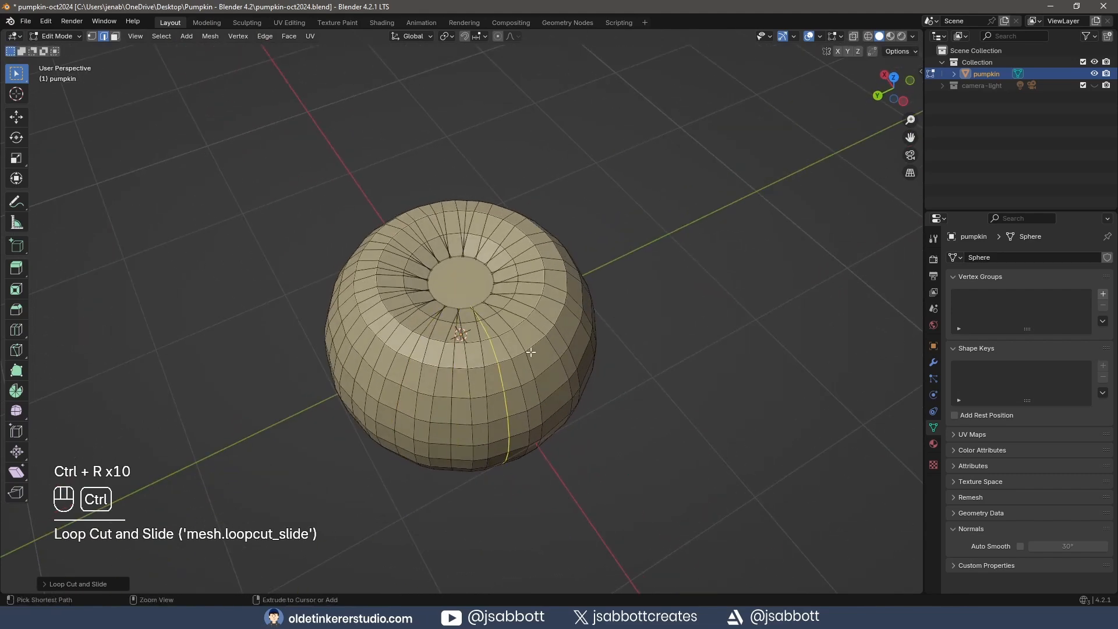
key(ctrl+r)
double_click(532, 348)
middle_drag(706, 335, 602, 340)
key(ctrl+r)
double_click(441, 376)
key(ctrl+r)
double_click(490, 371)
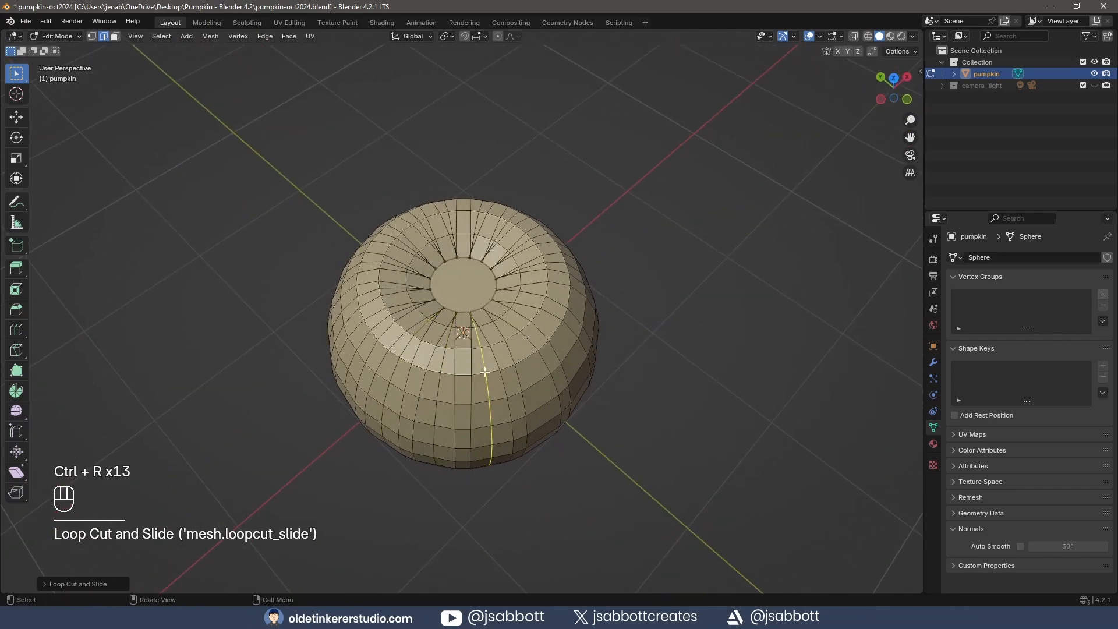
key(ctrl+r)
double_click(533, 357)
key(ctrl+r)
double_click(565, 339)
middle_drag(727, 330, 630, 324)
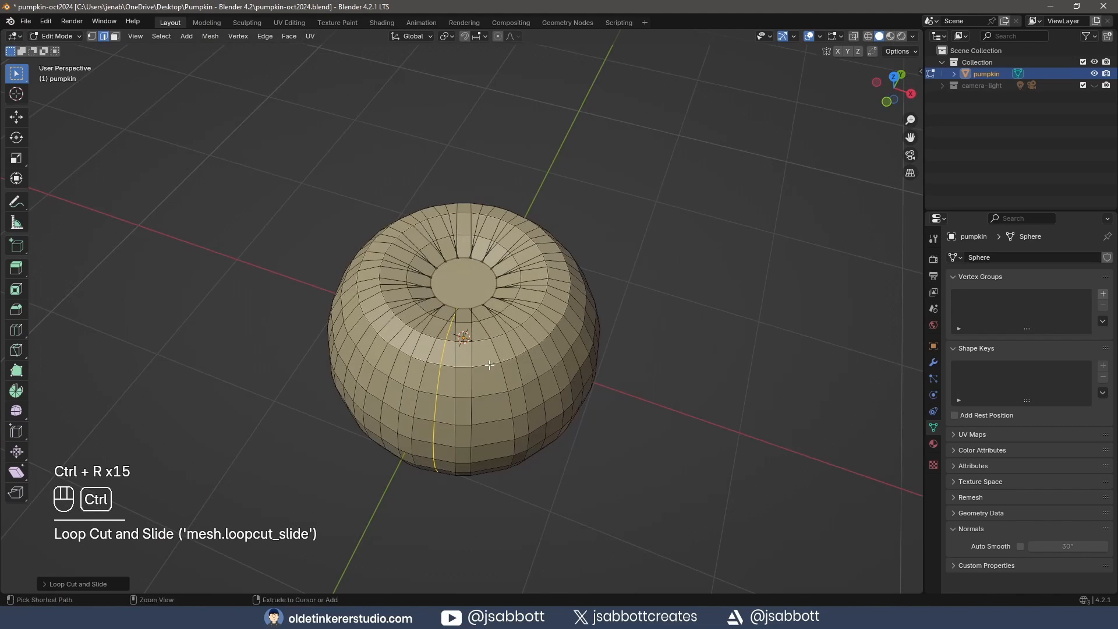
key(ctrl+r)
double_click(513, 374)
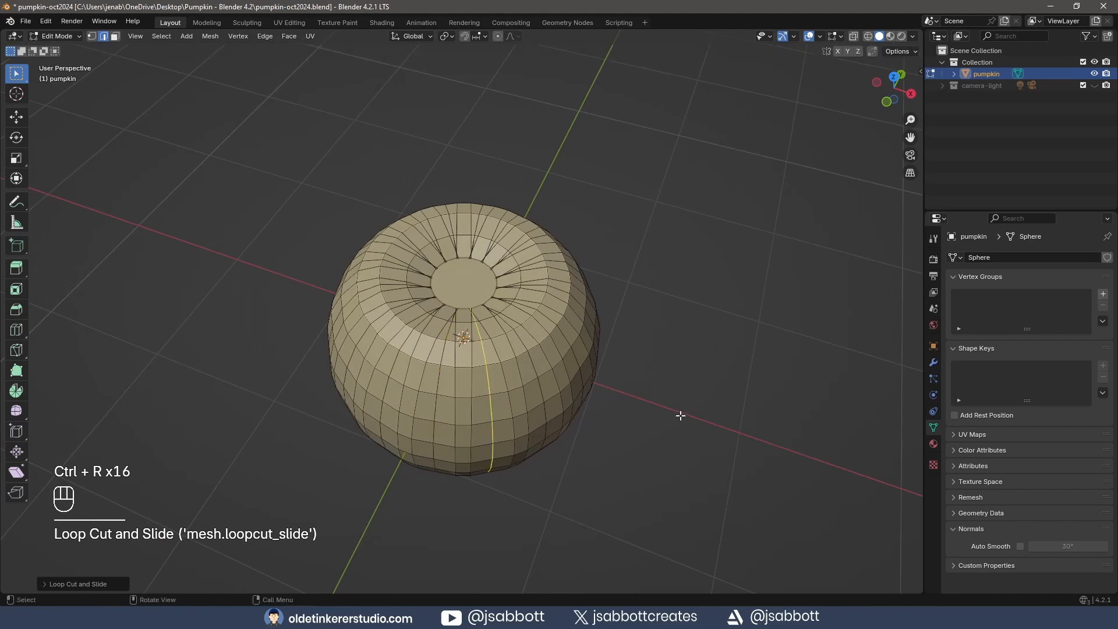
Select the centre edge loops of all the wide segments and push them outward about 0.038 feet with Shrink/Fatten to form ribs
middle_drag(676, 411, 592, 398)
alt+shift+click(456, 394)
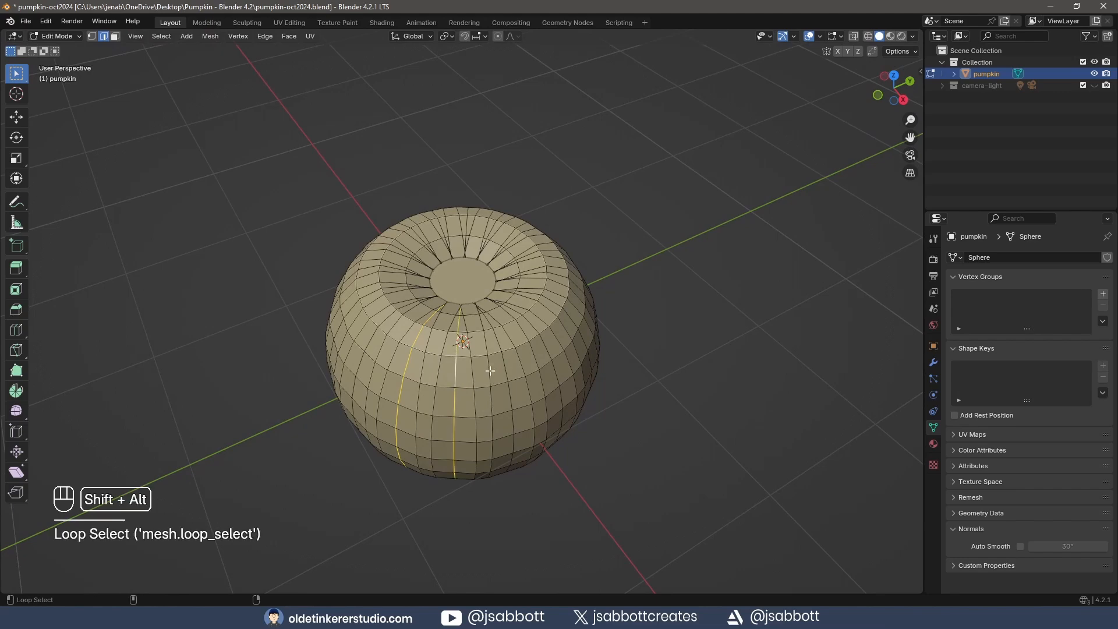
alt+shift+click(504, 367)
mouse_move(548, 350)
middle_down()
mouse_move(684, 390)
mouse_move(583, 385)
mouse_move(544, 369)
middle_up()
alt+shift+click(443, 367)
alt+shift+click(418, 361)
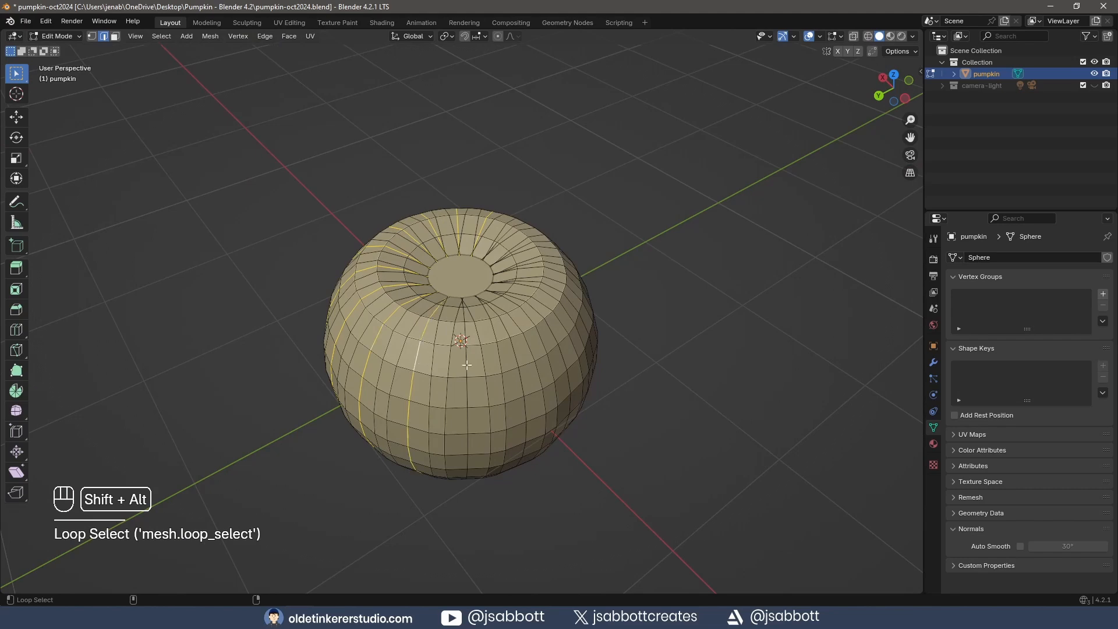
alt+shift+click(466, 365)
alt+shift+click(510, 357)
middle_drag(611, 367, 543, 369)
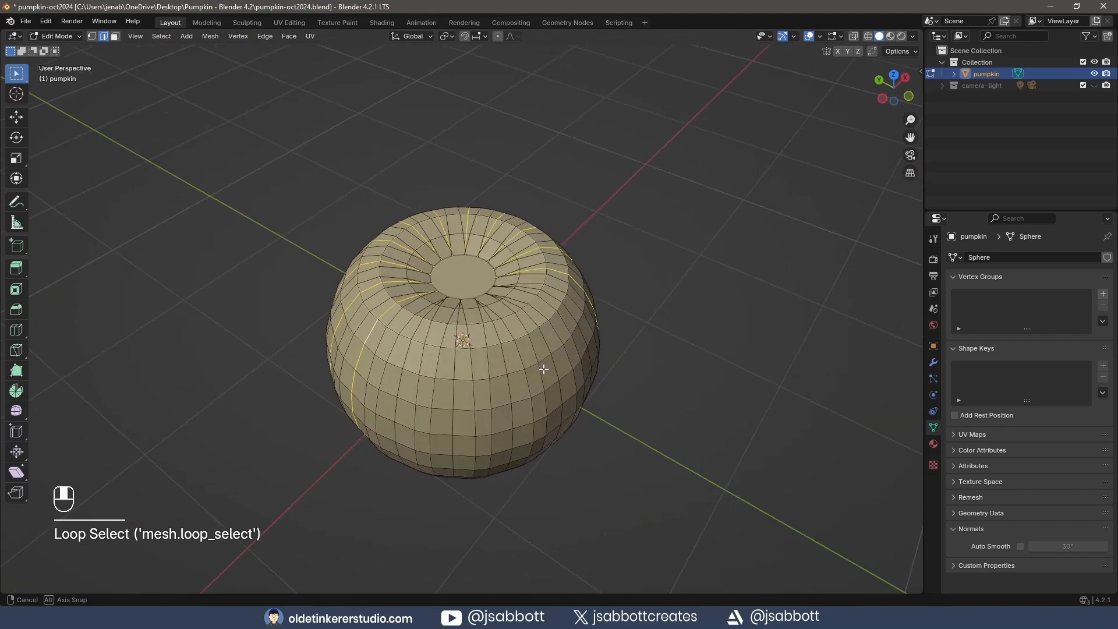
alt+shift+click(408, 360)
alt+shift+click(453, 367)
alt+shift+click(505, 365)
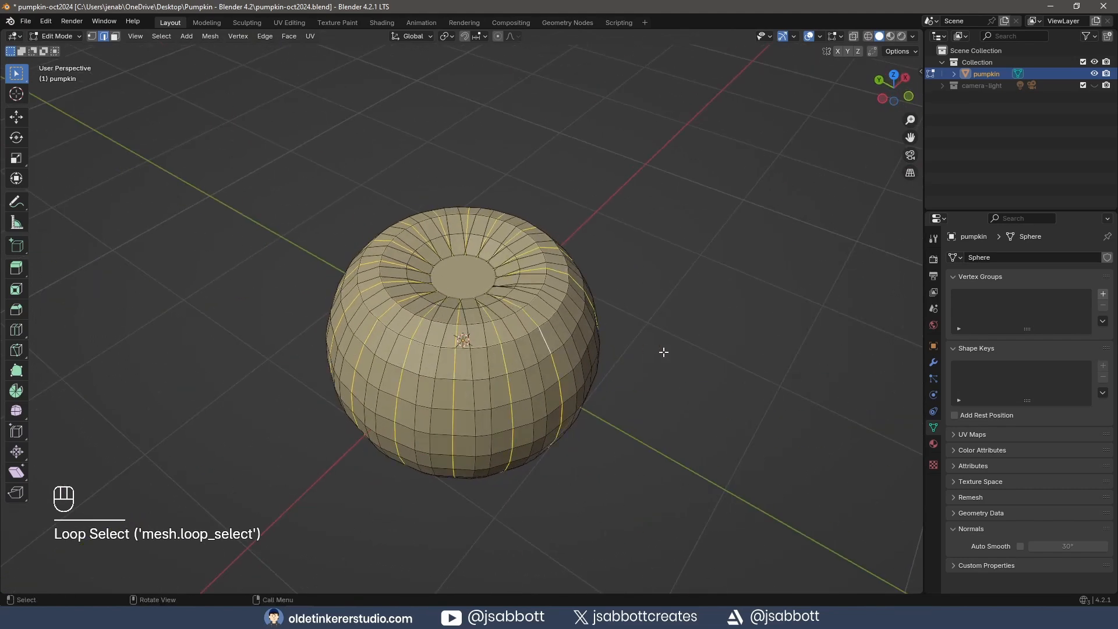
middle_drag(664, 352, 545, 370)
alt+shift+click(463, 373)
middle_drag(666, 418, 643, 406)
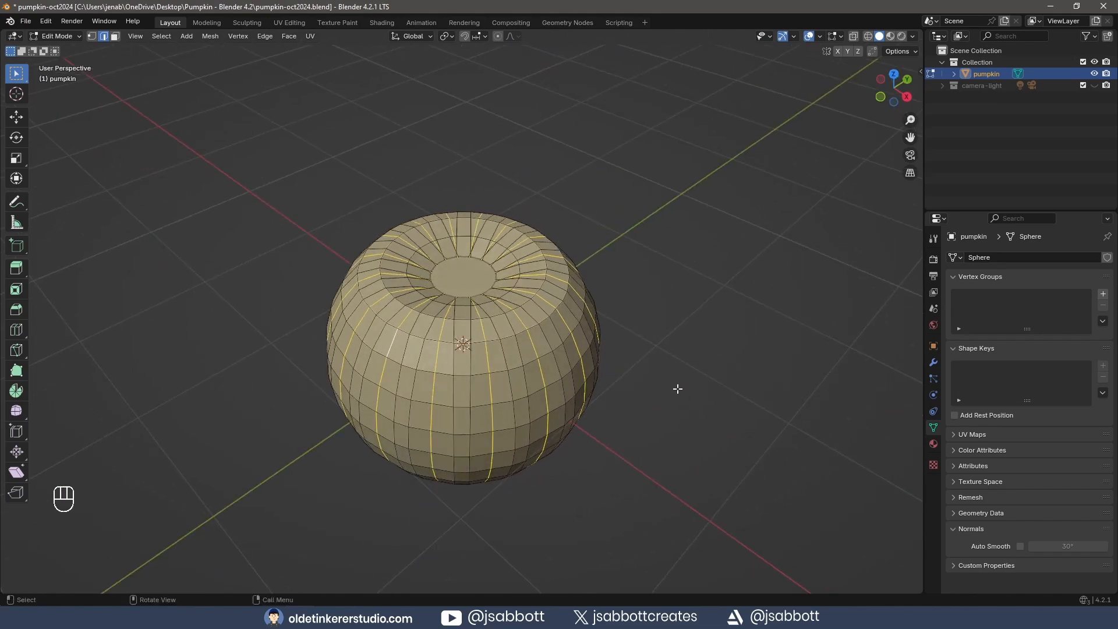
key(alt+s)
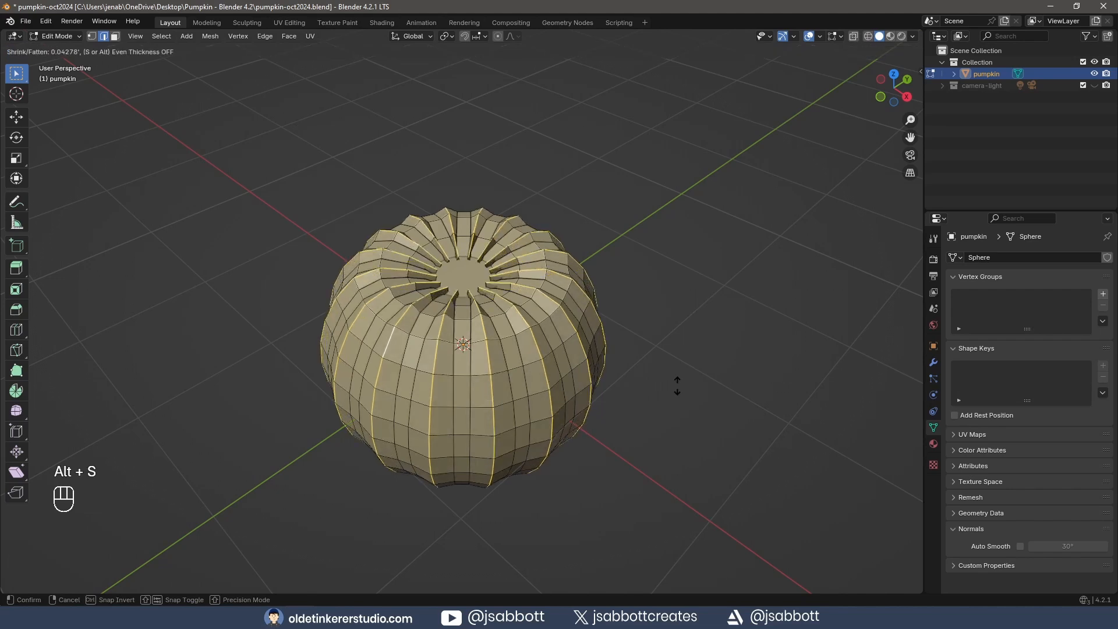
key(shift)
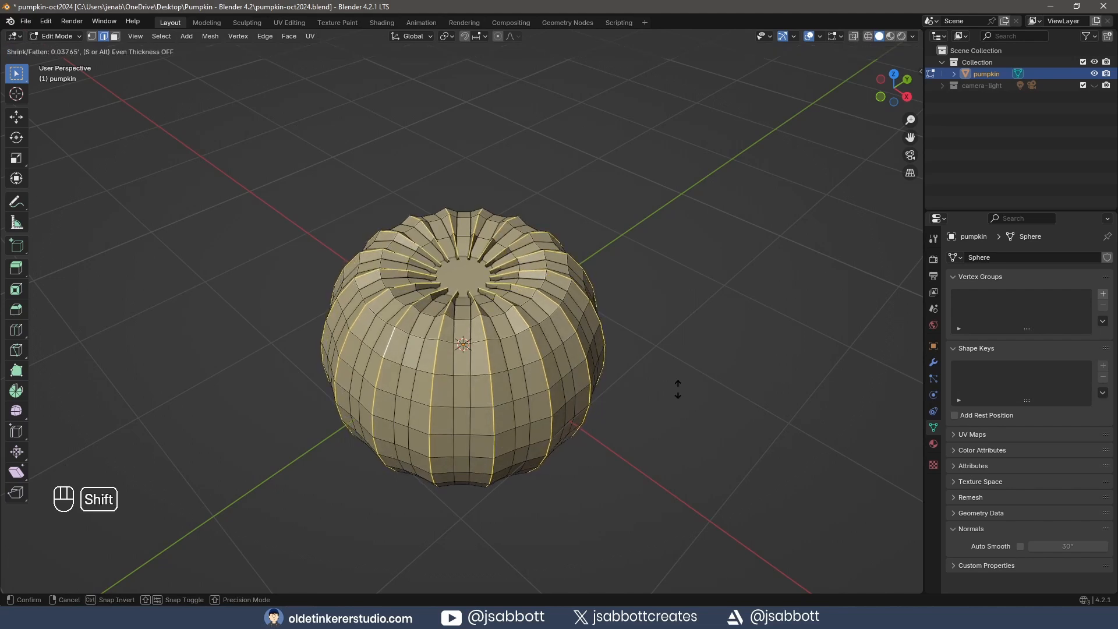
click(677, 389)
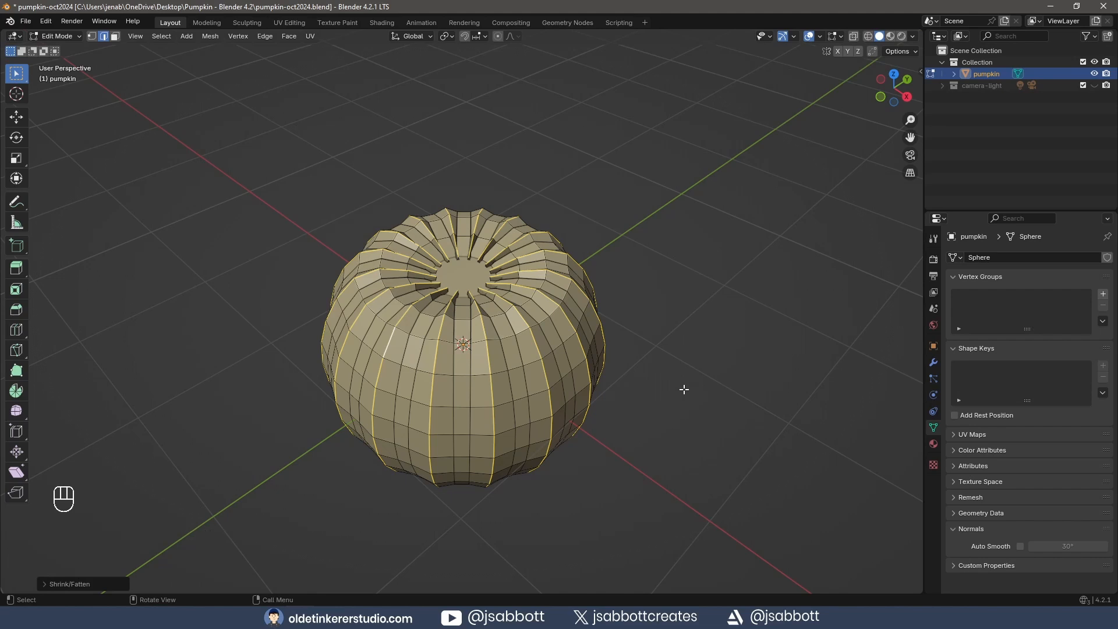
Leave Edit Mode and add a level 2 Subdivision modifier to the pumpkin, showing its modifier settings
key(Tab)
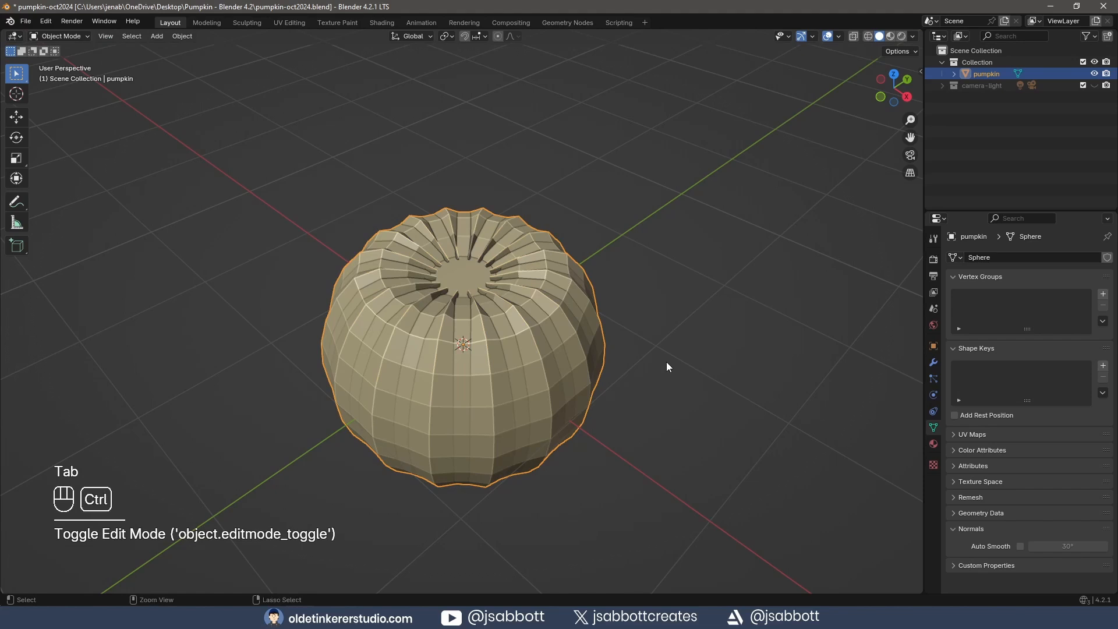
key(ctrl+2)
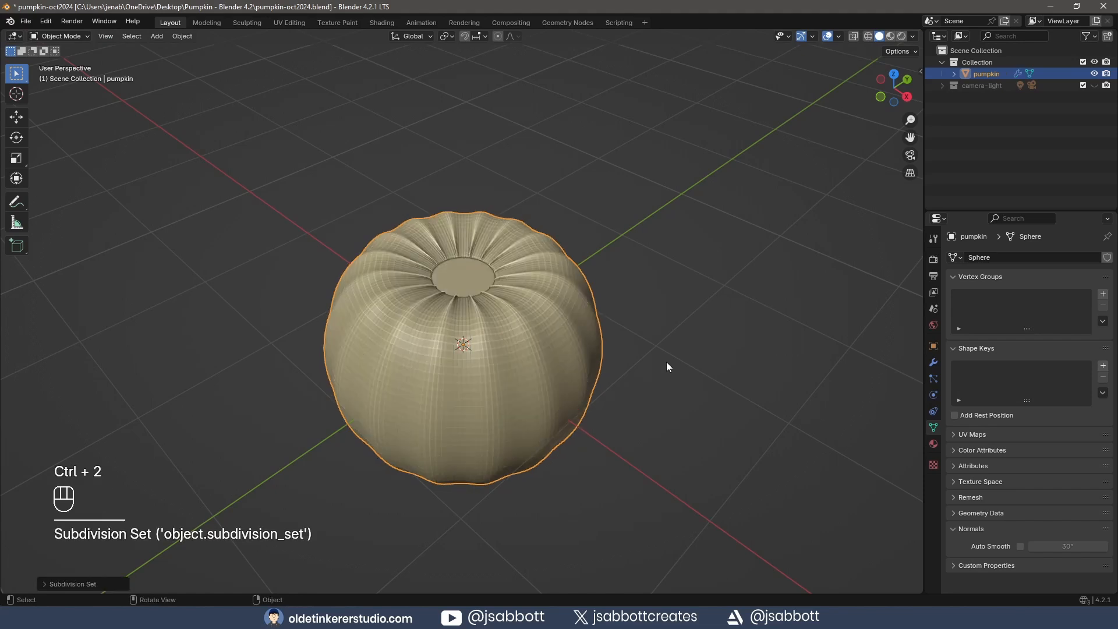
click(933, 362)
In Edit Mode, add a centred vertical loop cut to each of the 16 narrow bevelled segments around the pumpkin
key(Tab)
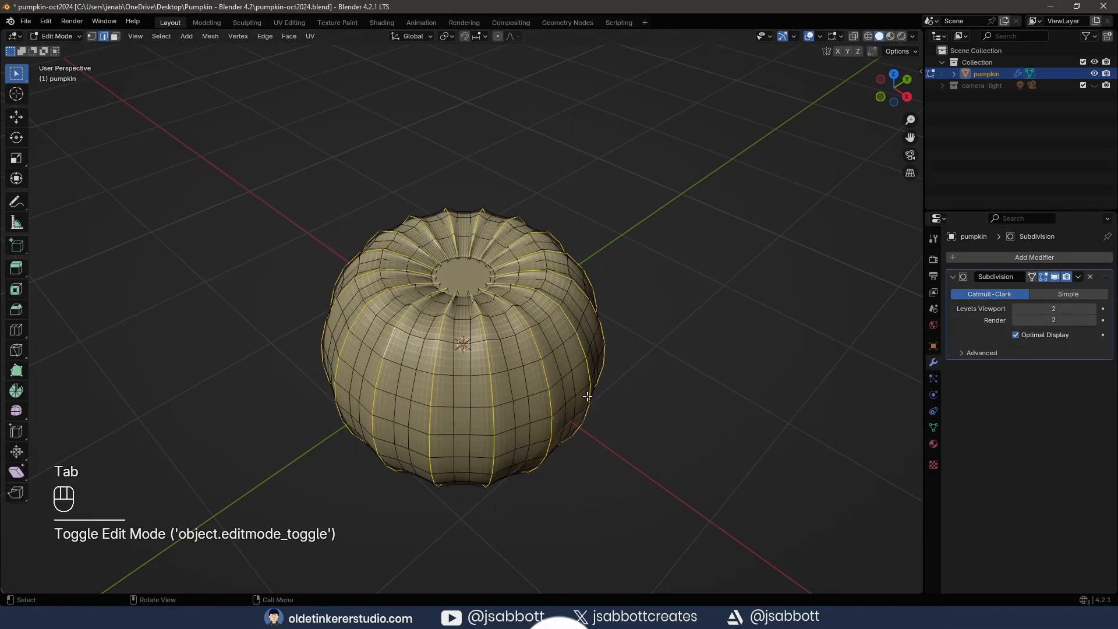
scroll(616, 443, up, 1)
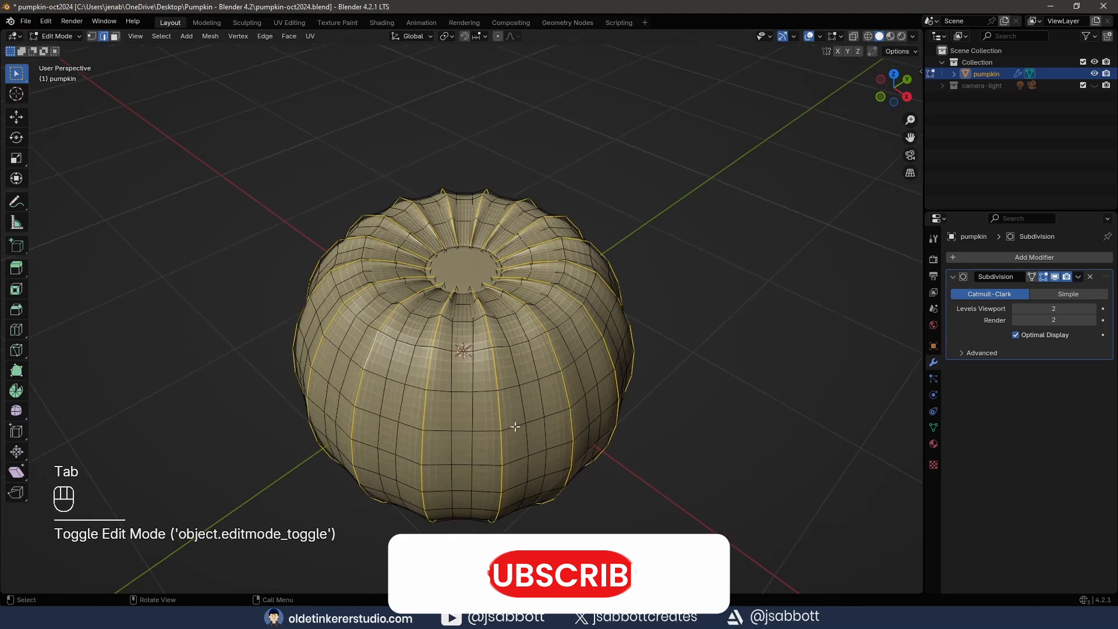
mouse_move(615, 443)
middle_down()
mouse_move(644, 444)
mouse_move(623, 445)
middle_up()
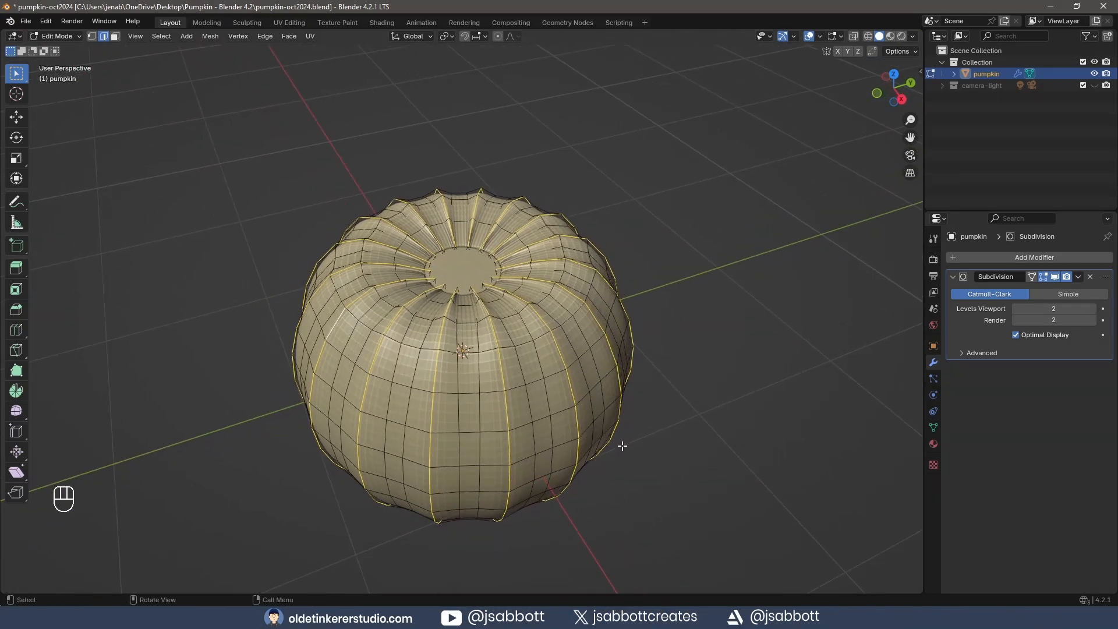
key(ctrl+r)
click(474, 387)
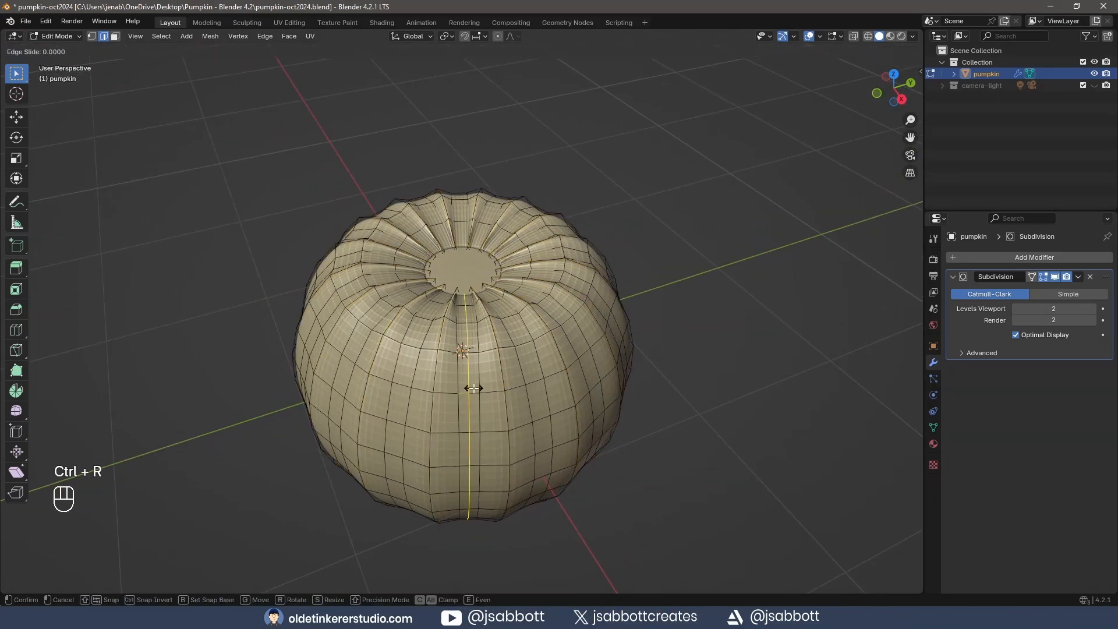
click(474, 387)
middle_drag(543, 375, 463, 389)
key(ctrl+r)
key(ctrl+r)
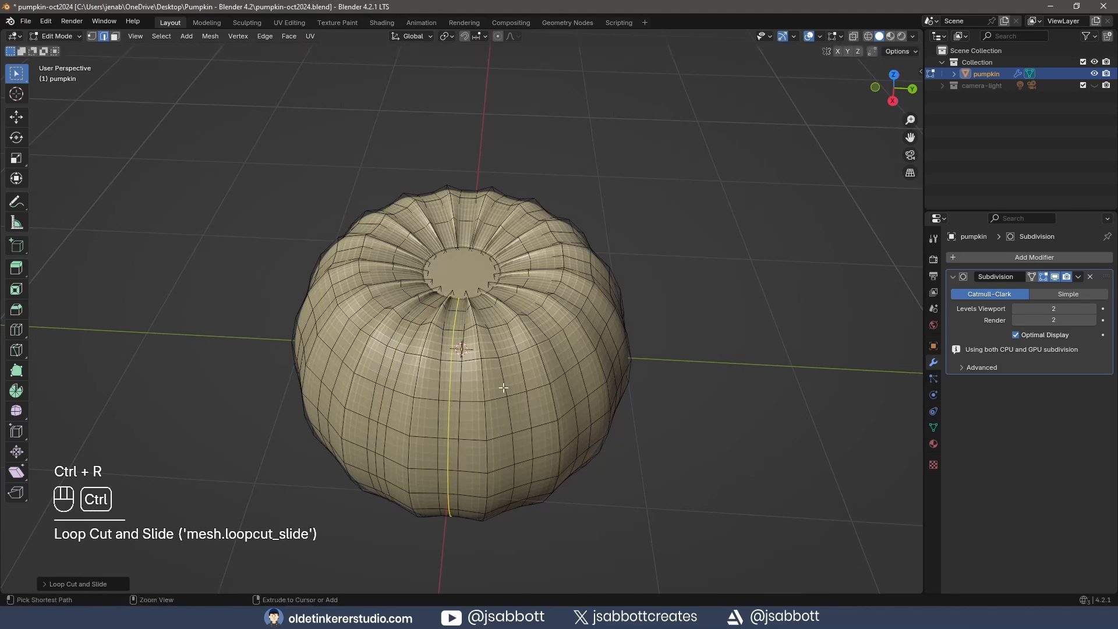
double_click(575, 370)
middle_drag(673, 382, 548, 397)
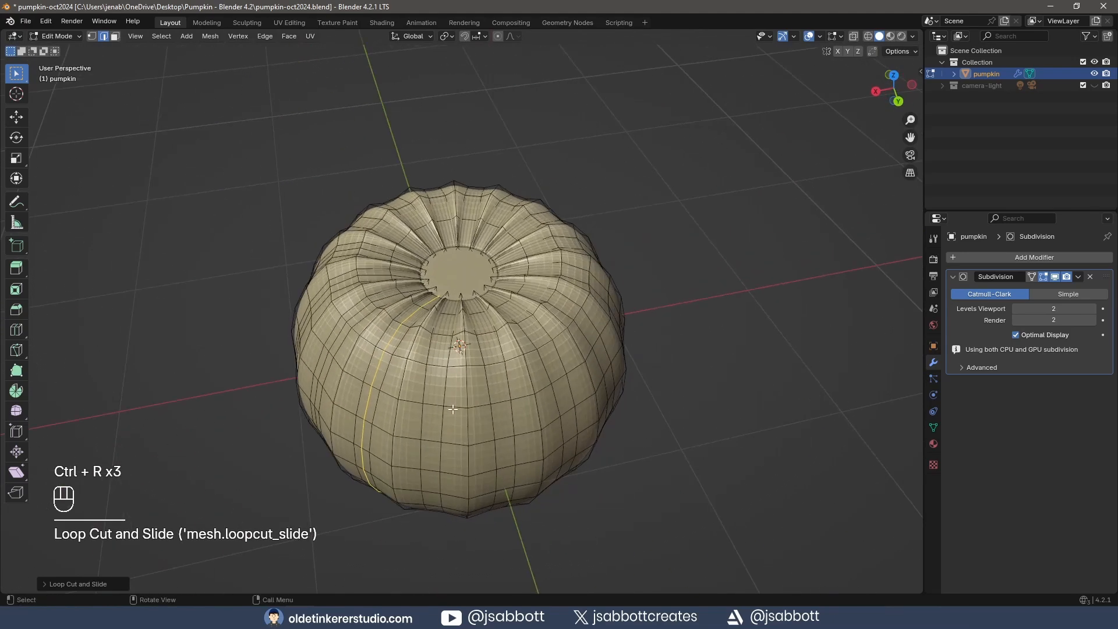
key(ctrl+r)
double_click(436, 405)
key(ctrl+r)
double_click(496, 400)
key(ctrl+r)
double_click(562, 383)
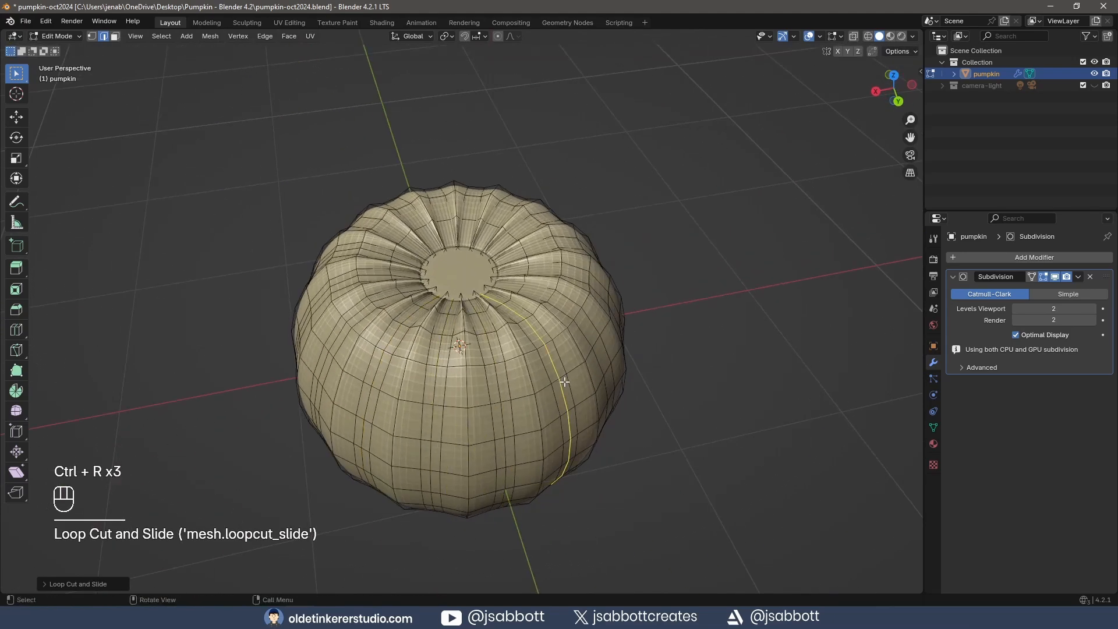
middle_drag(711, 373, 611, 383)
key(ctrl+r)
double_click(446, 411)
key(ctrl+r)
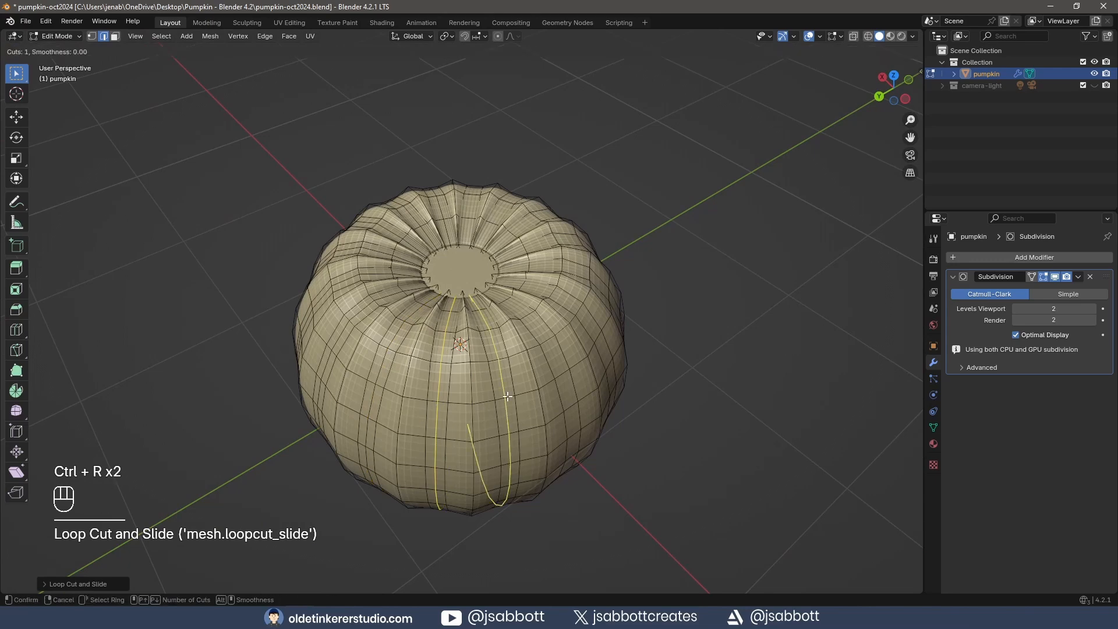
double_click(504, 403)
key(ctrl+r)
double_click(568, 381)
middle_drag(705, 373, 600, 383)
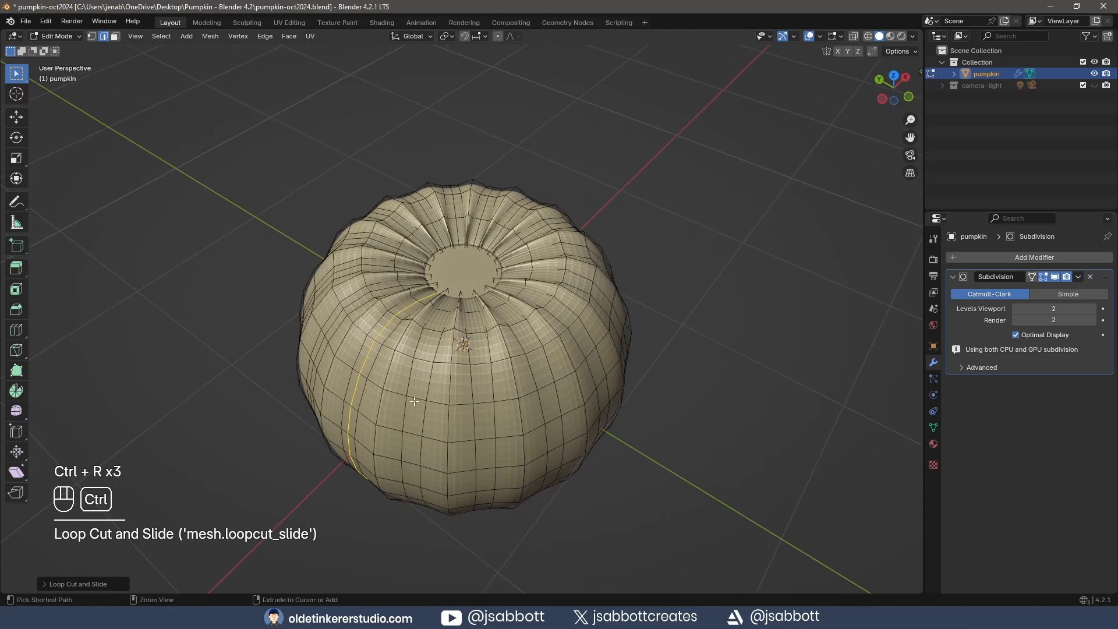
key(ctrl+r)
double_click(416, 402)
key(ctrl+r)
double_click(483, 398)
key(ctrl+r)
double_click(549, 391)
middle_drag(678, 380, 588, 389)
key(ctrl+r)
double_click(476, 404)
key(ctrl+r)
double_click(512, 402)
key(ctrl+r)
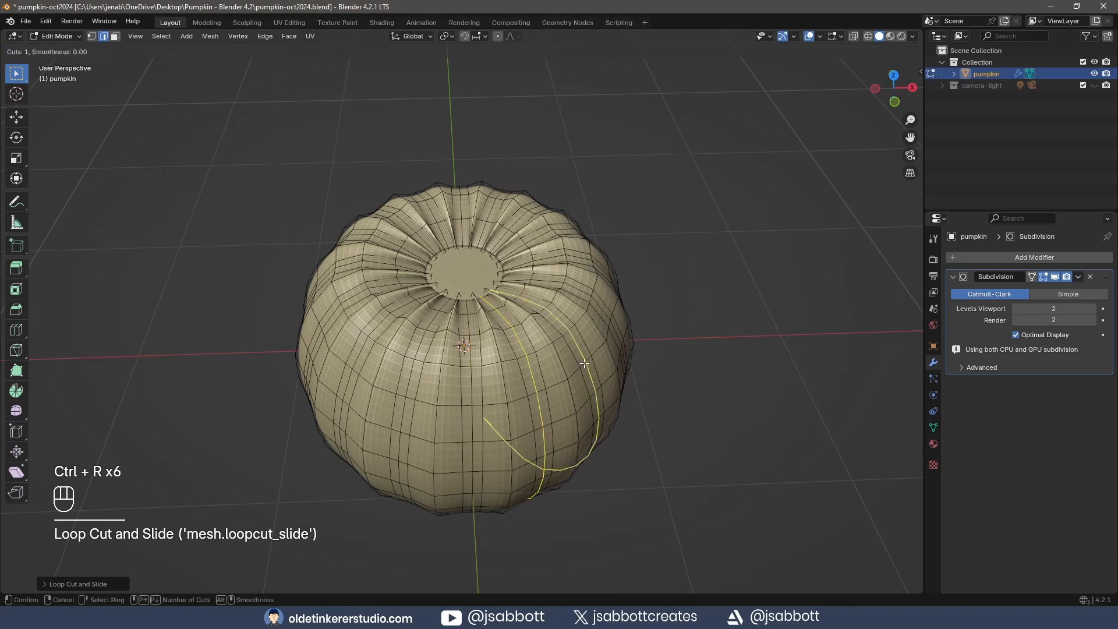
middle_drag(751, 382, 629, 389)
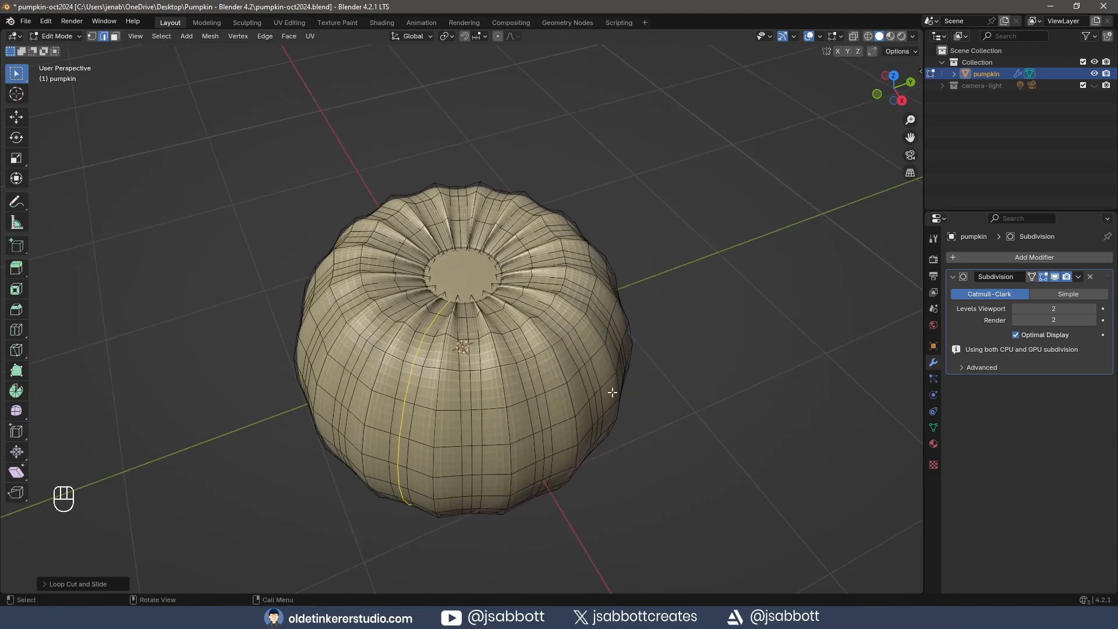
Select the centre edge loops of all the narrow segments and push them inward about 0.03 feet with Shrink/Fatten to form grooves
alt+shift+click(507, 380)
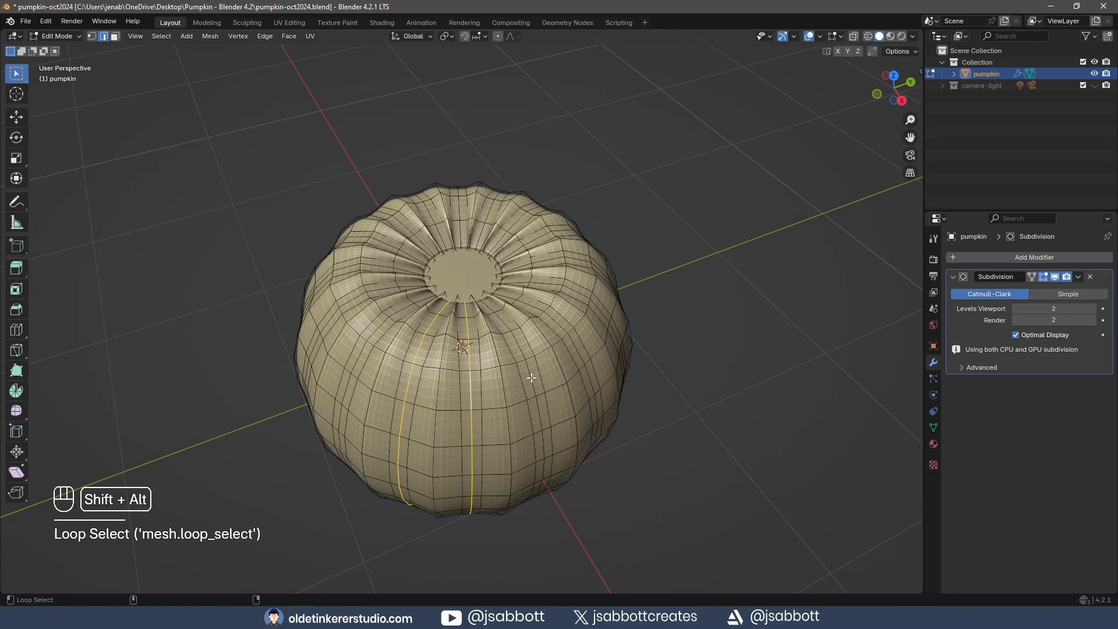
alt+shift+click(531, 377)
middle_drag(682, 352, 458, 396)
alt+shift+click(453, 397)
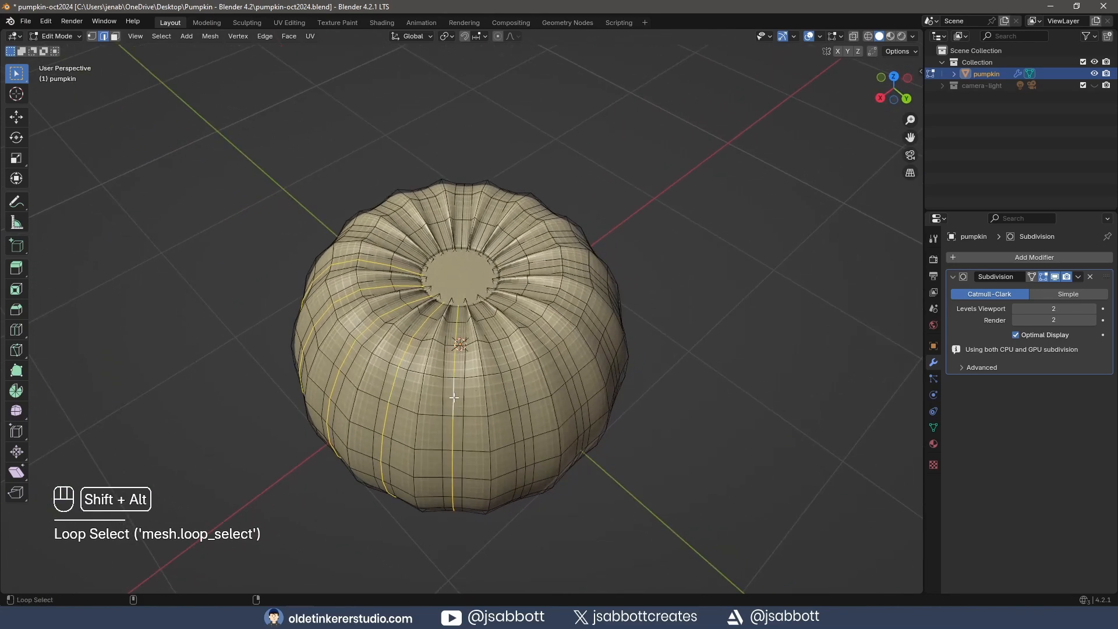
alt+shift+click(514, 388)
mouse_move(565, 365)
middle_down()
mouse_move(629, 374)
mouse_move(582, 375)
middle_up()
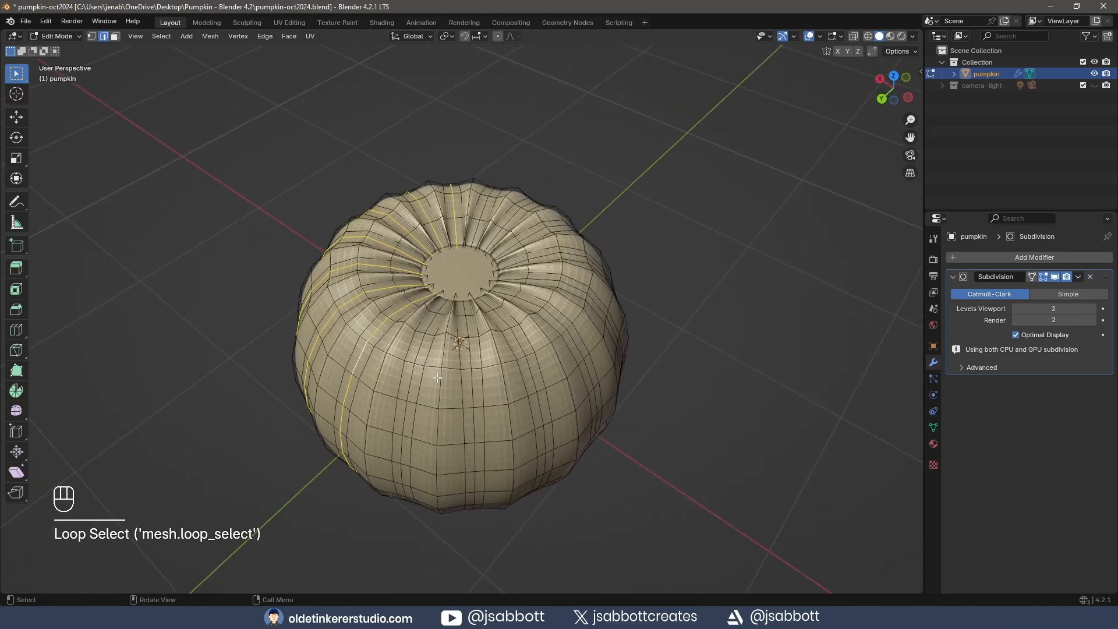
alt+shift+click(413, 383)
alt+shift+click(470, 385)
alt+shift+click(535, 368)
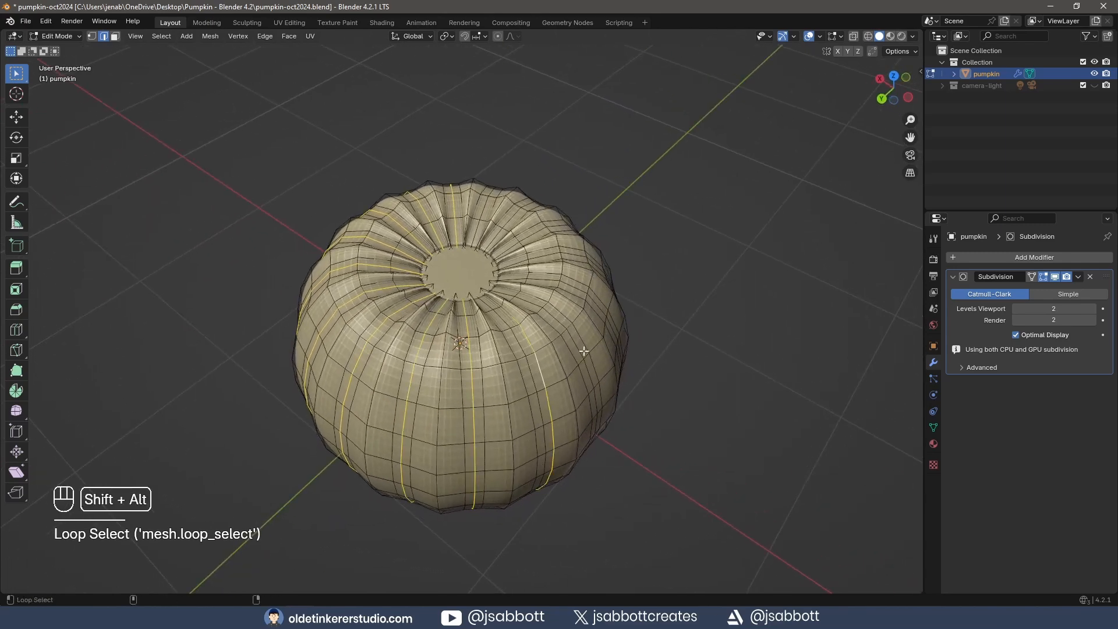
key(ctrl+z)
middle_drag(583, 373, 392, 384)
alt+shift+click(409, 382)
alt+shift+click(468, 381)
alt+shift+click(533, 378)
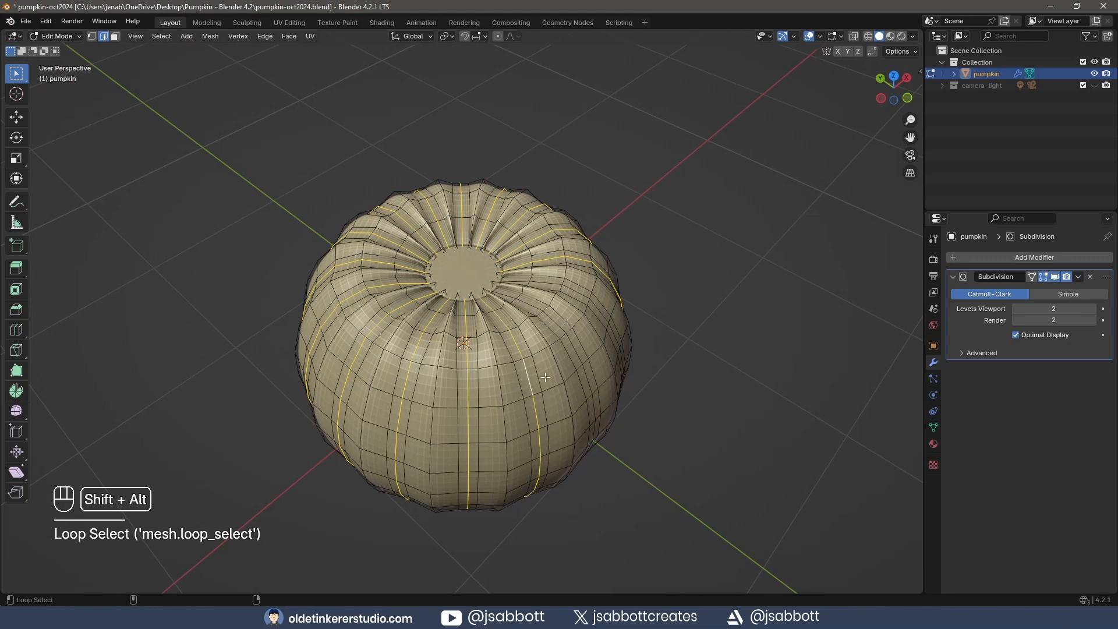
middle_drag(669, 342, 685, 385)
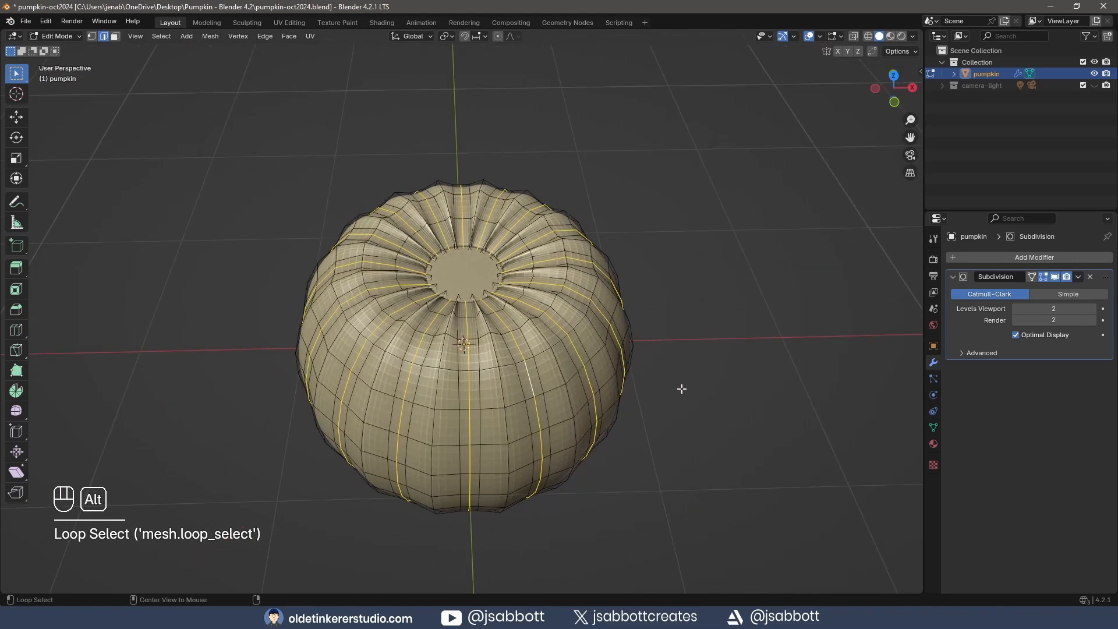
key(alt+s)
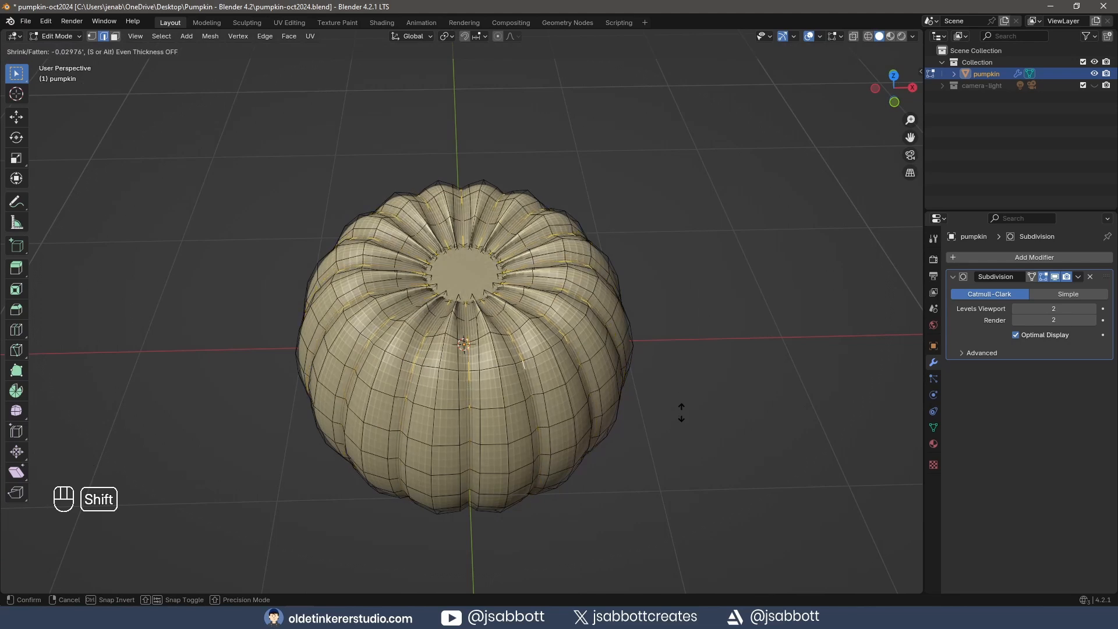
click(681, 414)
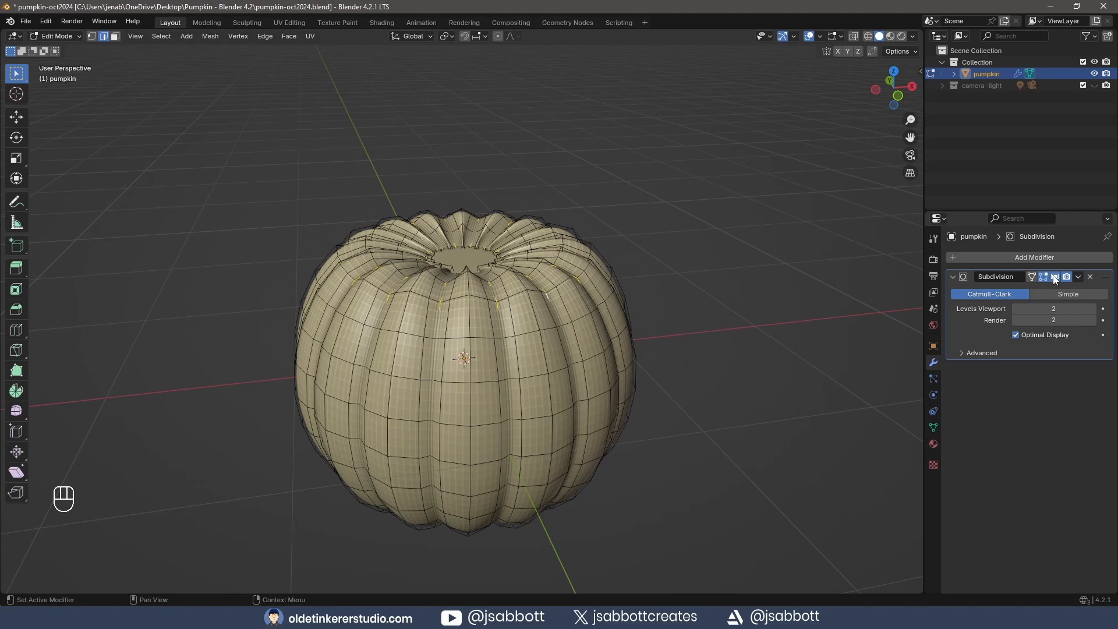
Turn off the Subdivision modifier's viewport display and inset the pumpkin's top cap face by about 0.039 feet
click(1055, 278)
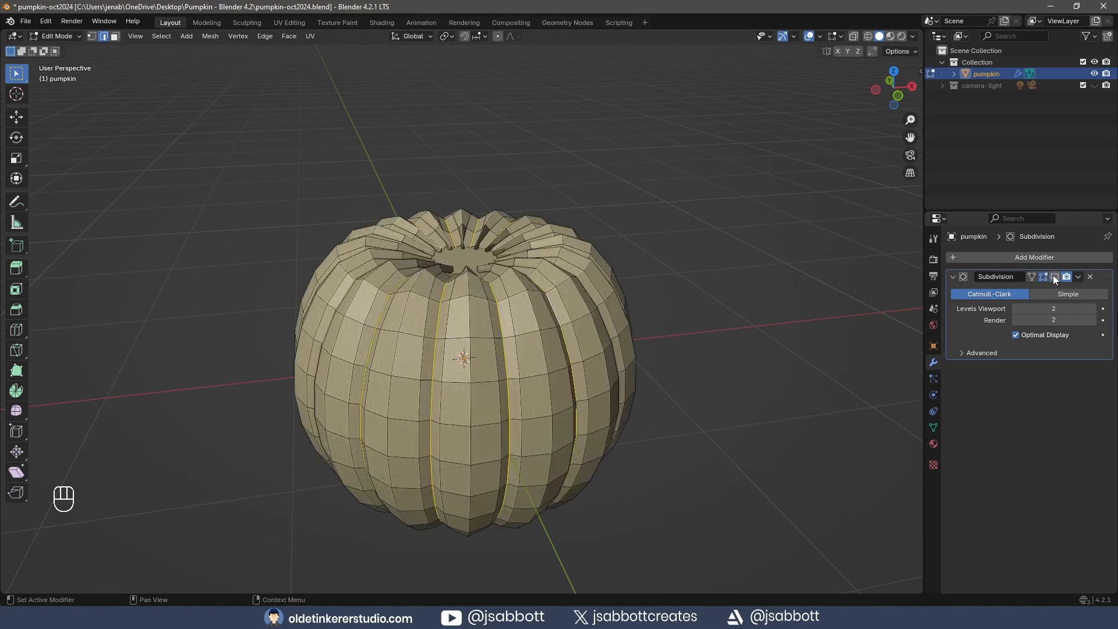
key(KP_7)
key(3)
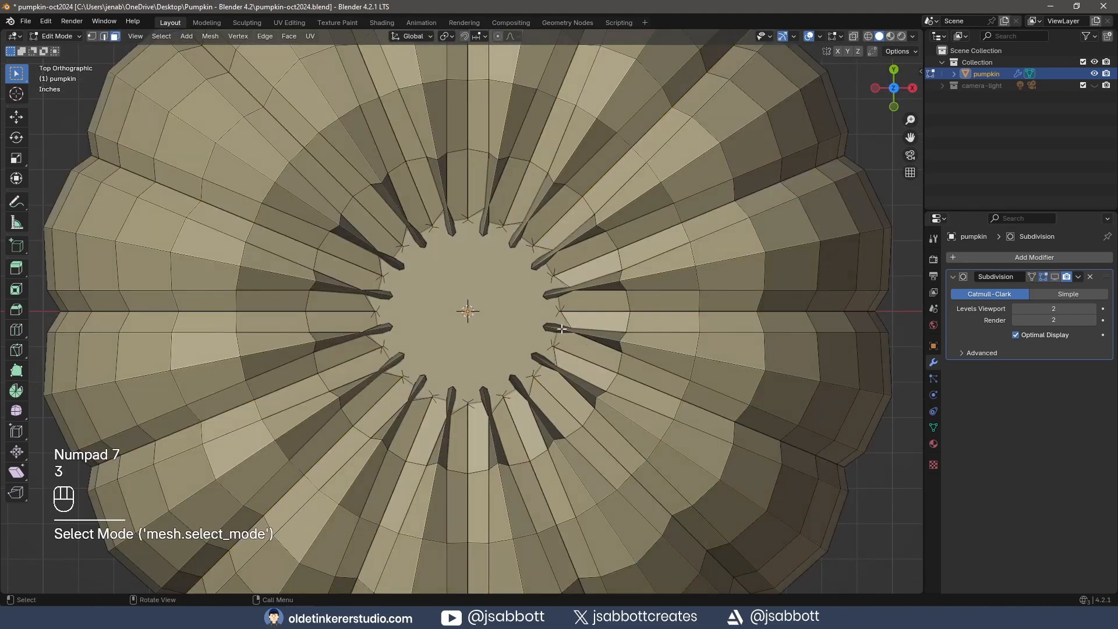
click(477, 286)
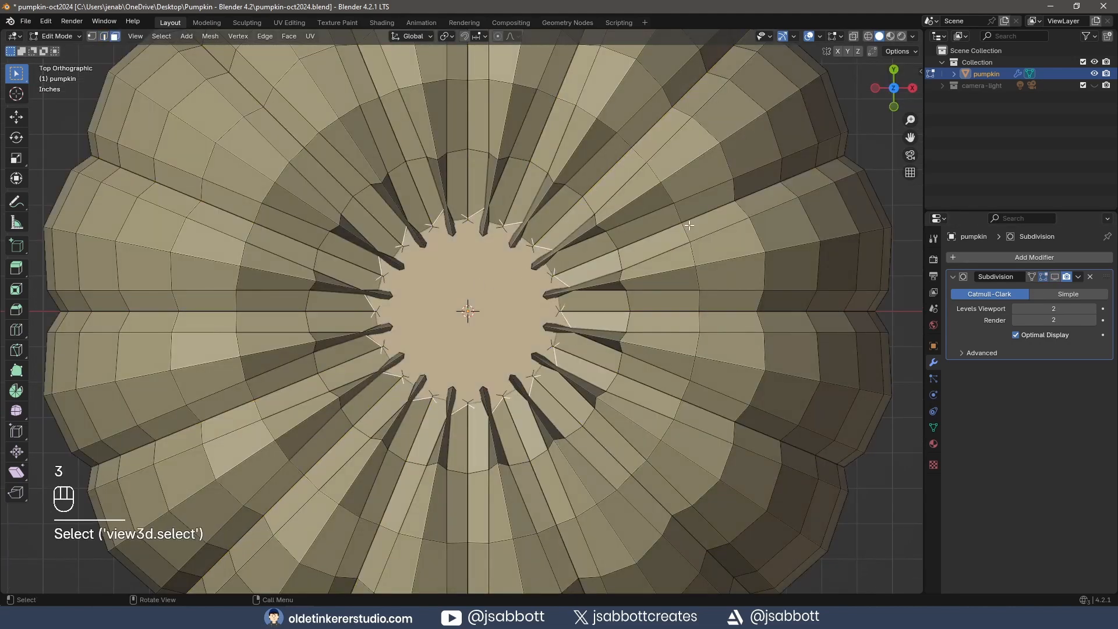
key(i)
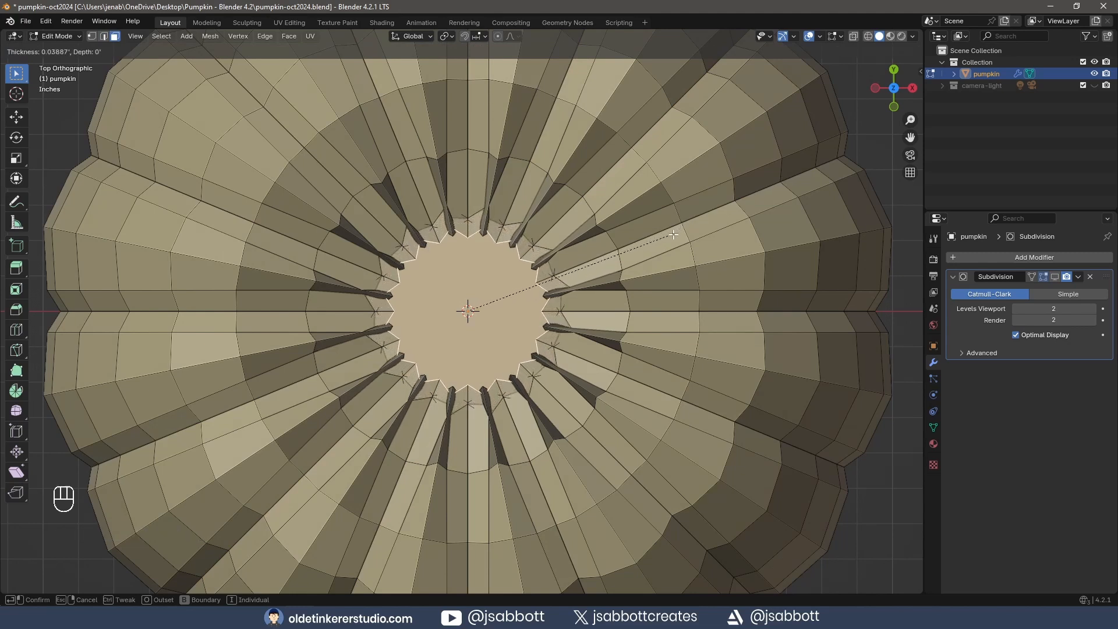
click(671, 236)
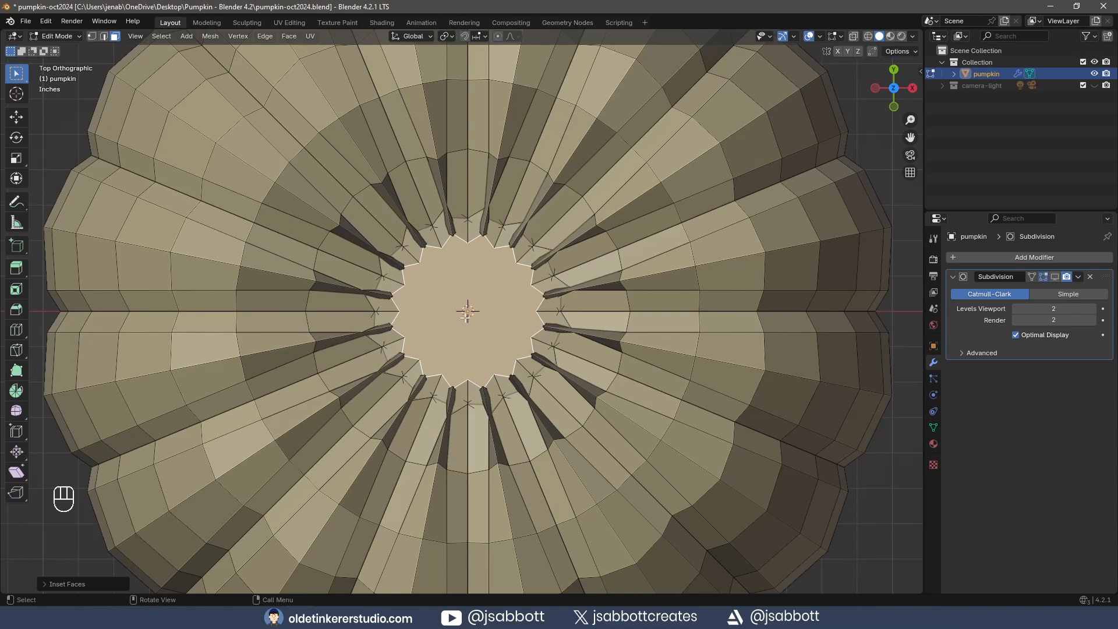
Replace the inset top face with a Grid Fill across its border edge loop
right_click(465, 317)
key(2)
alt+click(446, 242)
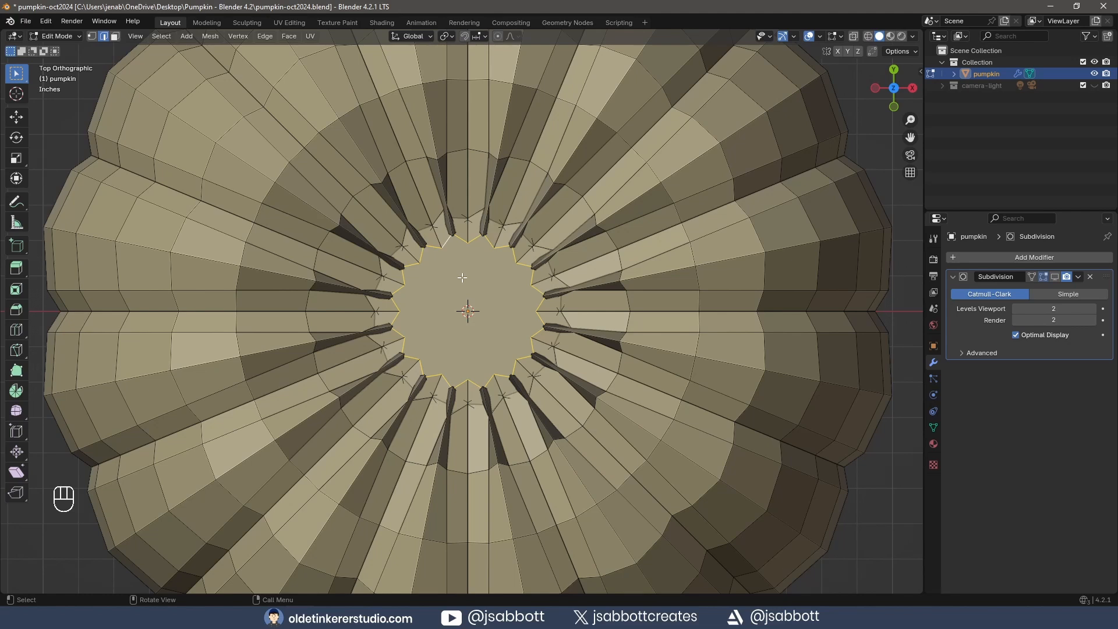
key(ctrl+f)
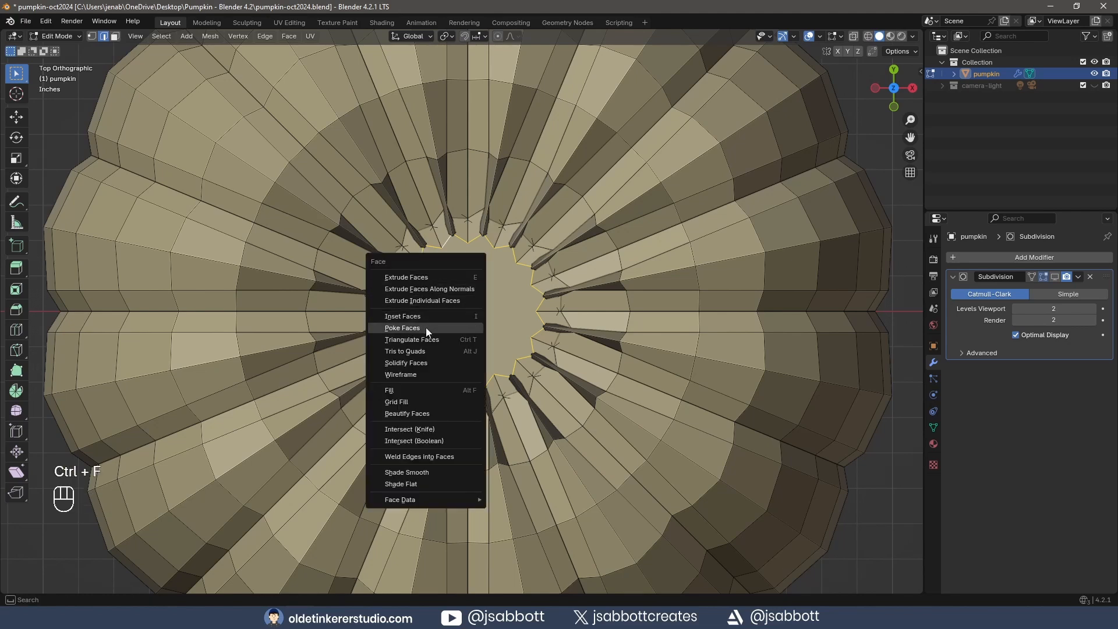
click(409, 402)
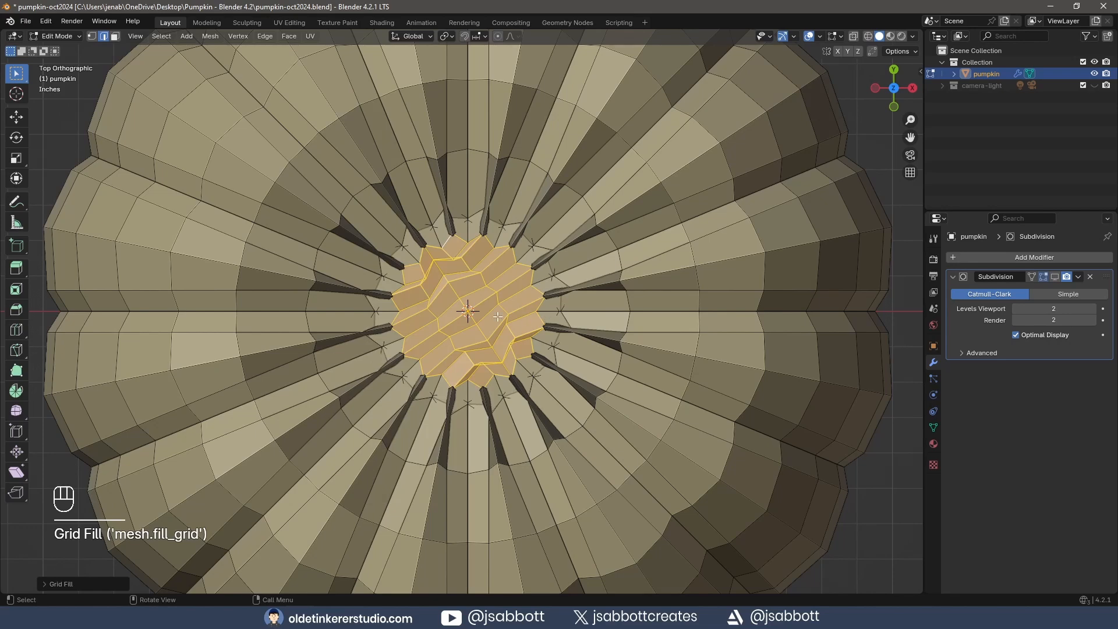
Flatten the grid-filled top faces by scaling them to 0 along Z, and clear their selection
middle_drag(498, 316, 504, 188)
key(s)
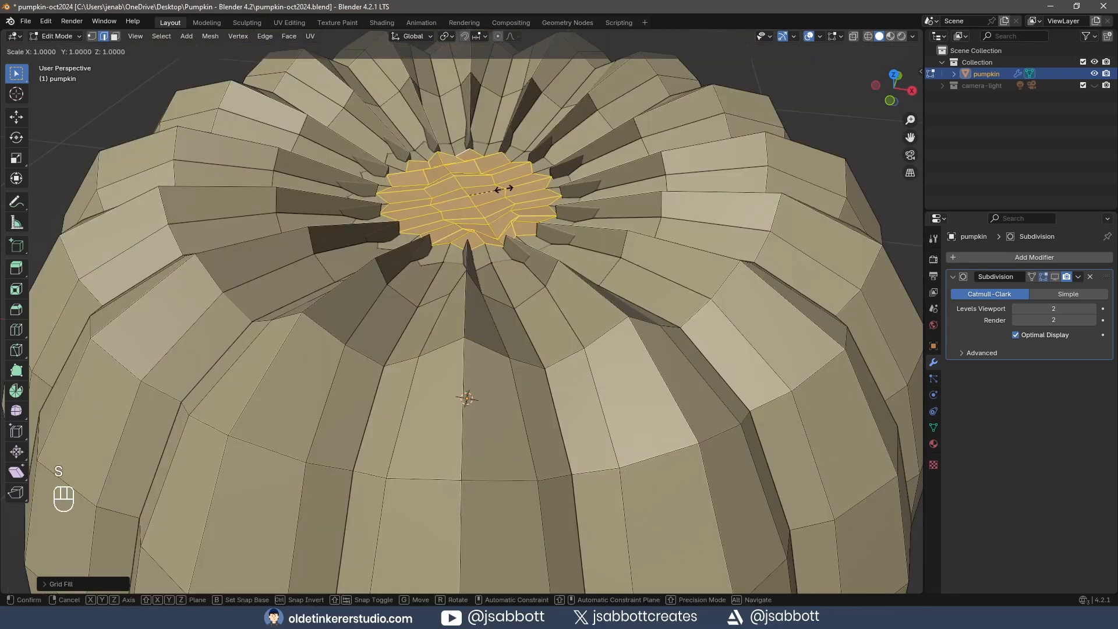
text(z)
text(0)
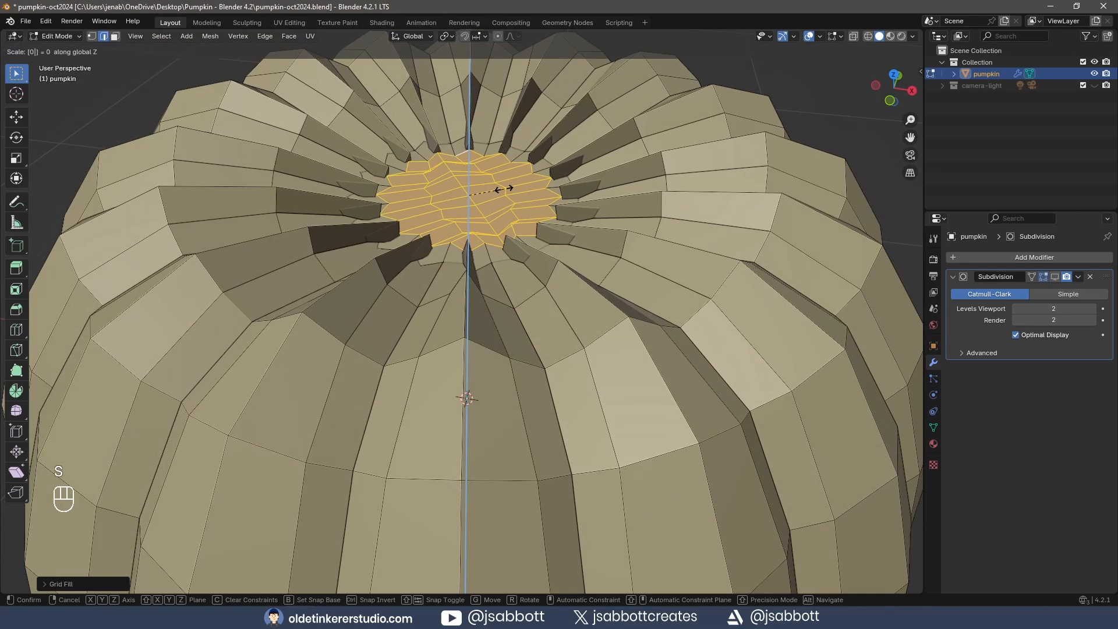
click(504, 188)
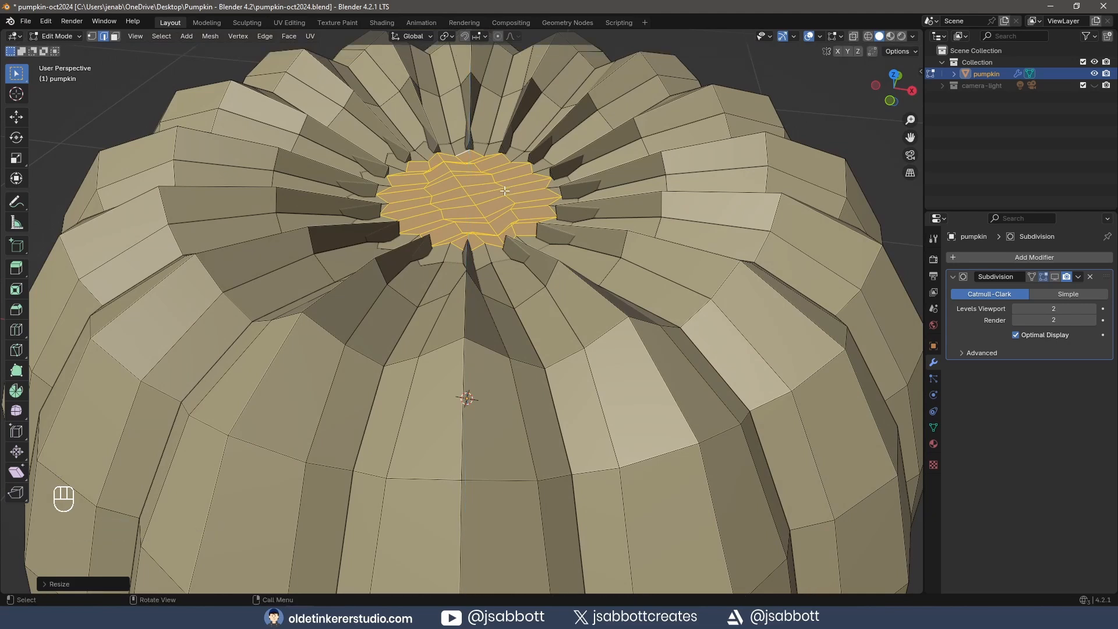
click(832, 115)
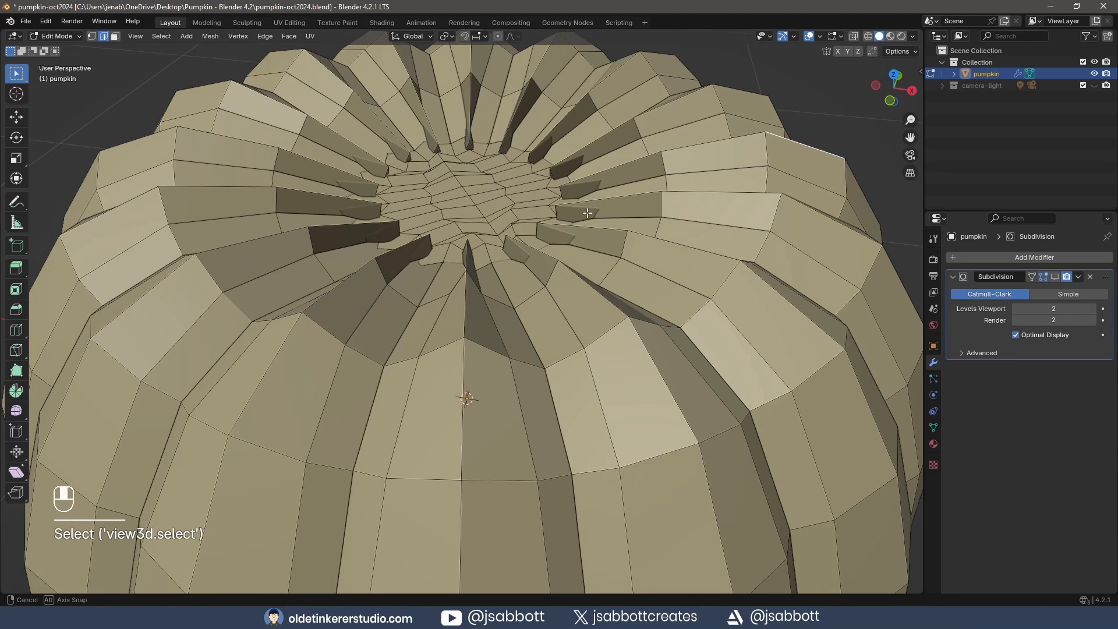
Inset the single cap face at the centre of the pumpkin's underside
middle_drag(591, 212, 544, 326)
key(ctrl+KP_7)
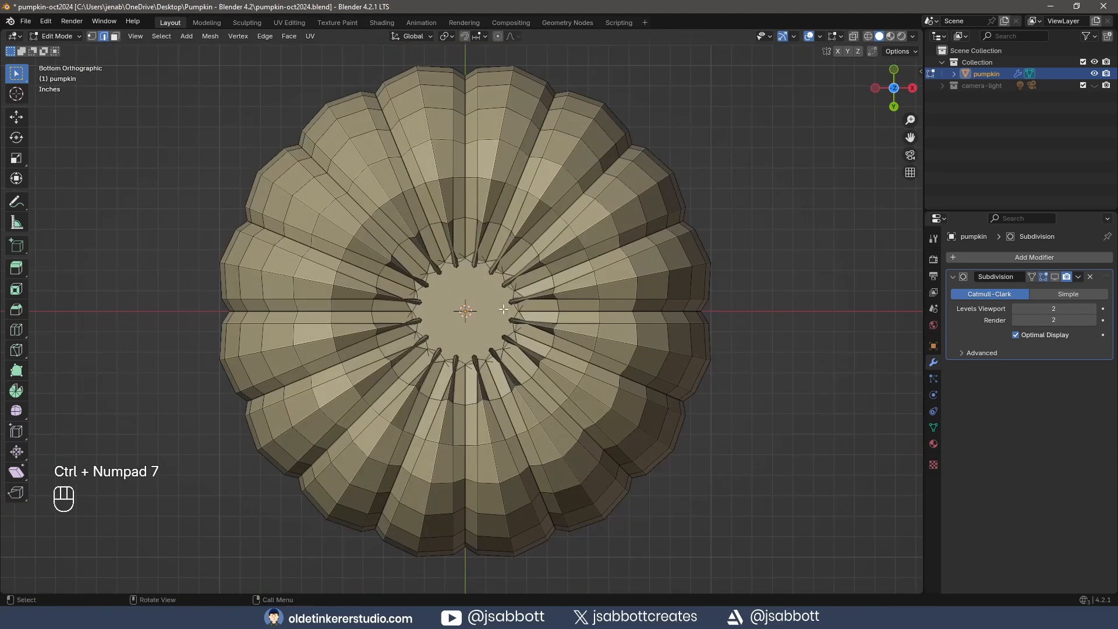
scroll(504, 308, up, 3)
key(3)
click(535, 259)
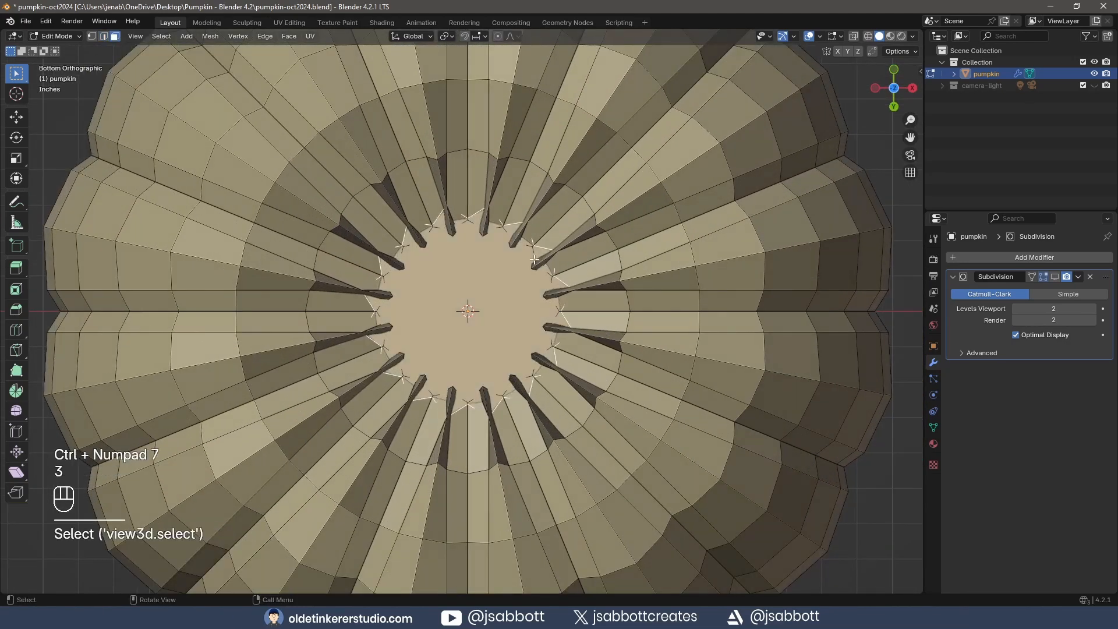
key(i)
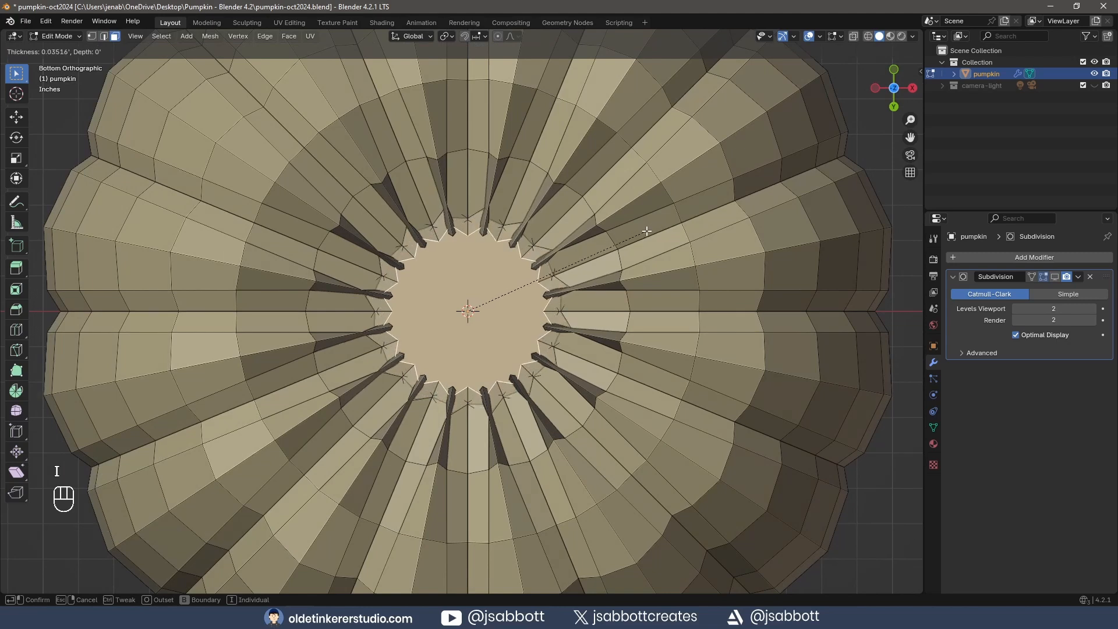
click(640, 237)
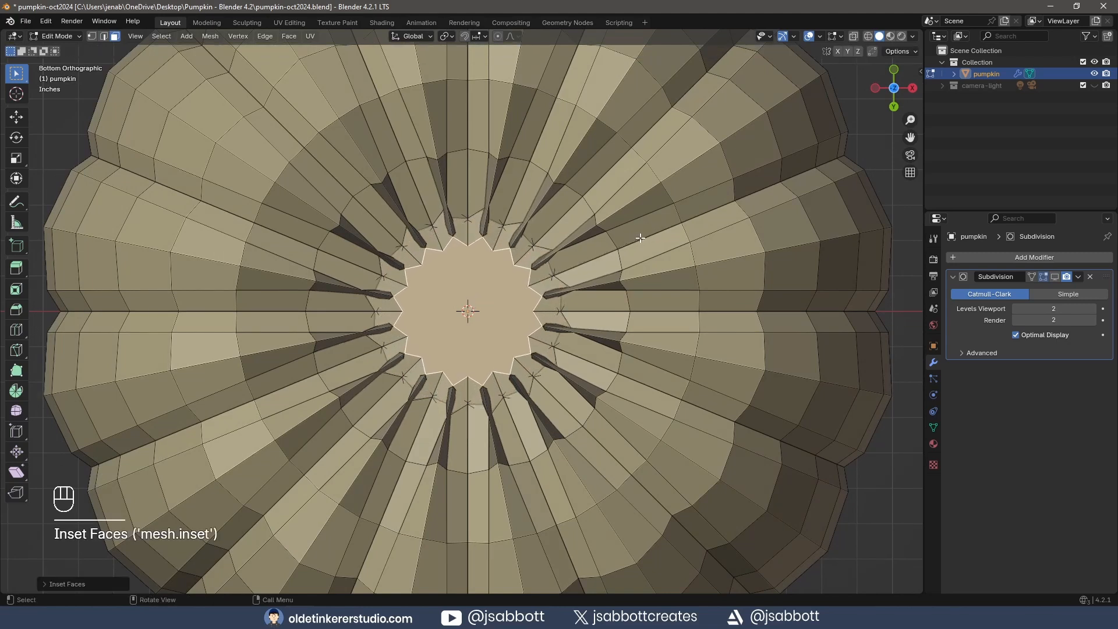
Replace the inset bottom face with a Grid Fill across its border edge loop
key(x)
click(640, 238)
key(2)
alt+click(462, 243)
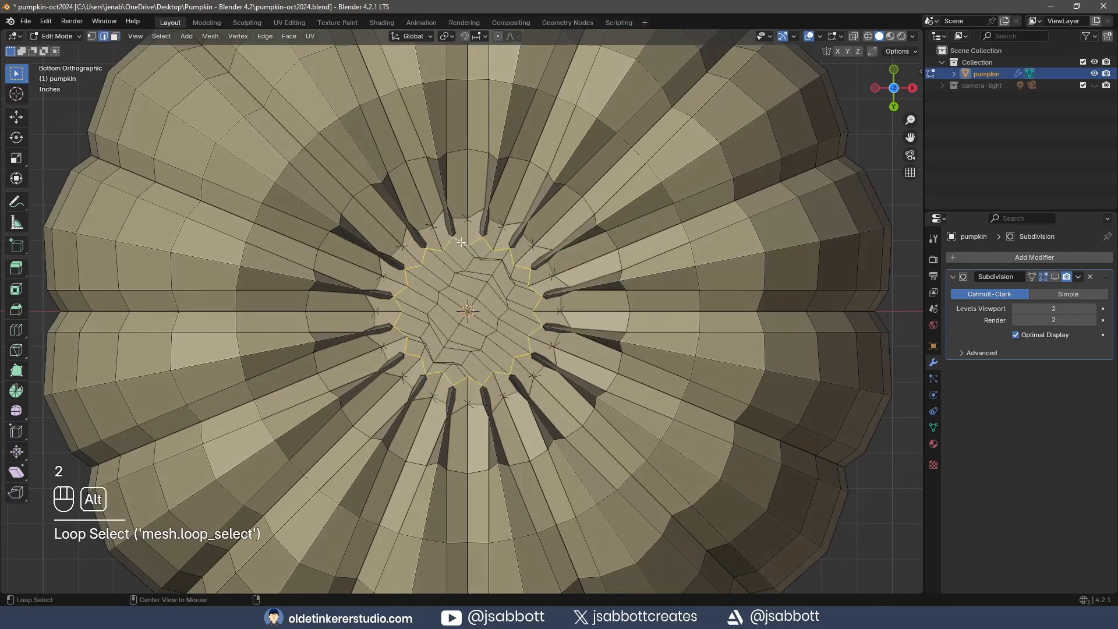
key(ctrl+f)
click(460, 242)
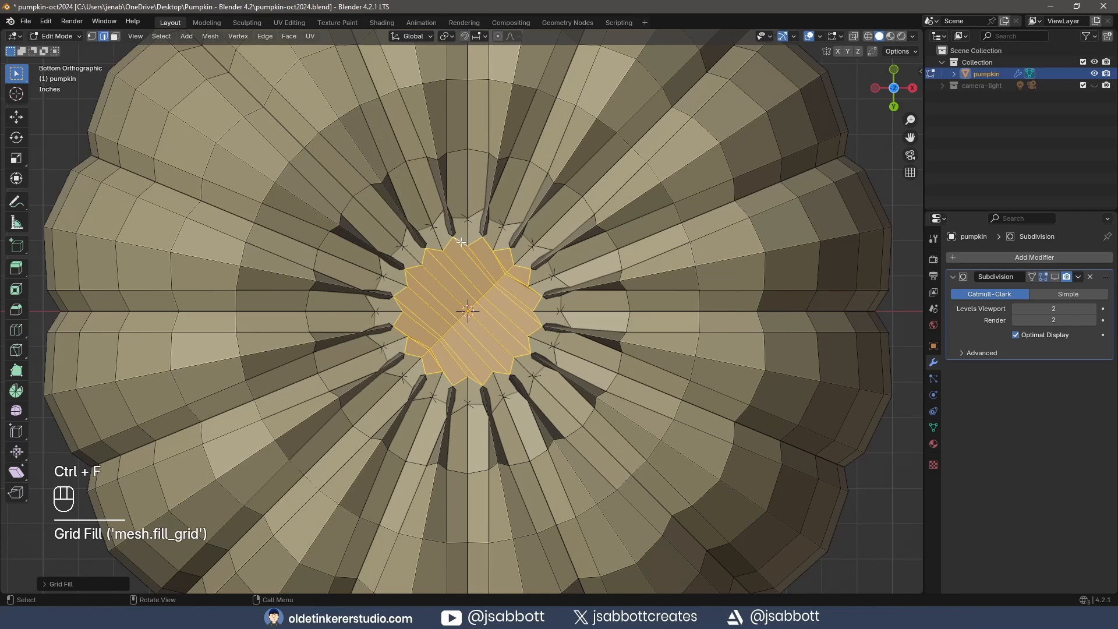
Flatten the grid-filled bottom faces by scaling them
key(3)
key(s)
click(509, 310)
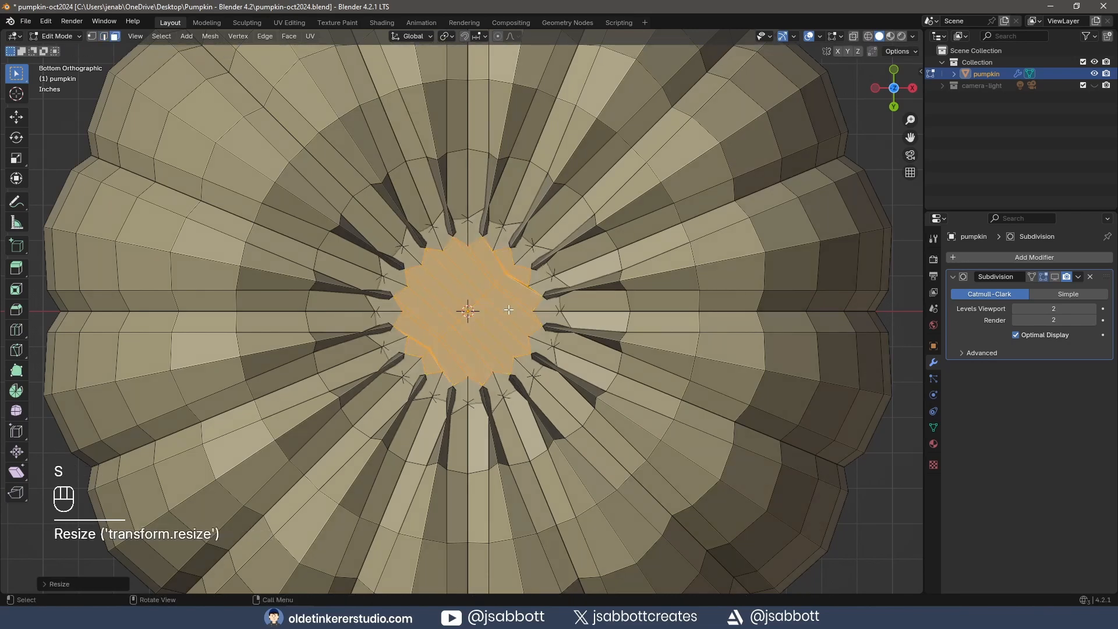
Return to Object Mode, turn the Subdivision modifier's viewport display back on, and shade the pumpkin smooth
scroll(508, 310, down, 4)
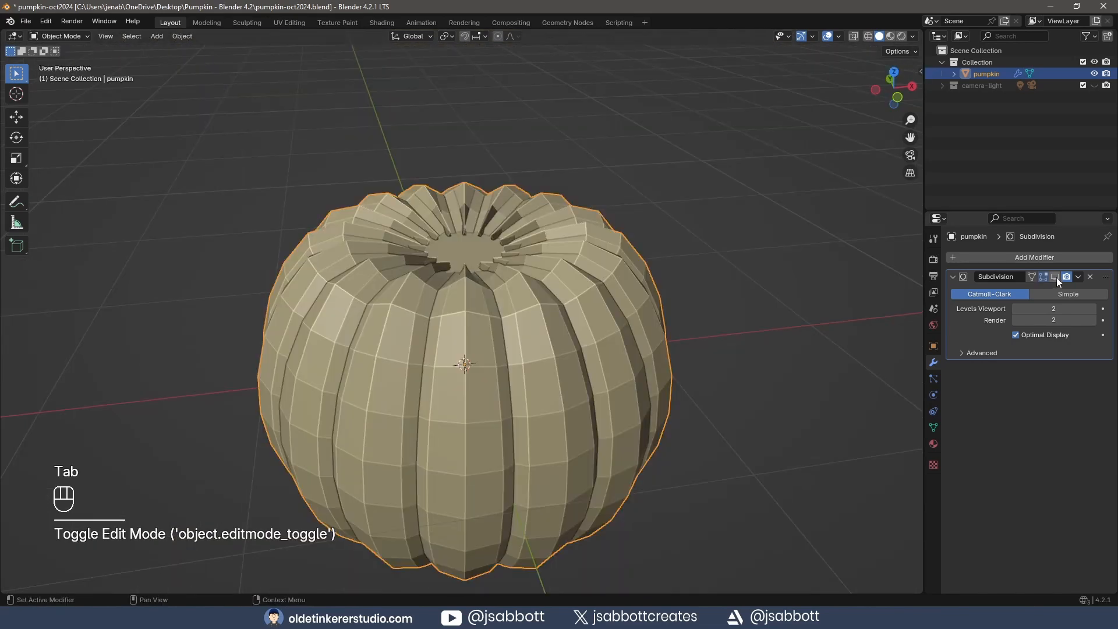
click(1057, 277)
right_click(532, 375)
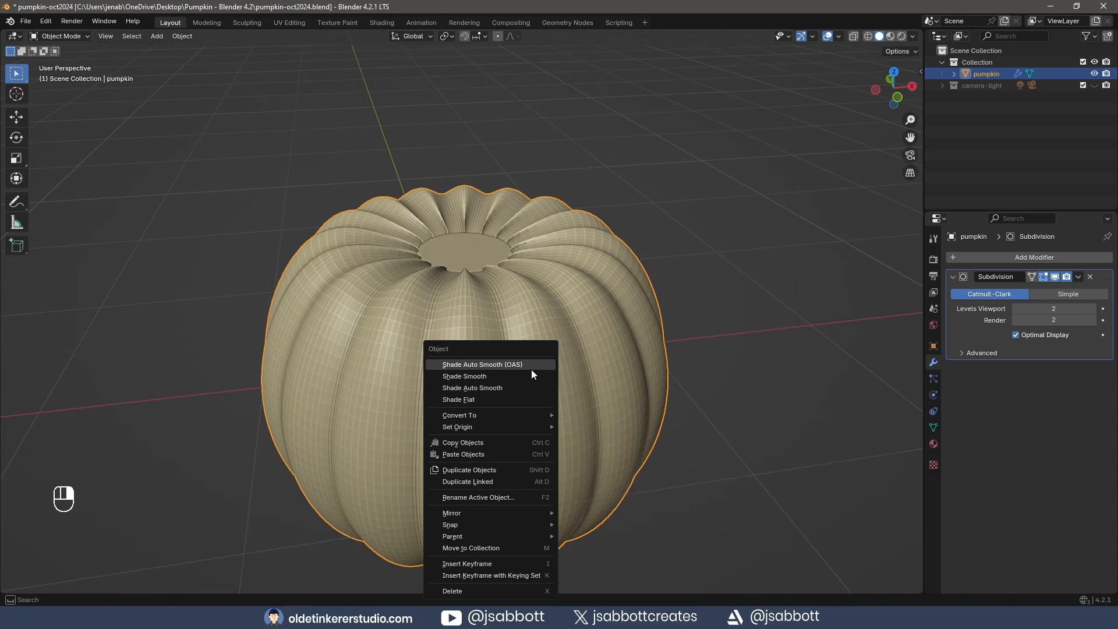
click(504, 376)
Add a mesh cylinder with 16 vertices at the pumpkin's centre for the stem
key(KP_1)
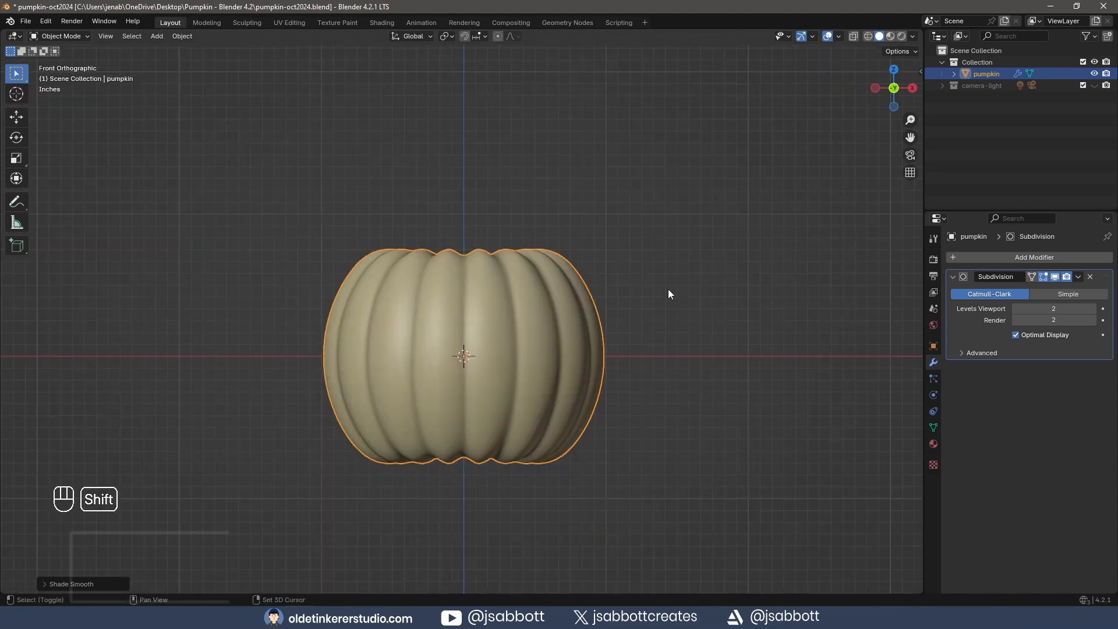
key(shift+a)
mouse_move(669, 289)
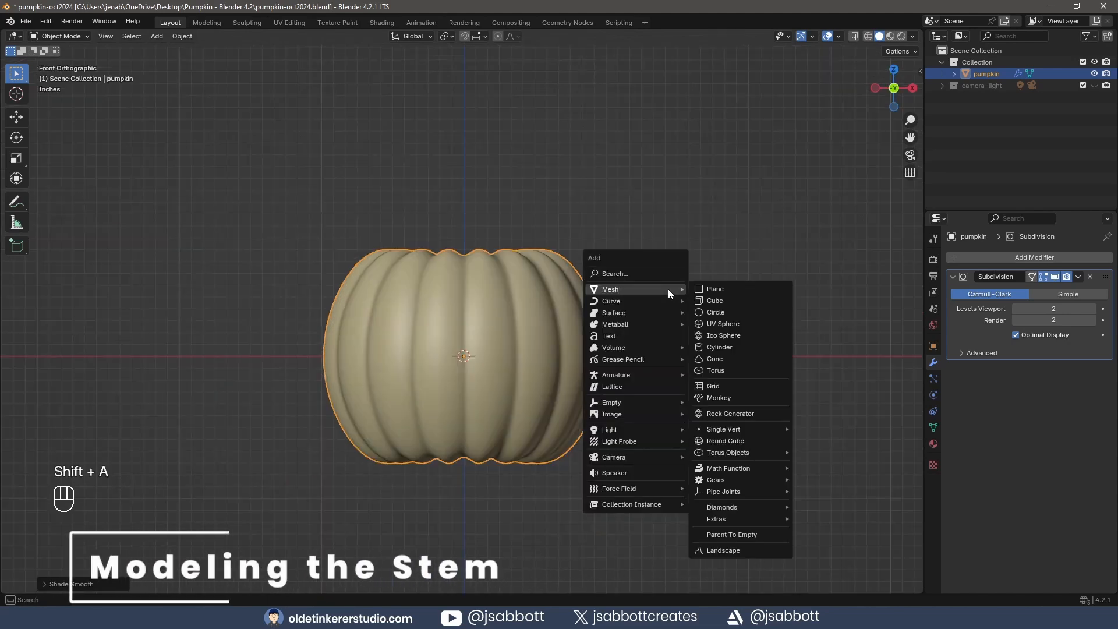
click(721, 348)
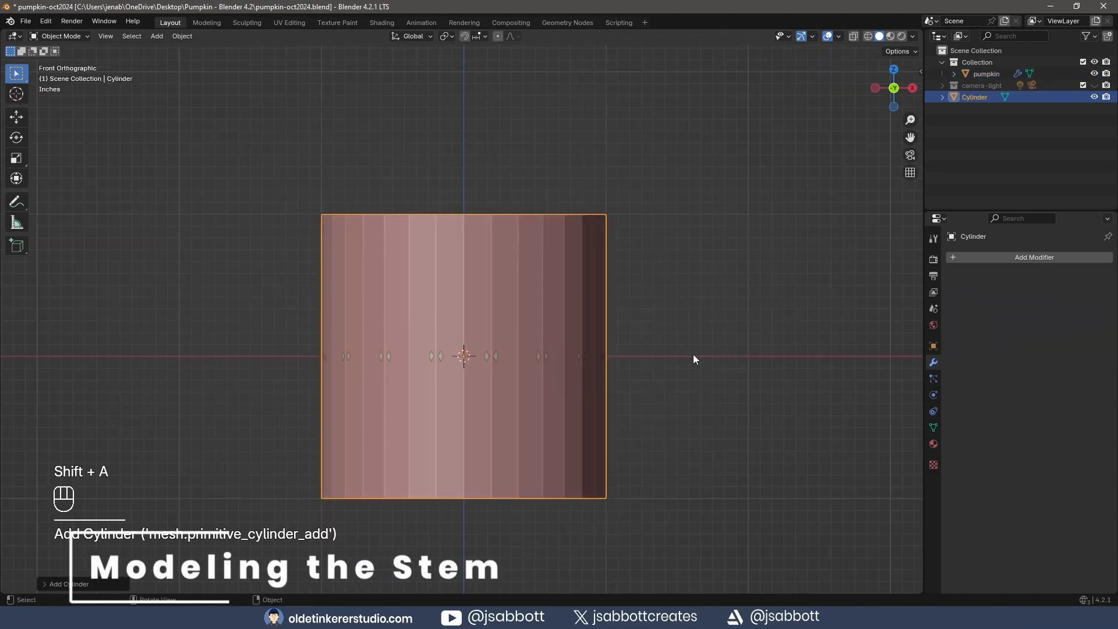
click(43, 583)
double_click(144, 444)
text(16)
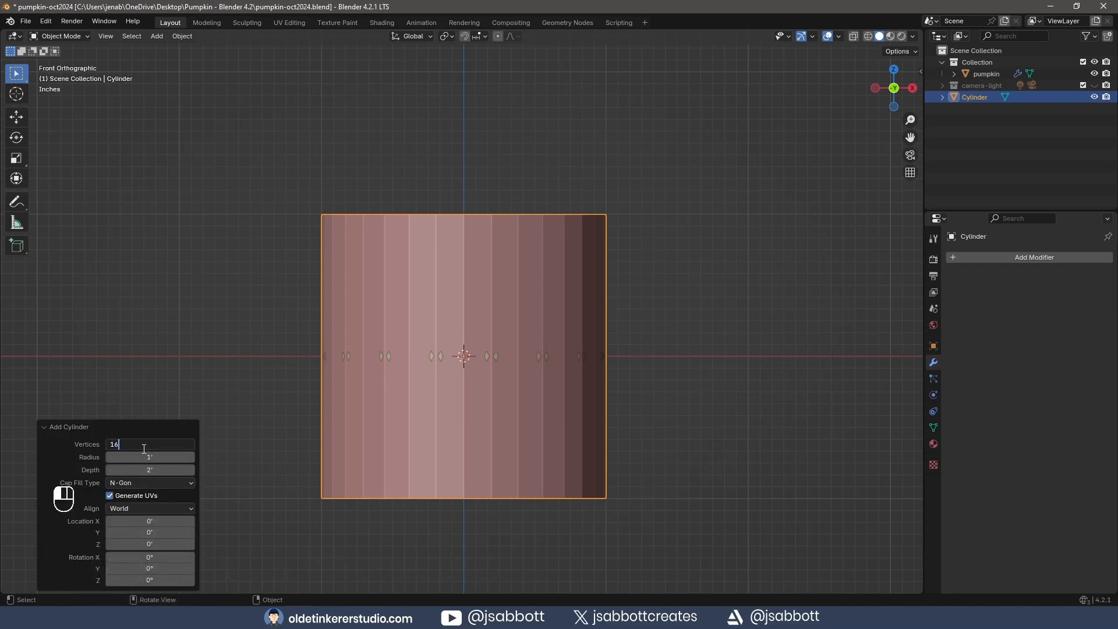
key(Return)
click(44, 427)
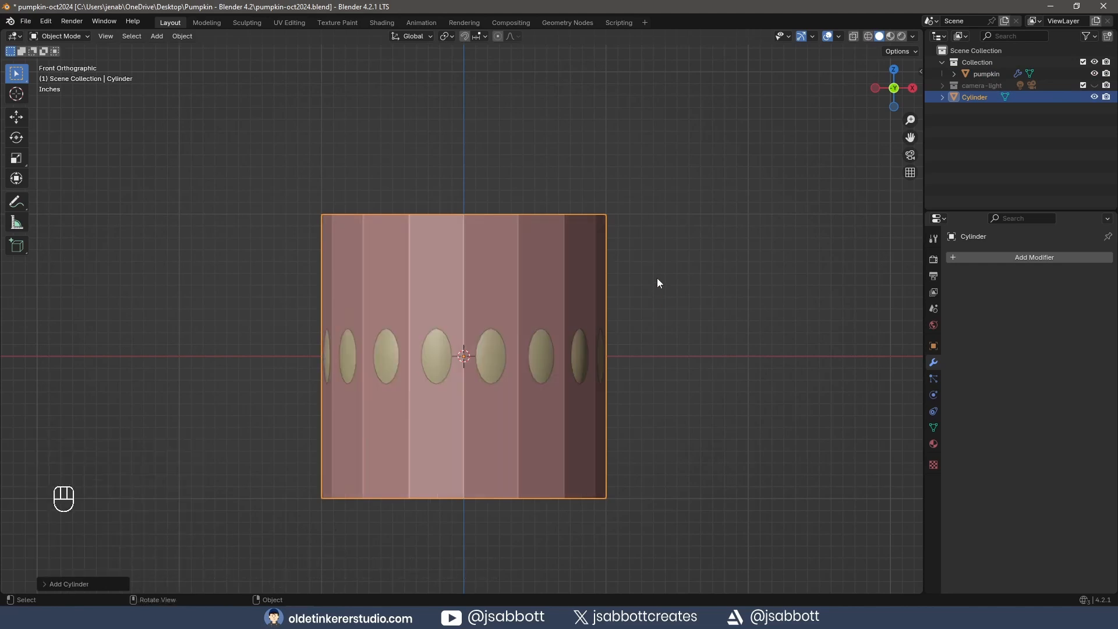
Narrow the cylinder by scaling it in X and Y only, excluding Z
key(s)
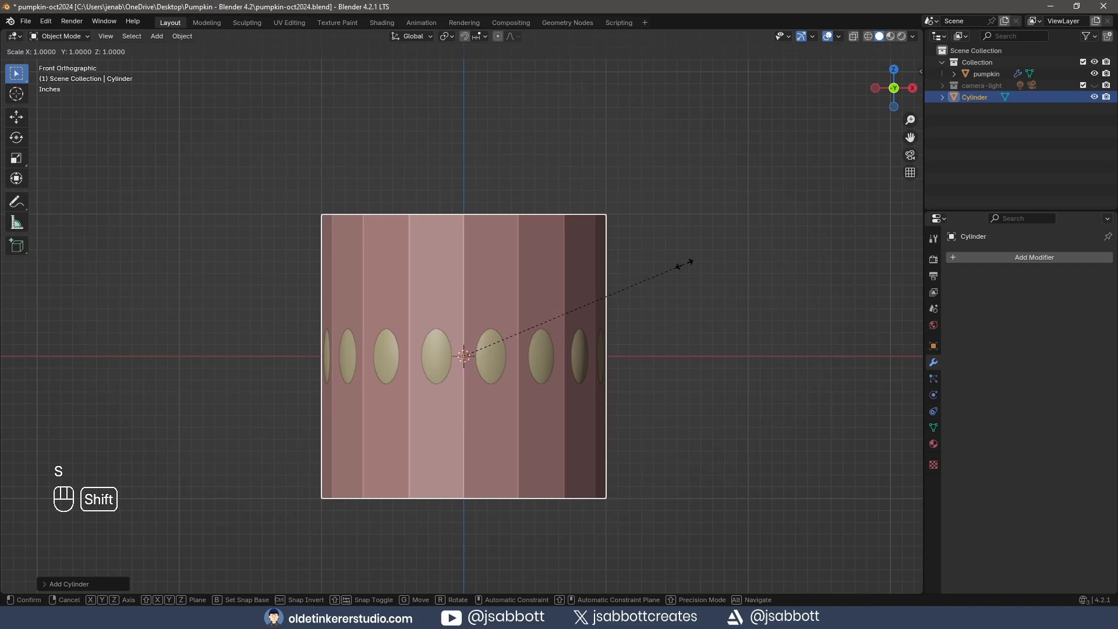
key(shift+z)
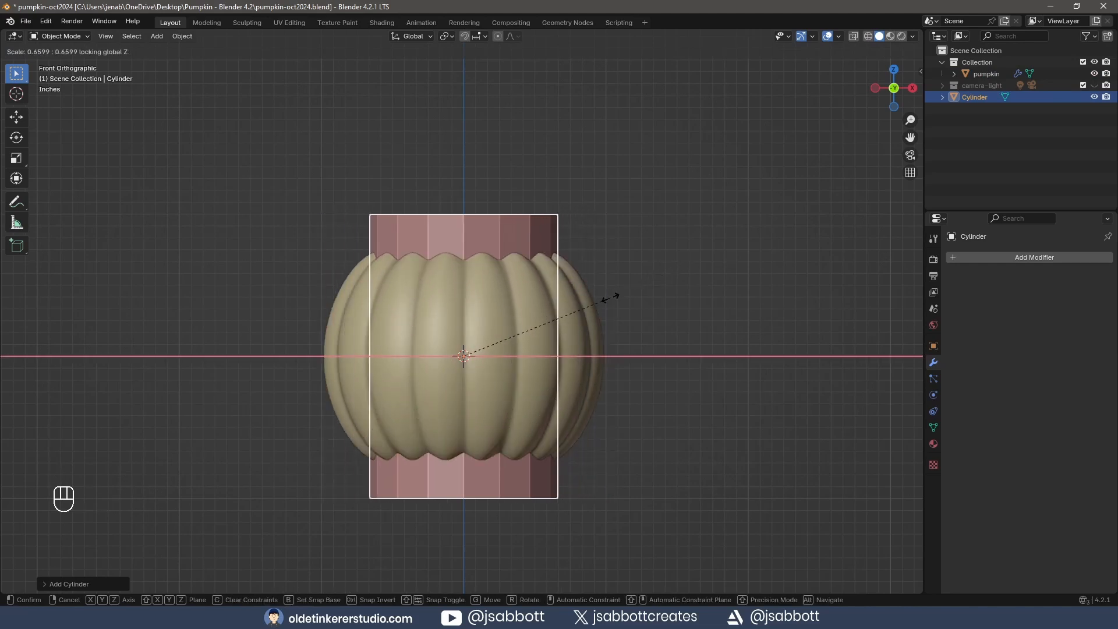
click(555, 330)
Raise the cylinder onto the pumpkin's top and scale it down uniformly to fit the centre hollow
key(g)
key(KP_7)
click(609, 223)
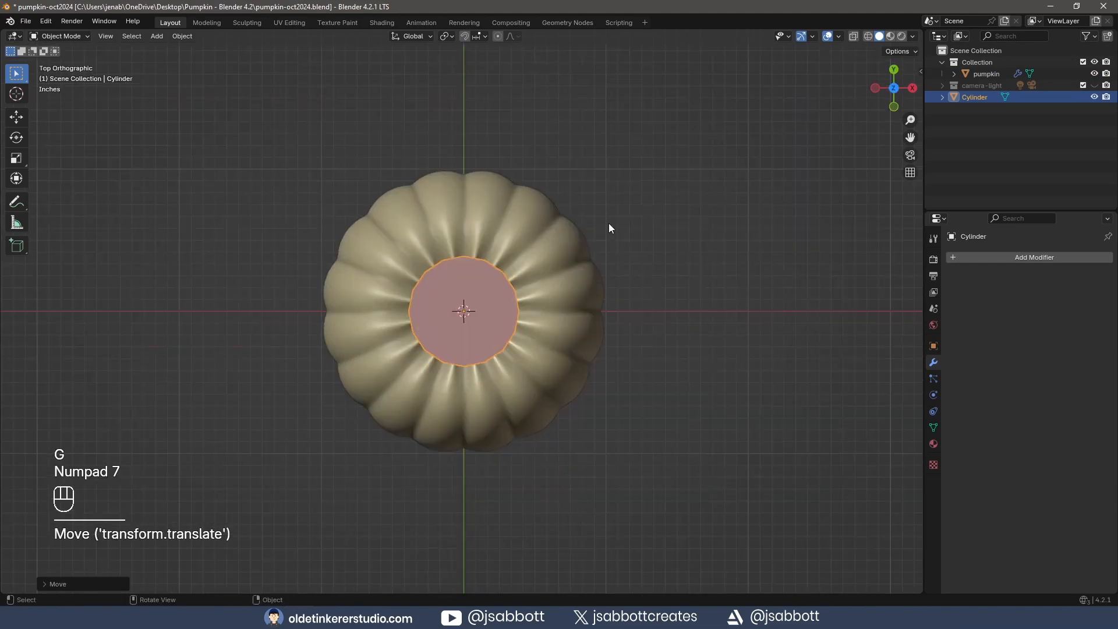
key(s)
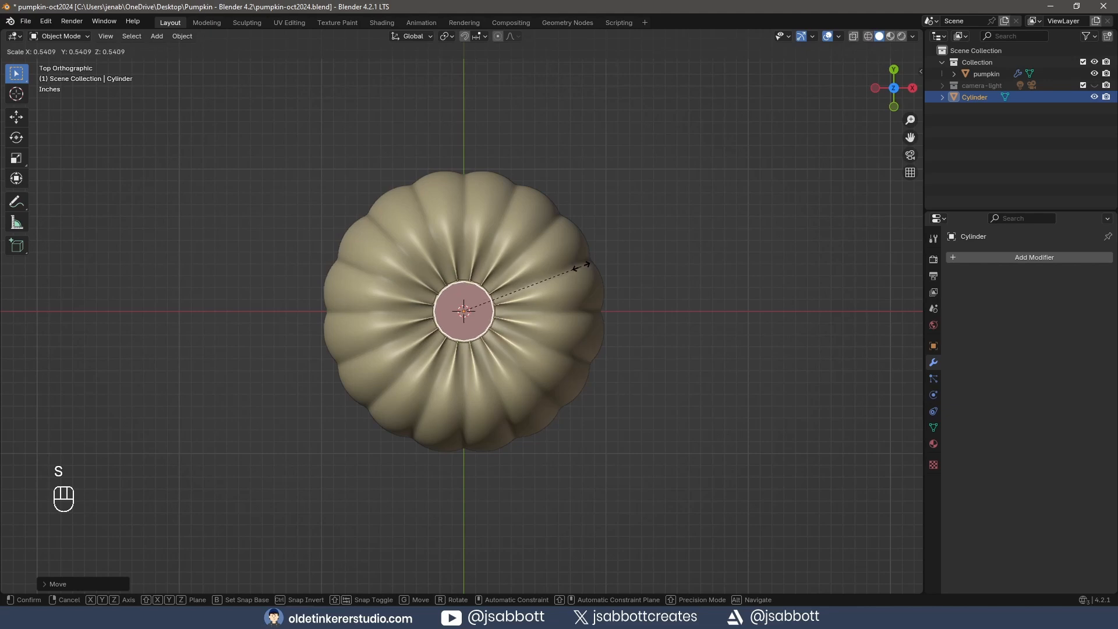
click(591, 265)
Select all the vertical edges around the stem cylinder in Edit Mode
key(KP_1)
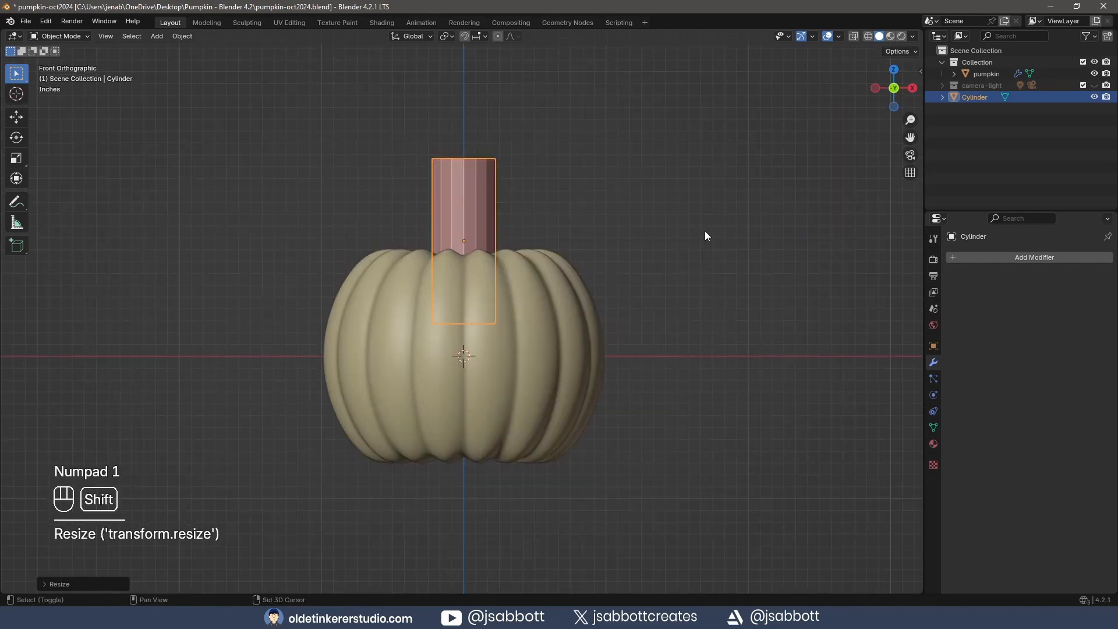
key(Tab)
scroll(699, 266, up, 2)
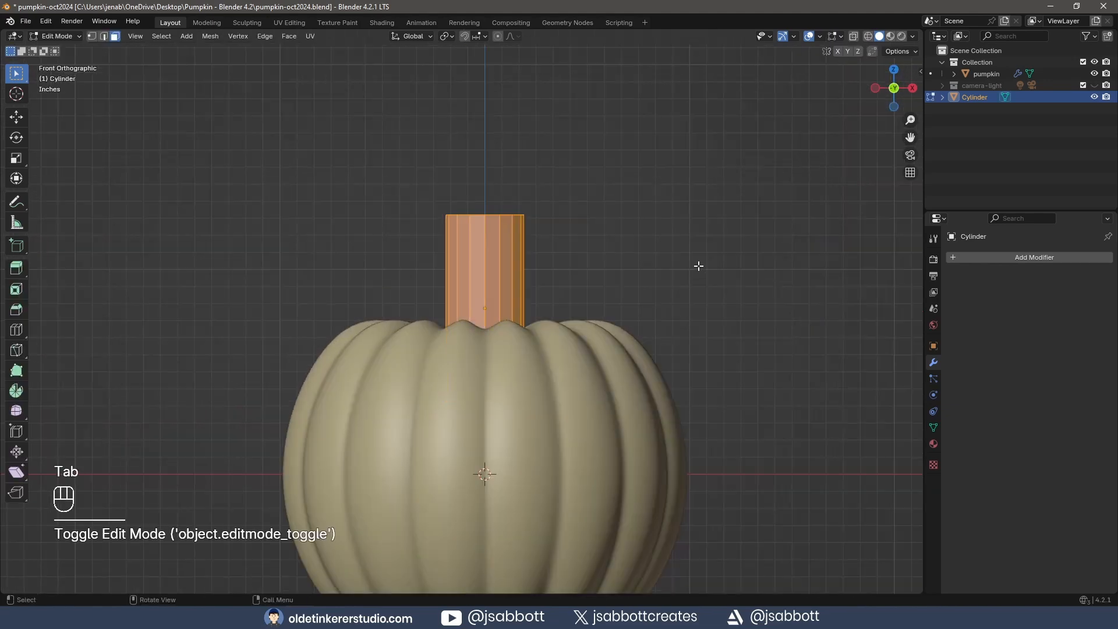
key(2)
click(637, 248)
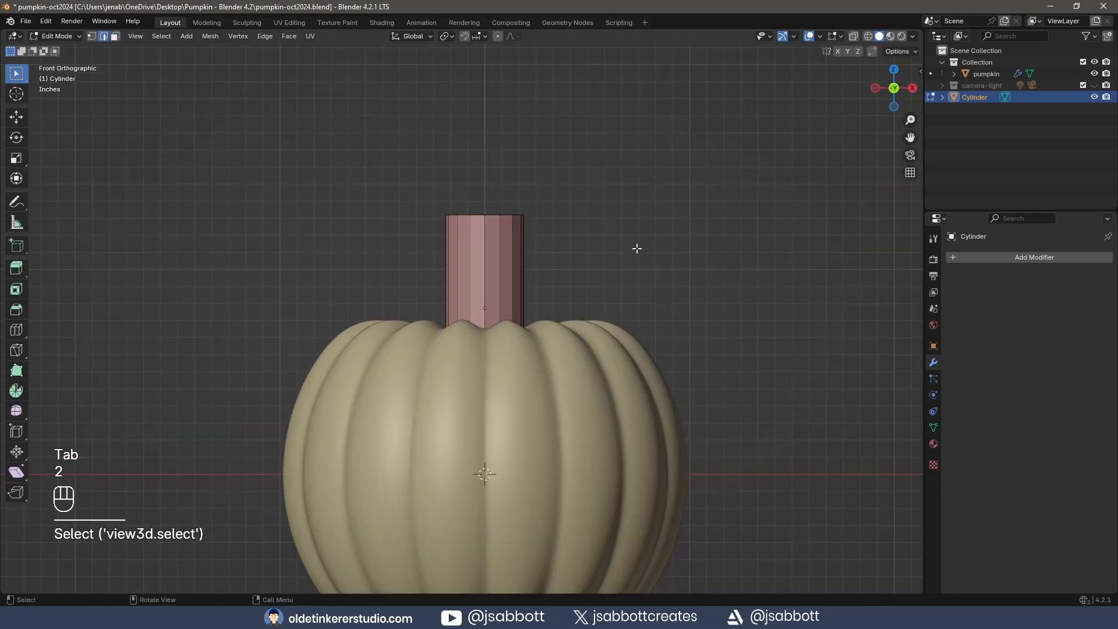
alt+click(491, 261)
alt+click(504, 256)
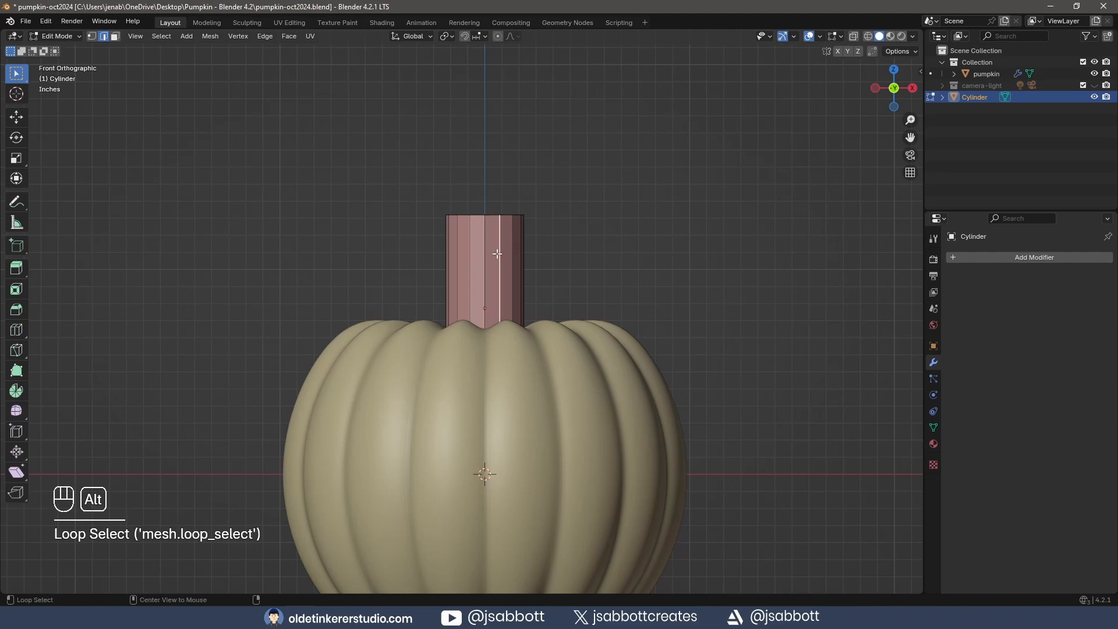
alt+shift+click(486, 255)
alt+shift+click(512, 251)
alt+shift+click(520, 249)
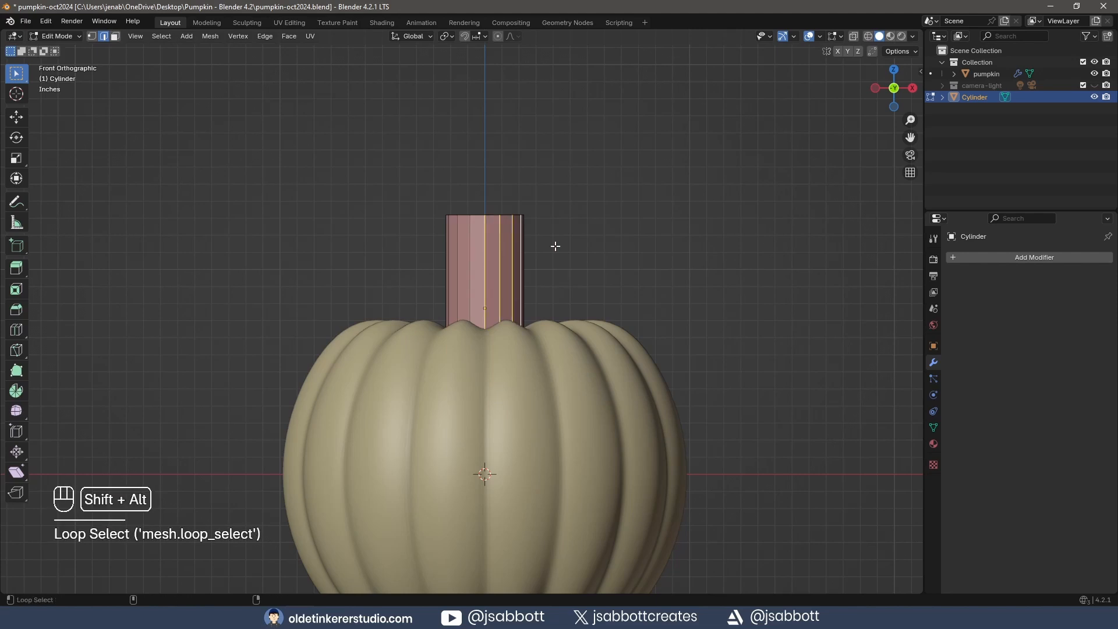
middle_drag(555, 246, 431, 285)
alt+shift+click(449, 300)
alt+shift+click(467, 294)
alt+shift+click(479, 296)
alt+shift+click(430, 284)
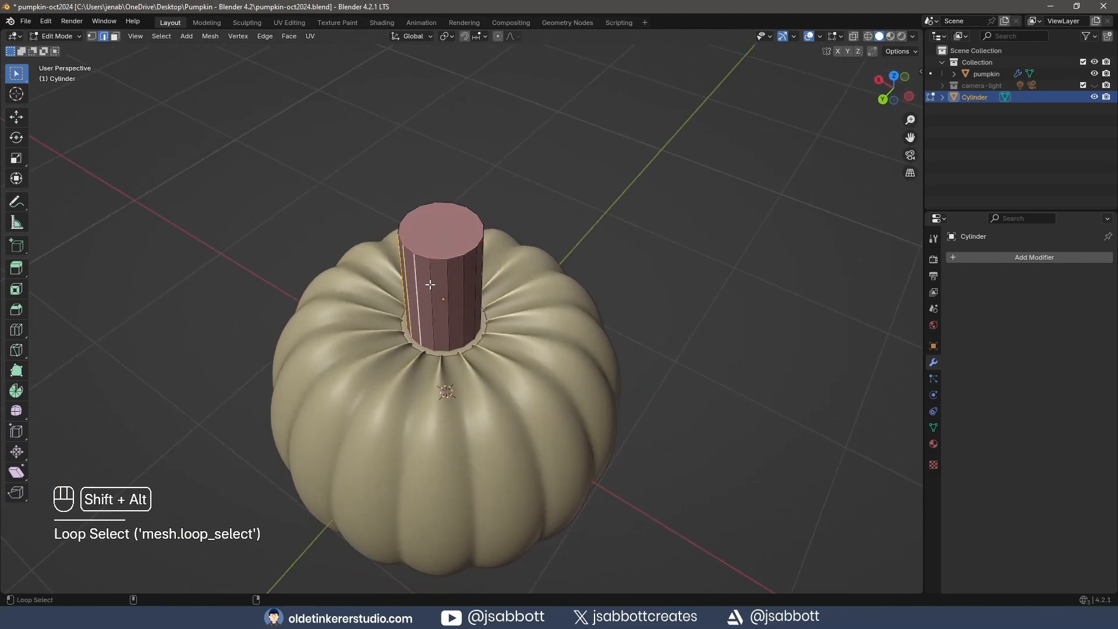
alt+shift+click(430, 285)
alt+shift+click(447, 282)
alt+shift+click(464, 277)
middle_drag(576, 276, 620, 240)
alt+shift+click(451, 279)
alt+shift+click(464, 277)
alt+shift+click(481, 275)
alt+shift+click(500, 273)
Bevel the selected vertical stem edges with a width of 0.05 feet and clear the selection
key(ctrl+b)
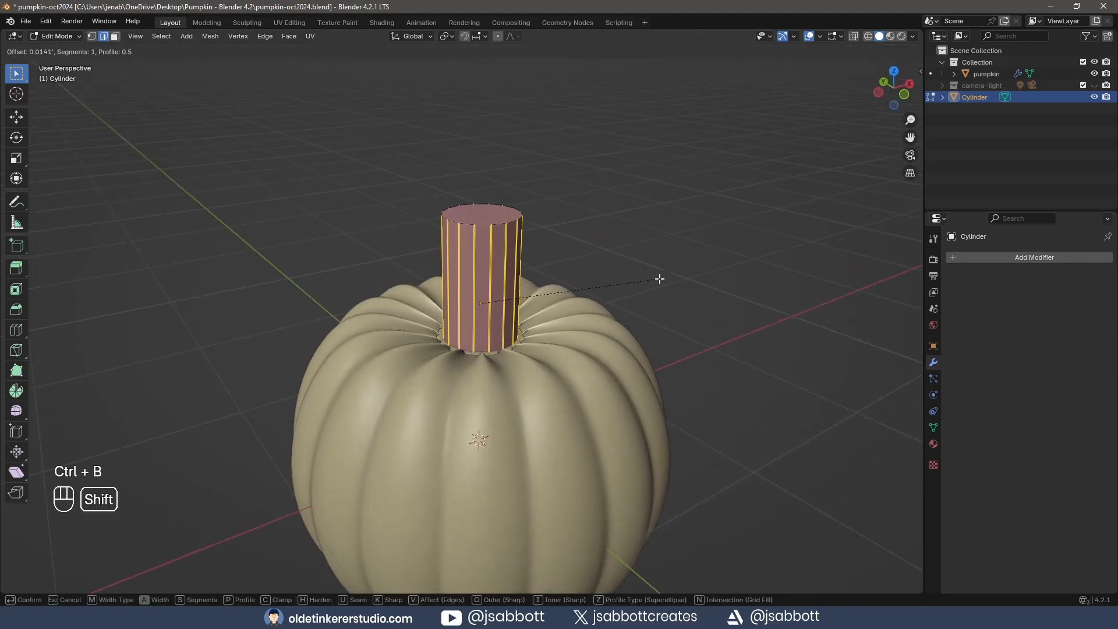
click(674, 269)
click(55, 585)
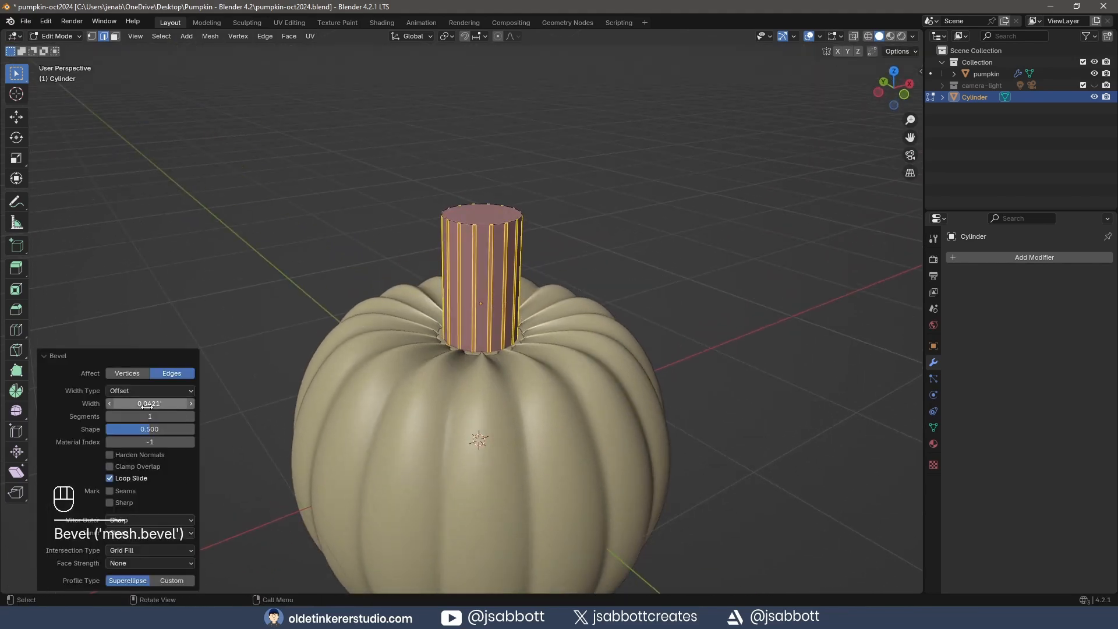
click(147, 407)
text(.05)
key(Return)
click(45, 358)
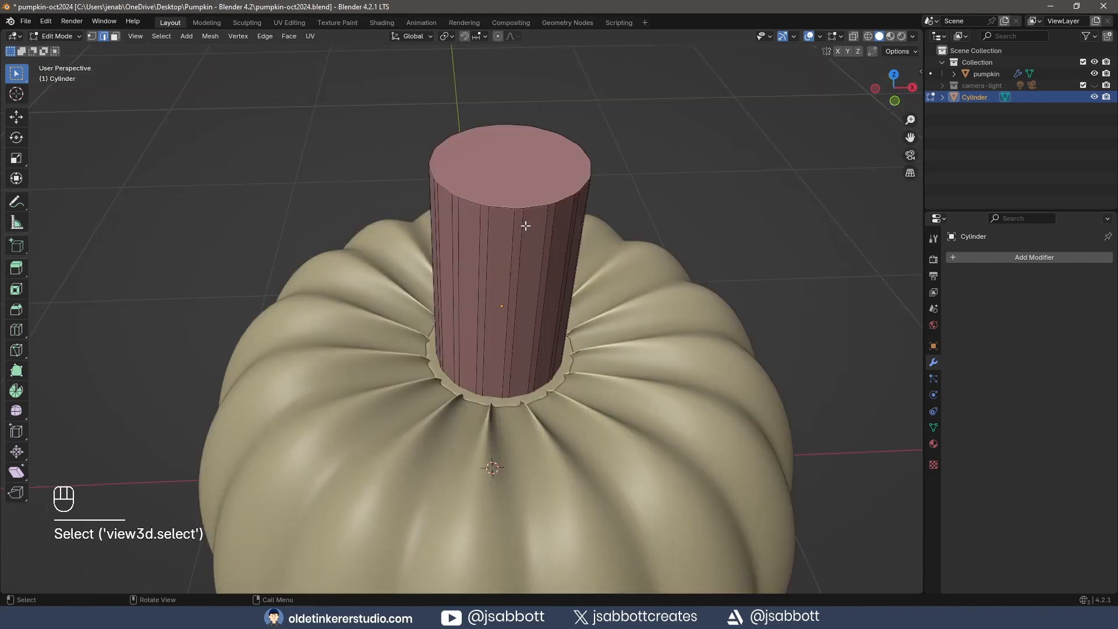
Add a centred vertical loop cut to each wide segment between the bevelled edges all around the stem
key(ctrl+r)
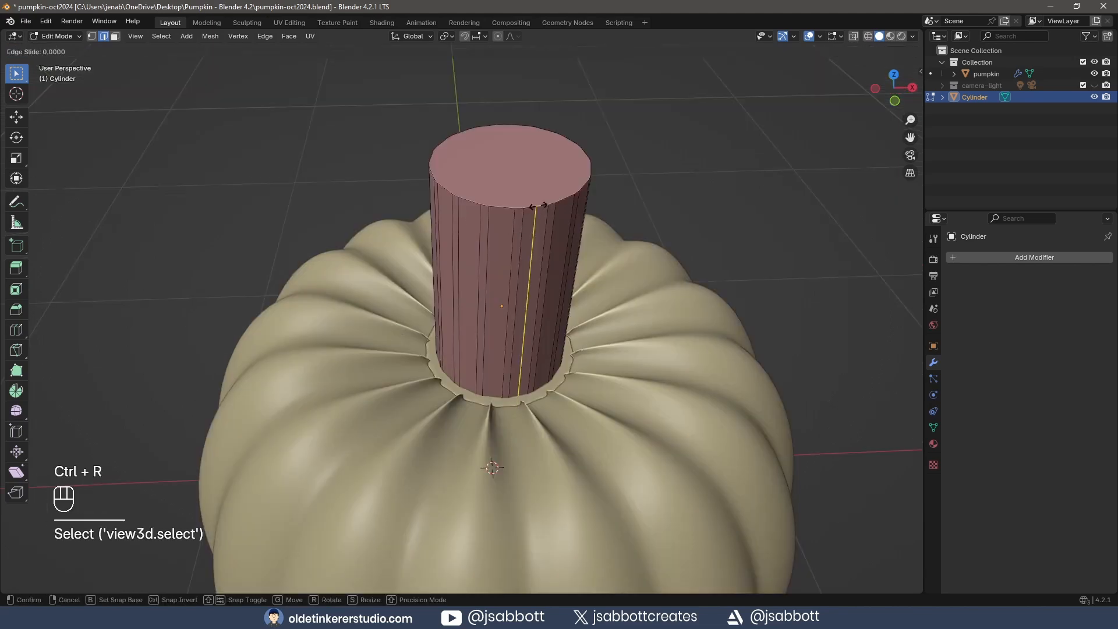
click(563, 199)
key(ctrl+r)
double_click(564, 202)
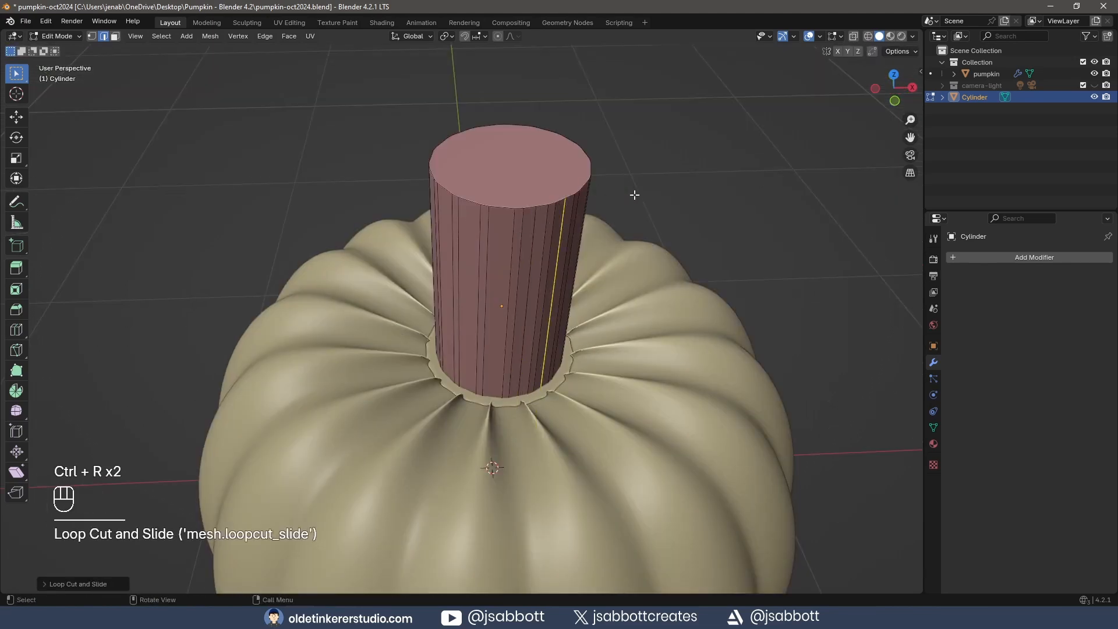
middle_drag(678, 201, 574, 224)
key(ctrl+r)
double_click(459, 270)
key(ctrl+r)
double_click(488, 268)
key(ctrl+r)
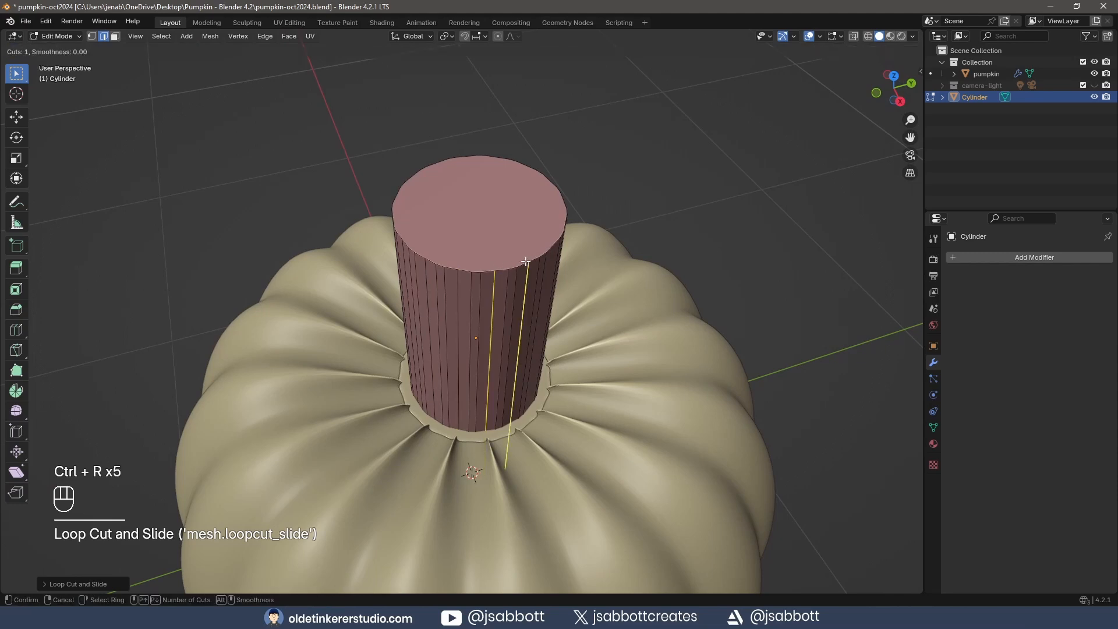
double_click(525, 258)
middle_drag(729, 222, 507, 236)
key(ctrl+r)
click(386, 257)
click(386, 257)
key(ctrl+r)
double_click(420, 255)
key(ctrl+r)
double_click(454, 252)
key(ctrl+r)
double_click(485, 243)
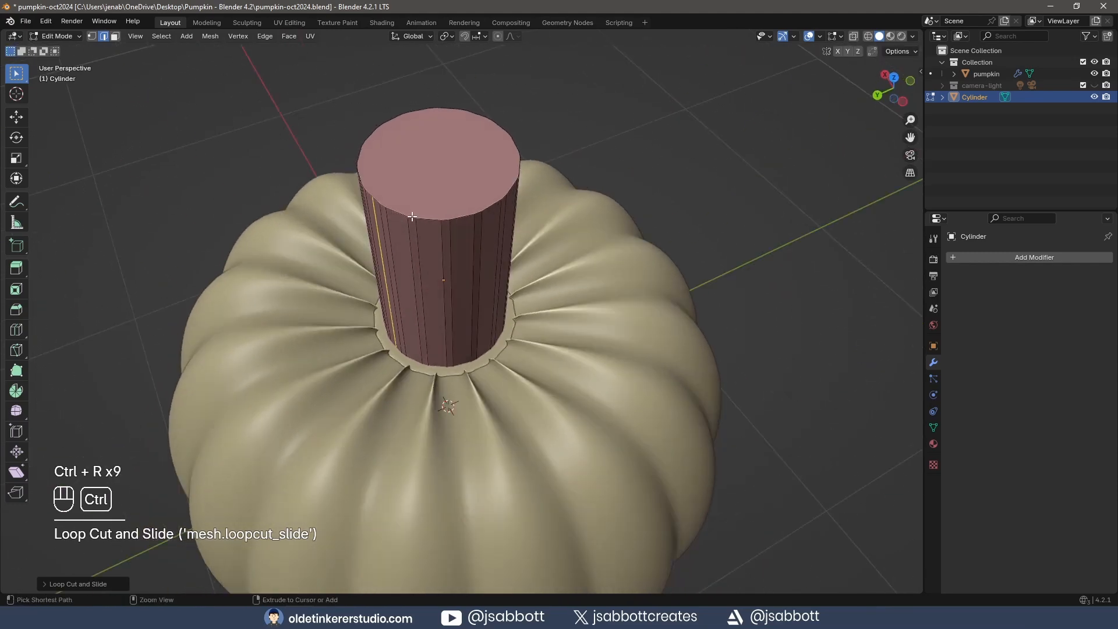
key(ctrl+r)
double_click(402, 215)
key(ctrl+r)
double_click(428, 219)
key(ctrl+r)
click(456, 218)
click(456, 218)
middle_drag(587, 228, 491, 232)
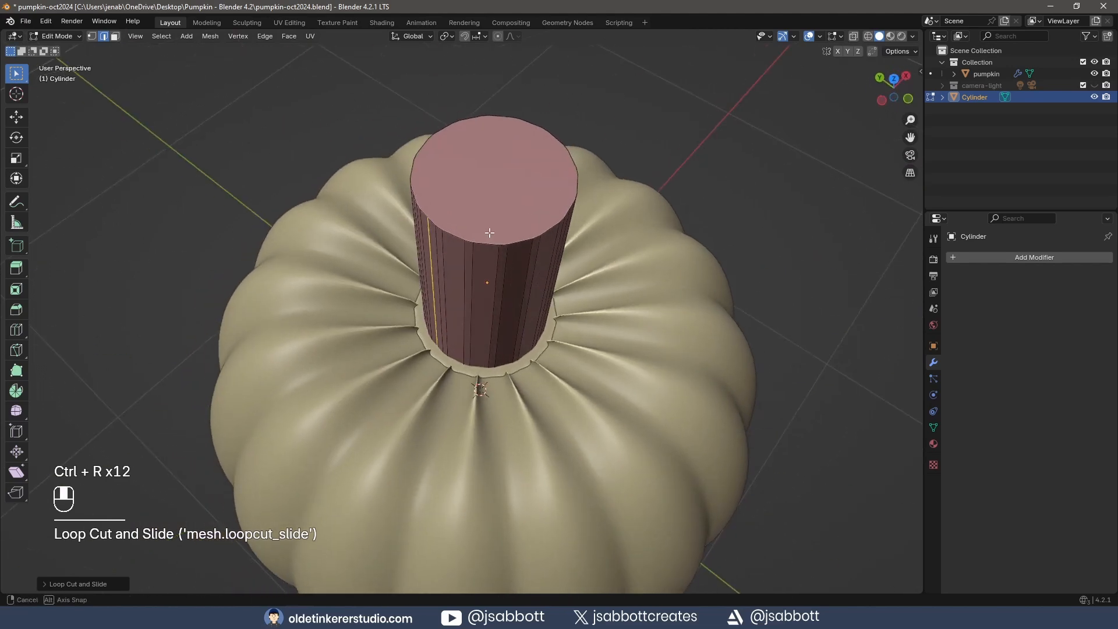
key(ctrl+r)
double_click(451, 235)
key(ctrl+r)
double_click(482, 242)
key(ctrl+r)
click(519, 241)
click(519, 242)
middle_drag(606, 245, 501, 248)
key(ctrl+r)
double_click(491, 246)
Select all the centred vertical edges around the stem and shrink them inward by about 0.086 feet to form grooves
middle_drag(635, 297, 489, 257)
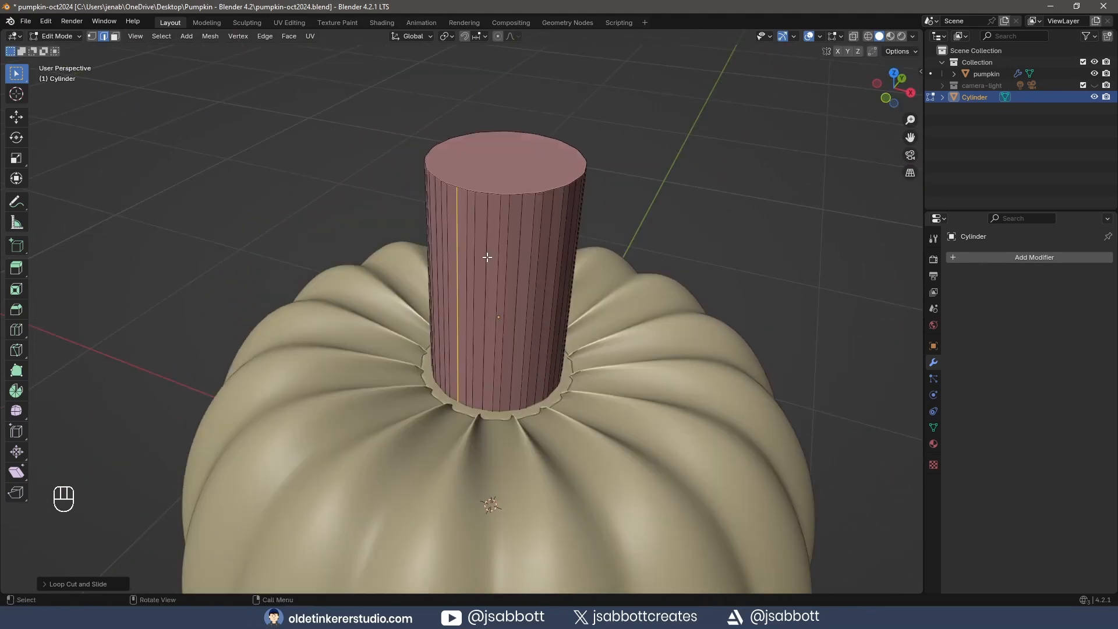
alt+shift+click(488, 257)
alt+shift+click(523, 252)
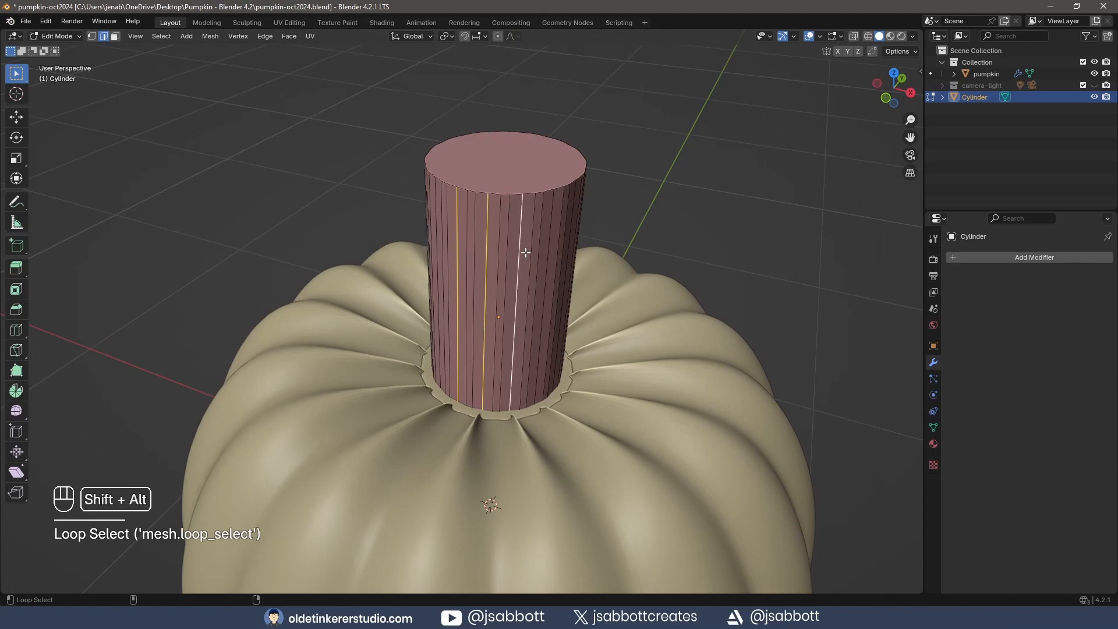
alt+shift+click(545, 253)
middle_drag(544, 250, 716, 237)
alt+shift+click(446, 268)
alt+shift+click(475, 265)
alt+shift+click(507, 259)
alt+shift+click(410, 251)
alt+shift+click(440, 249)
alt+shift+click(472, 249)
alt+shift+click(410, 247)
alt+shift+click(438, 247)
alt+shift+click(466, 242)
alt+shift+click(455, 245)
alt+shift+click(479, 245)
alt+shift+click(508, 247)
key(alt+s)
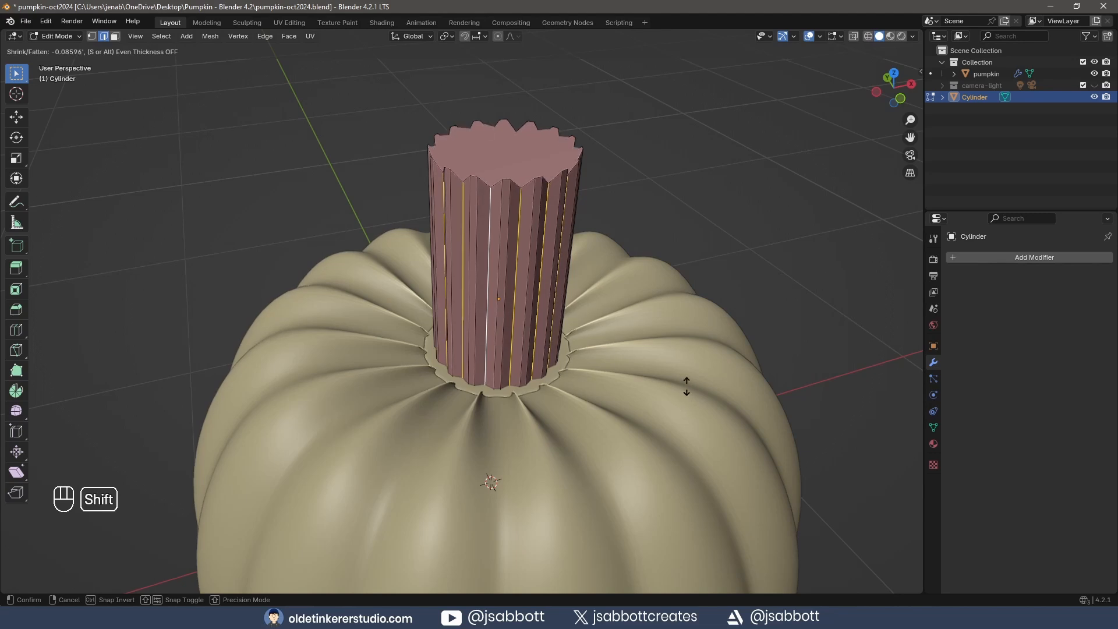
shift+click(687, 387)
Return to Object Mode and add a Subdivision modifier with level 2 to the stem cylinder
key(Tab)
key(Tab)
key(Tab)
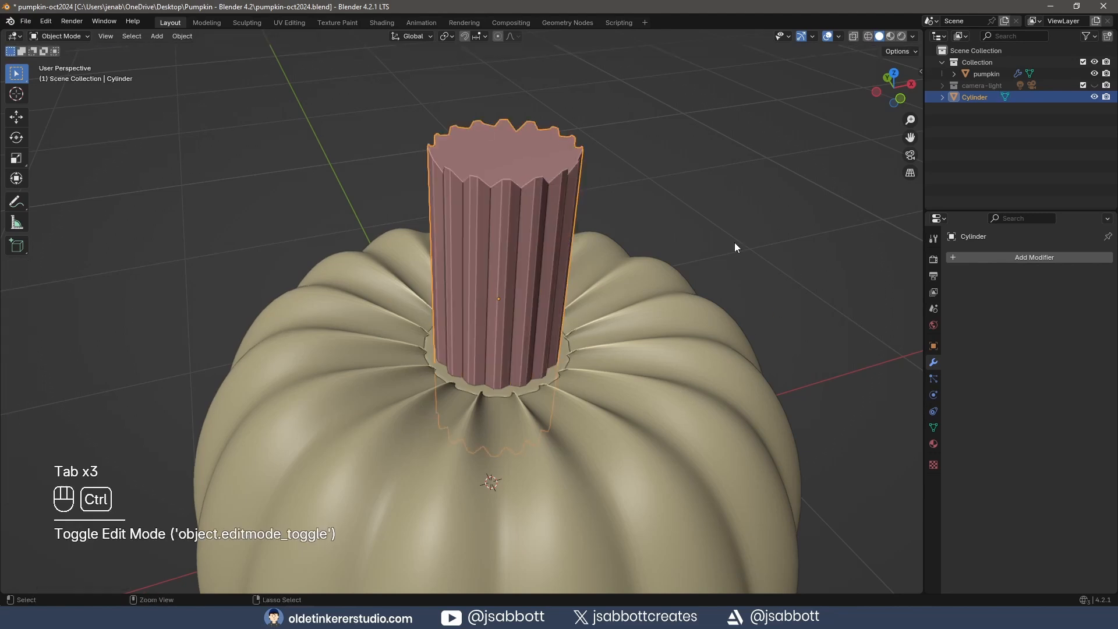
key(ctrl+2)
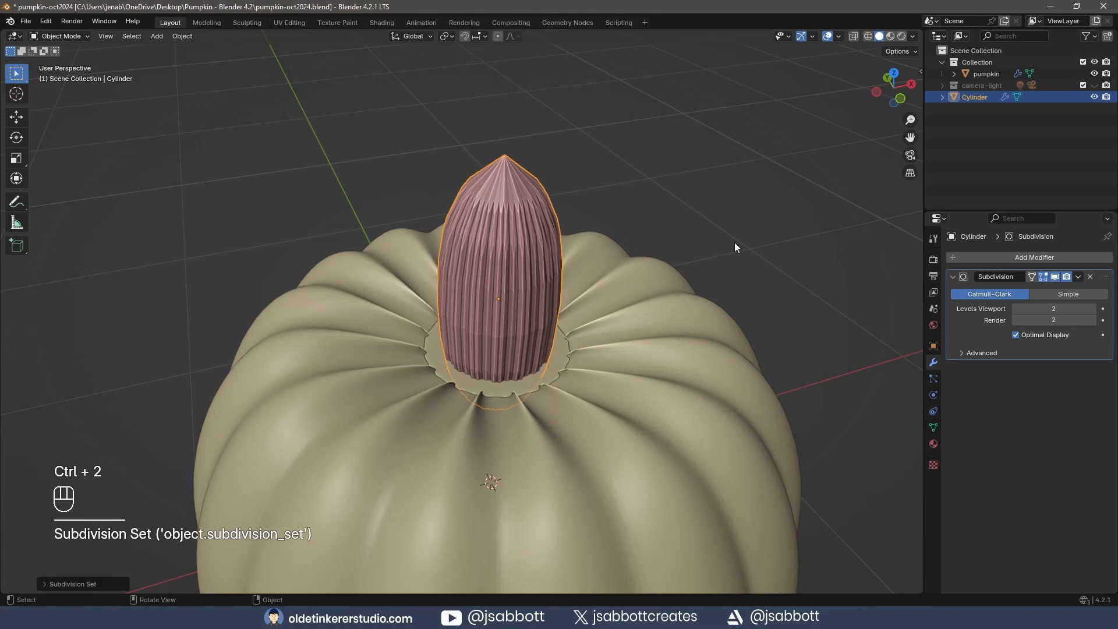
Add one horizontal loop cut close to the stem's bottom edge and another close to its top edge in Edit Mode
key(Tab)
key(KP_1)
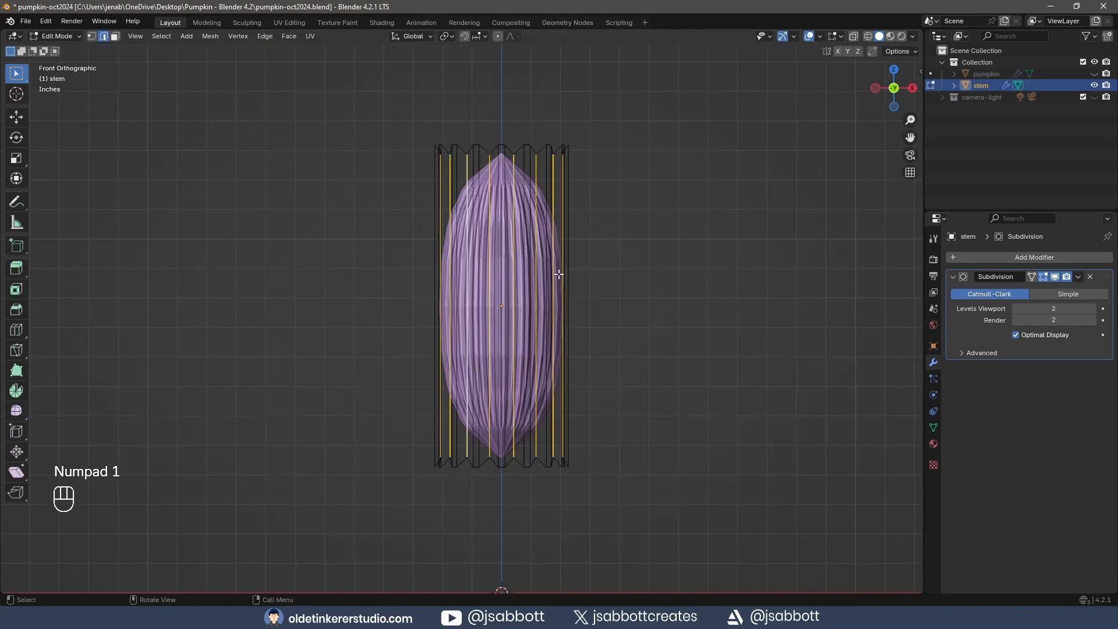
key(ctrl+r)
click(545, 306)
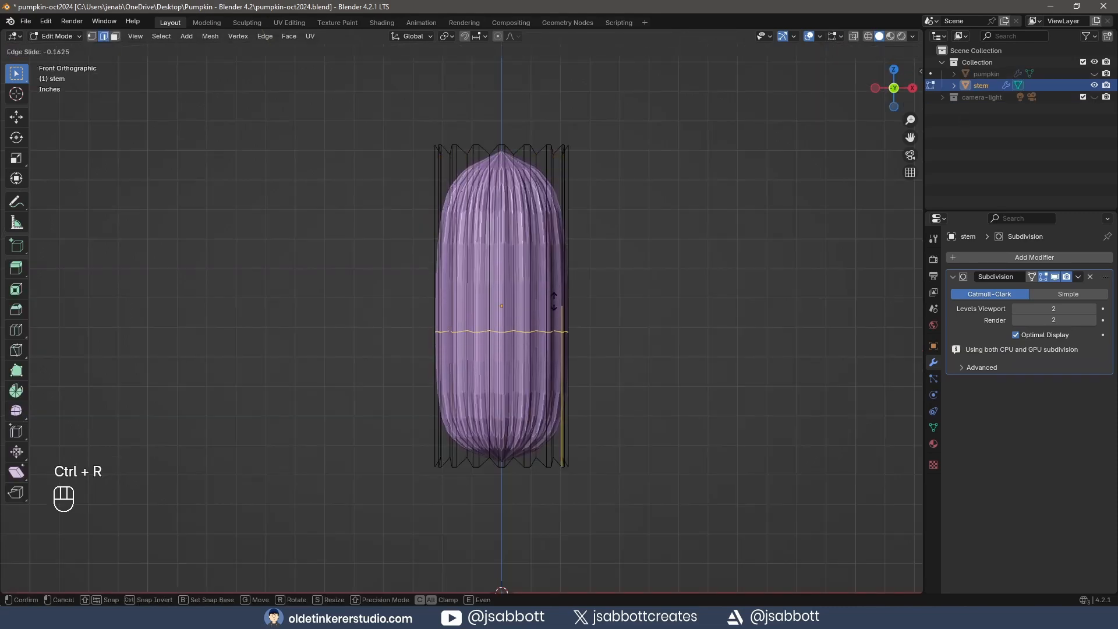
click(544, 444)
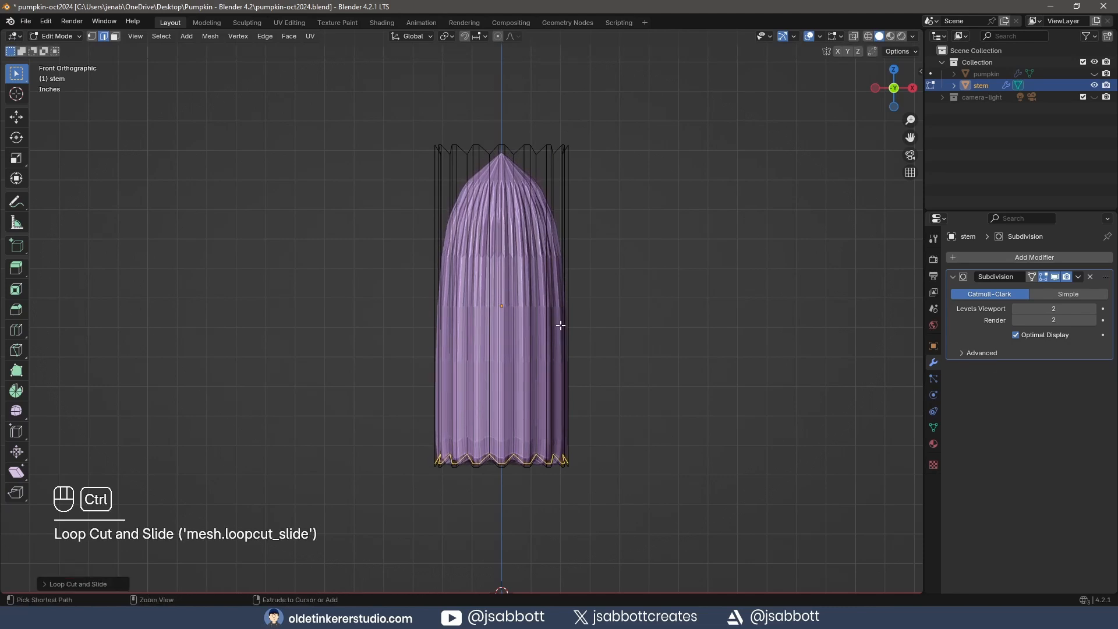
key(ctrl+r)
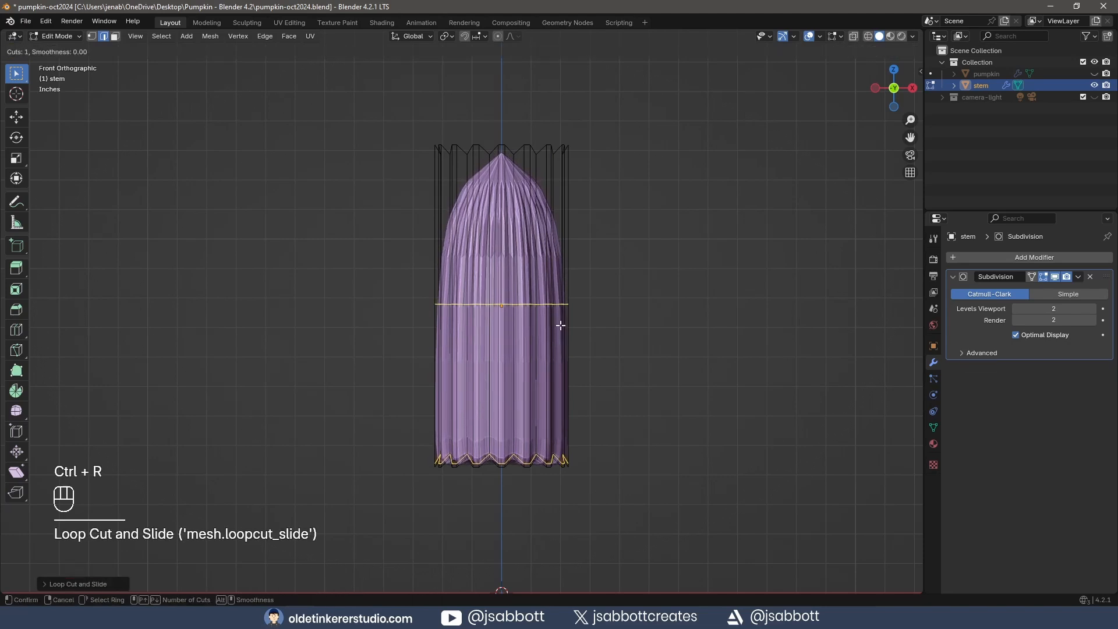
click(542, 299)
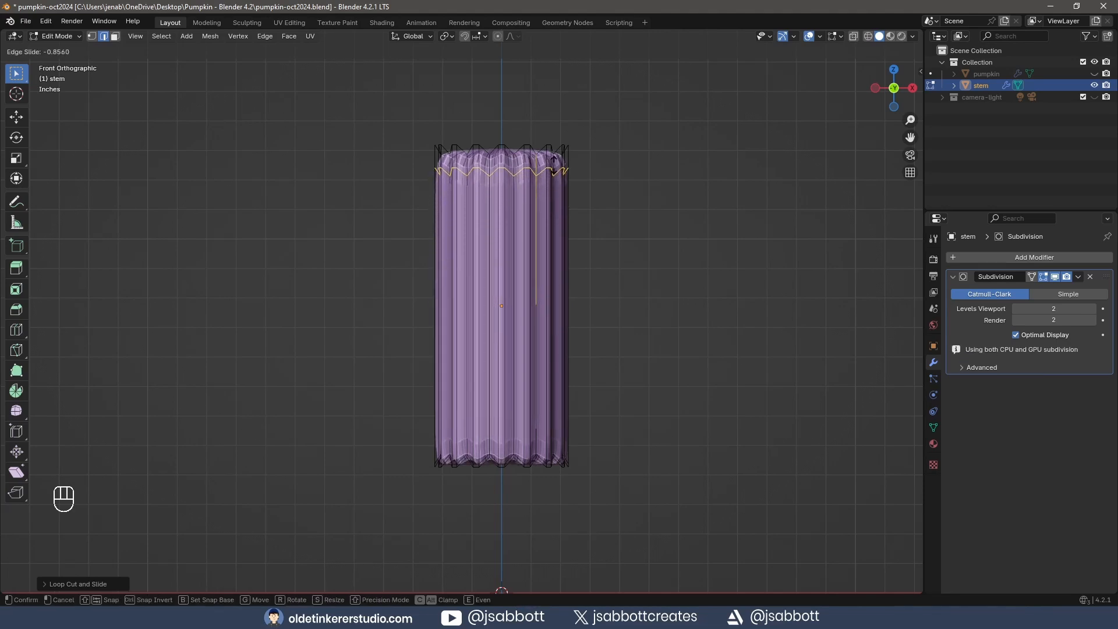
click(556, 145)
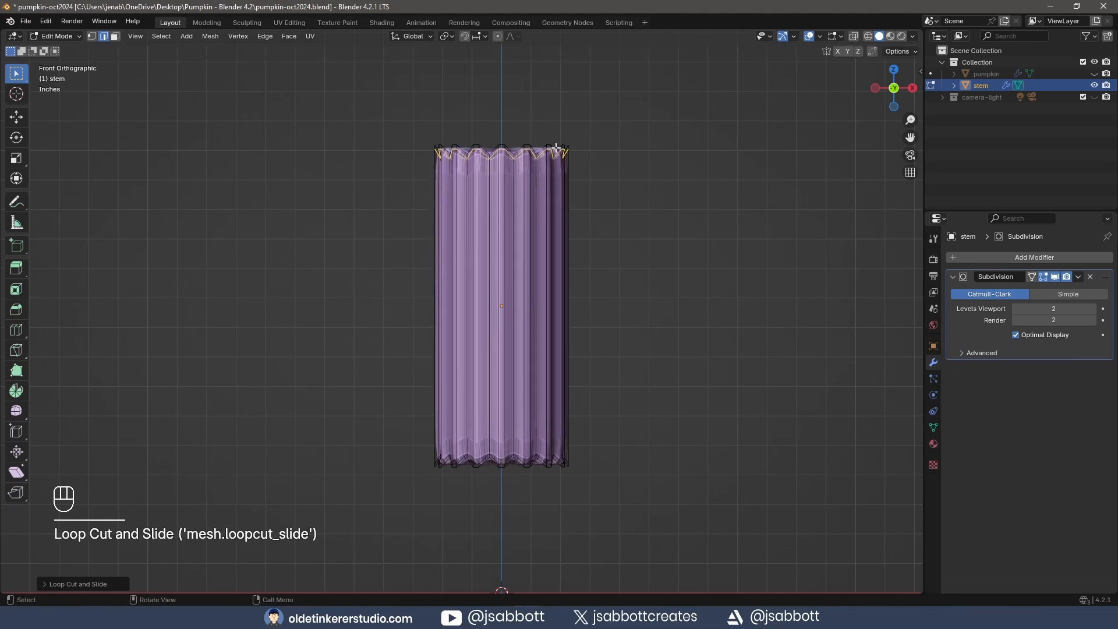
Turn off the Subdivision modifier's viewport display and inset the stem's top face by about 0.09 feet
click(1055, 276)
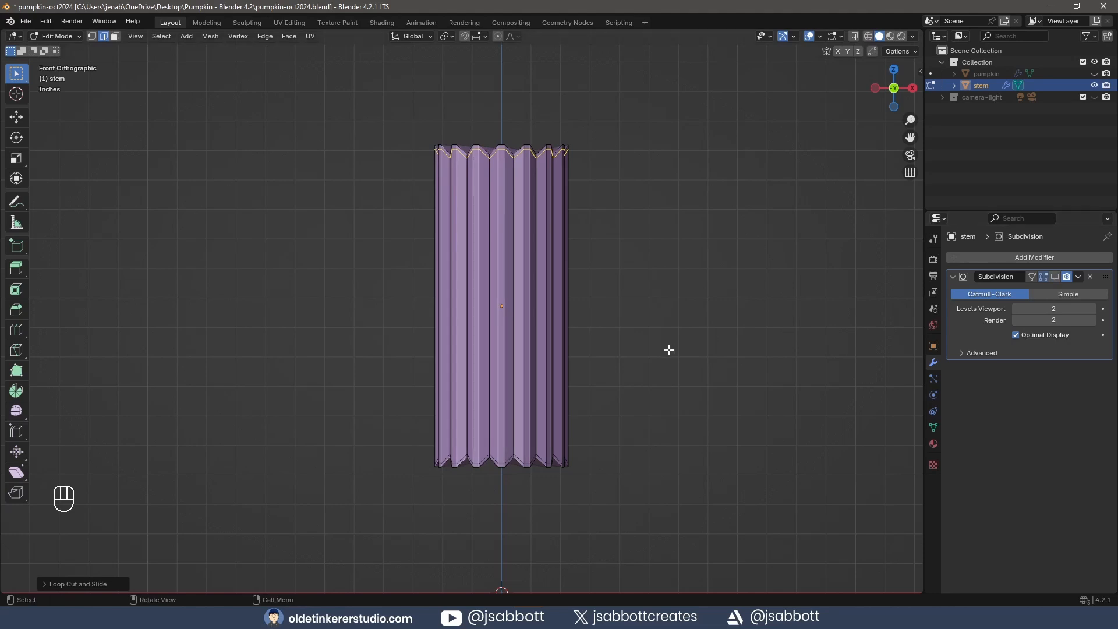
key(3)
middle_drag(644, 220, 644, 279)
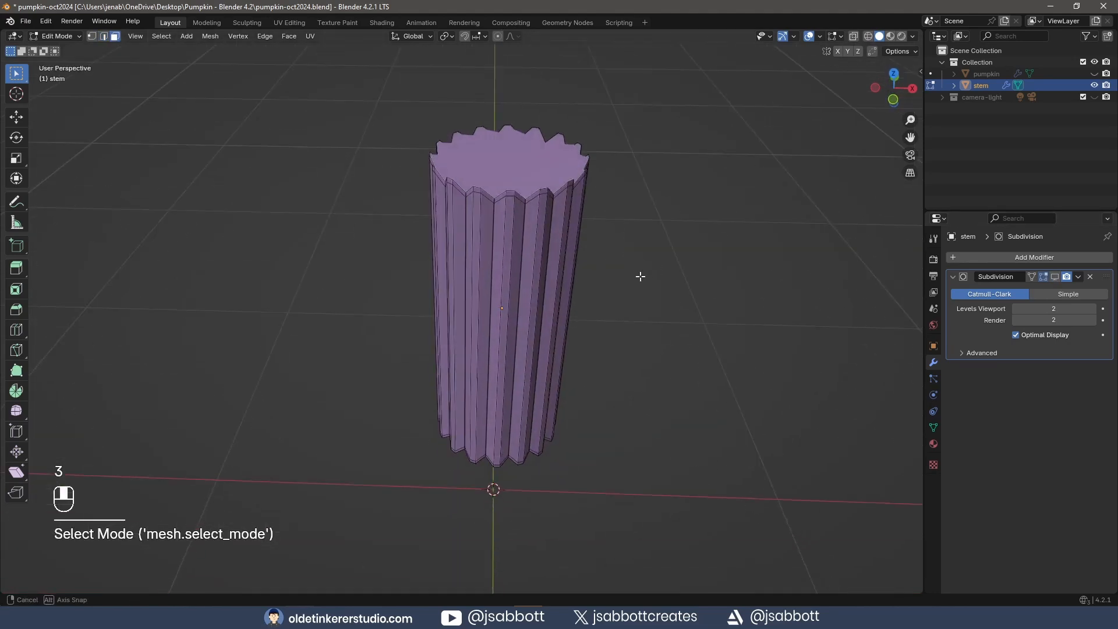
key(KP_7)
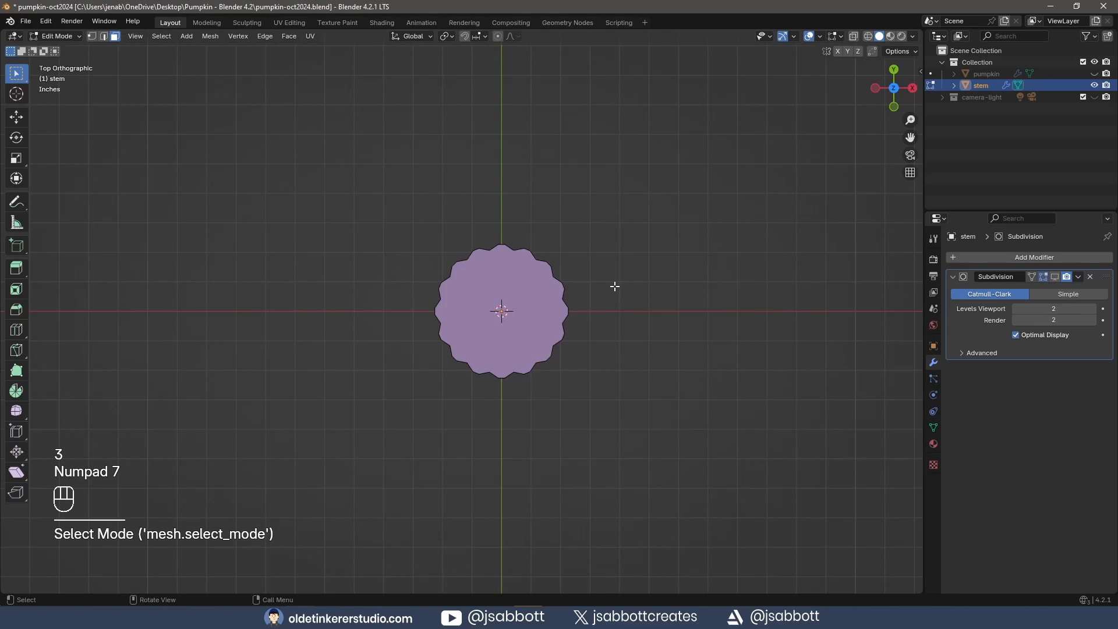
click(519, 295)
scroll(659, 240, up, 4)
key(i)
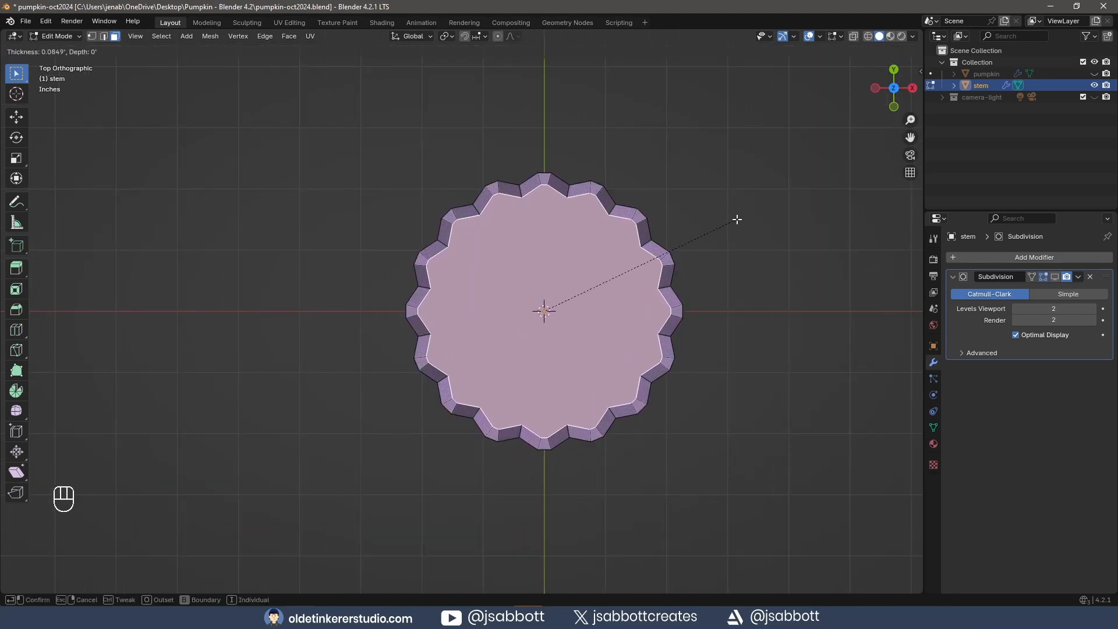
click(735, 222)
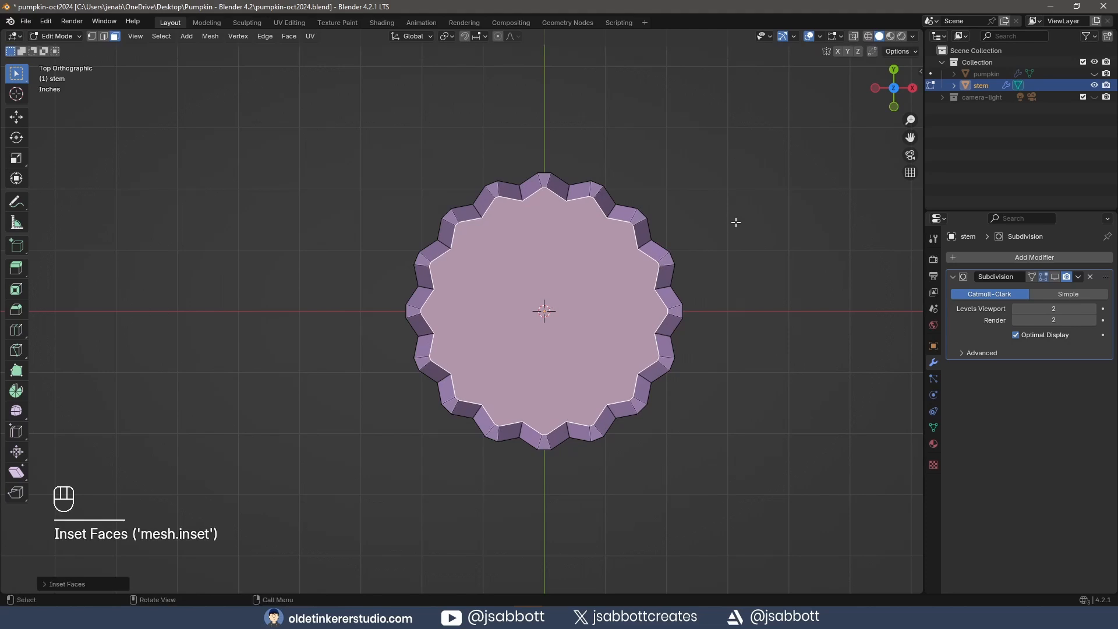
Delete the inset top face and close the open inner edge loop with Grid Fill
key(x)
click(728, 235)
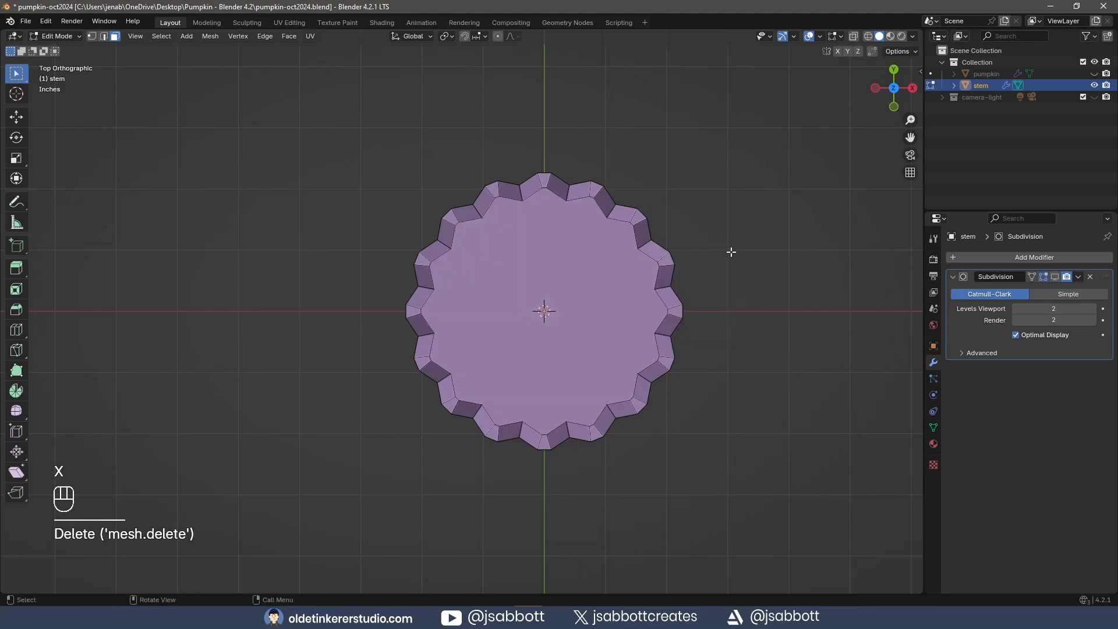
key(2)
alt+click(534, 194)
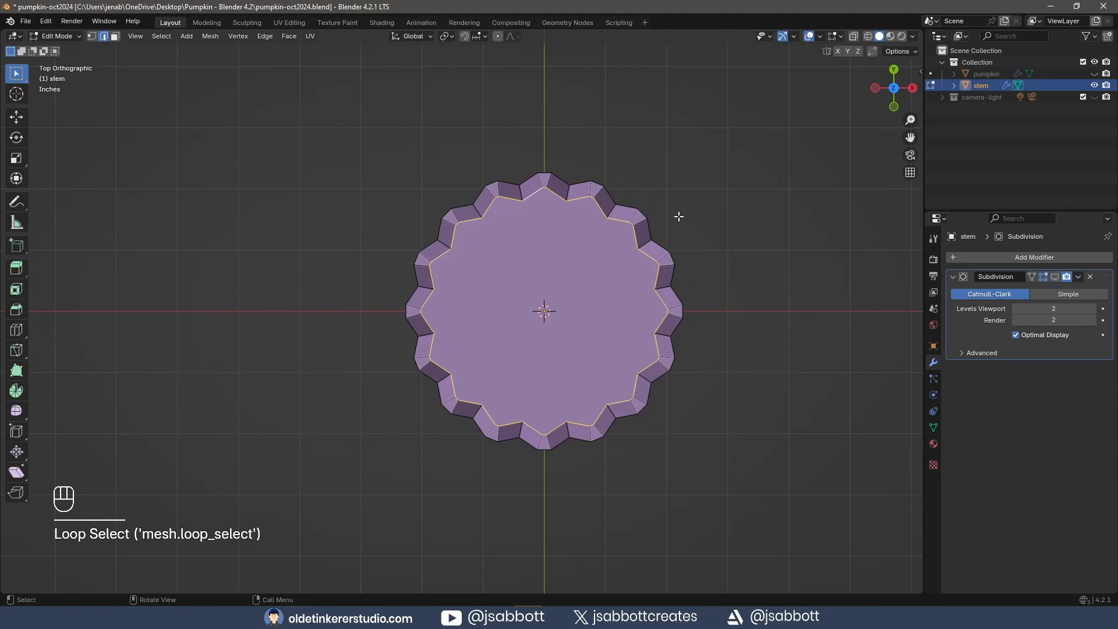
key(ctrl+f)
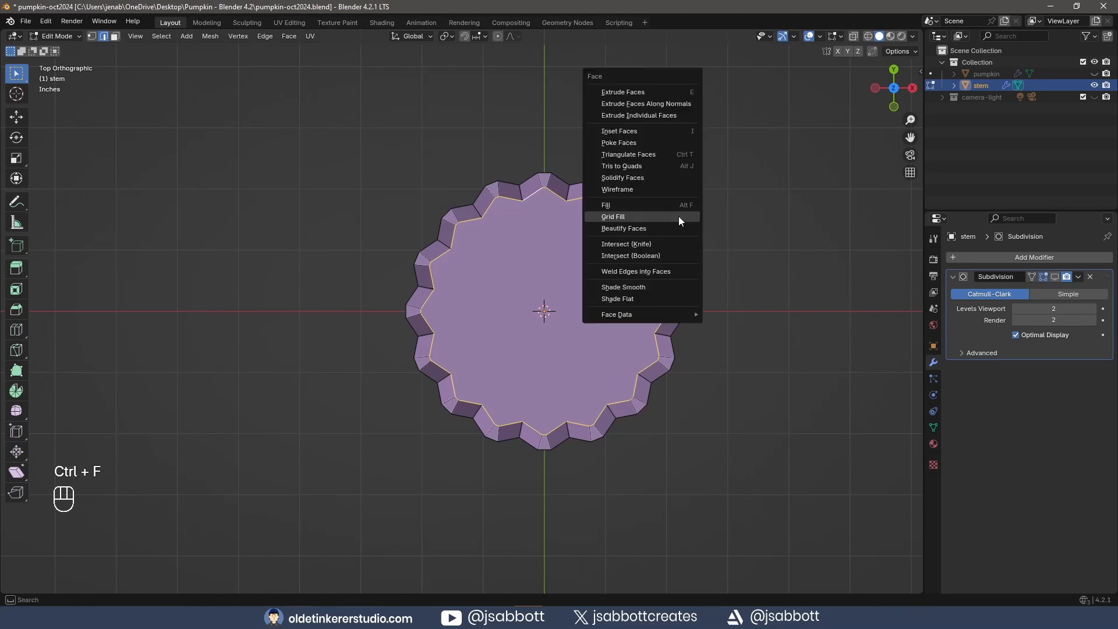
click(679, 216)
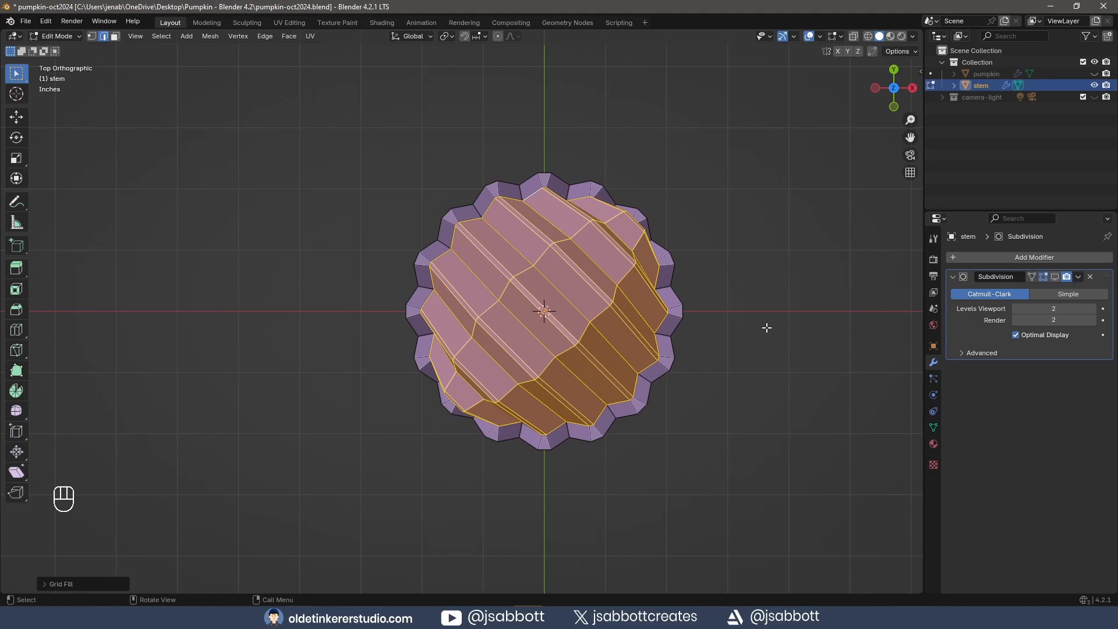
Flatten the grid-filled faces on the stem's top by scaling them to 0 along the Z axis
scroll(766, 328, up, 1)
middle_drag(776, 351, 780, 327)
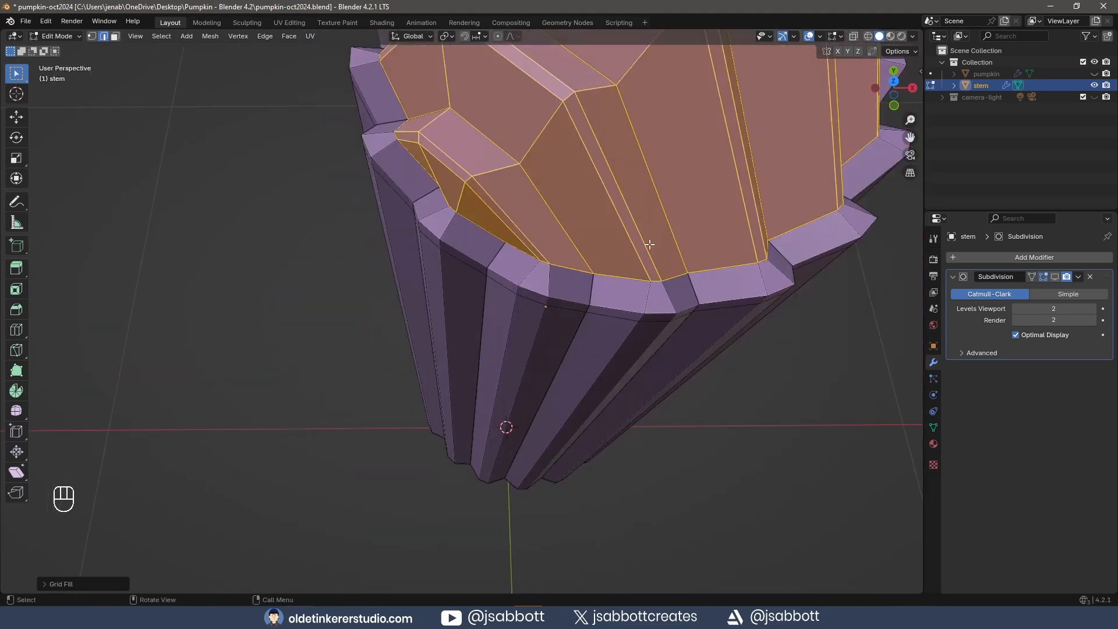
middle_drag(652, 229, 600, 232)
key(3)
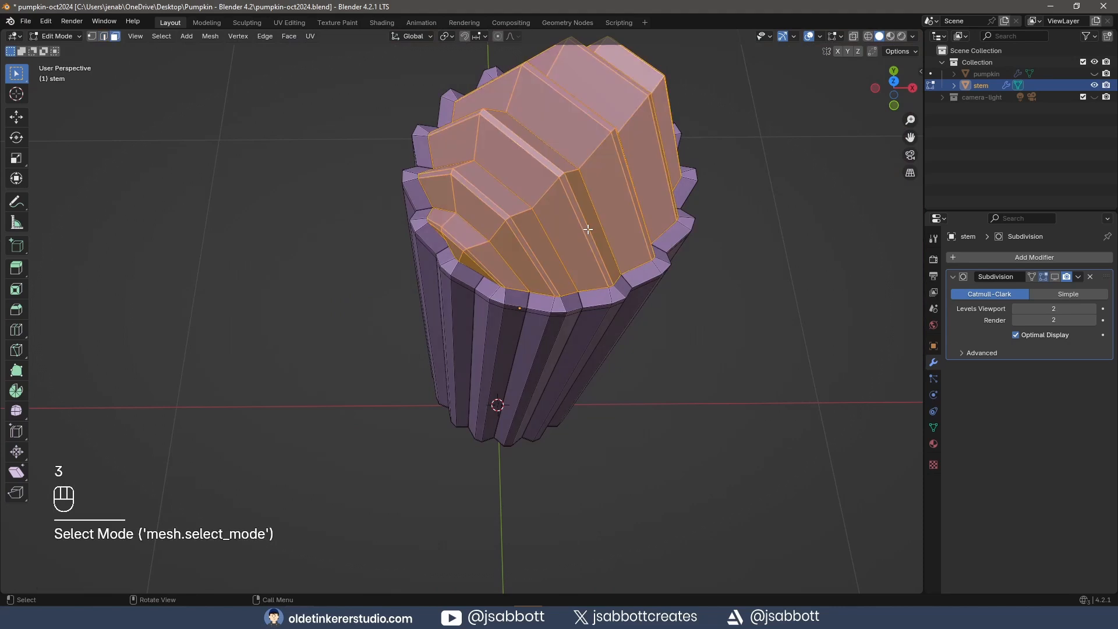
text(sz)
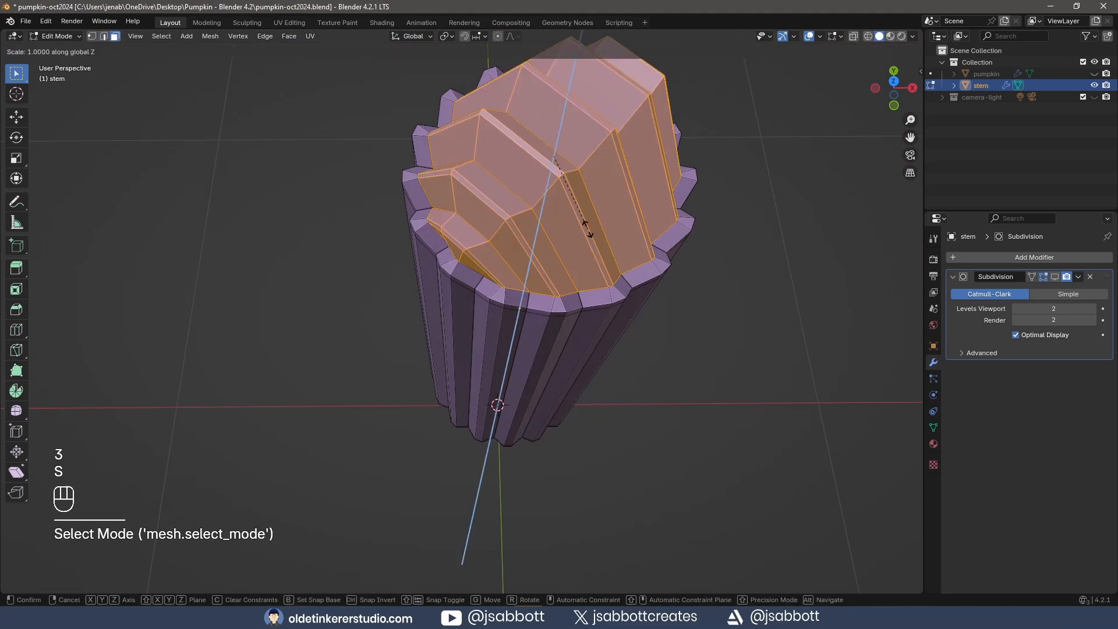
text(0)
key(Return)
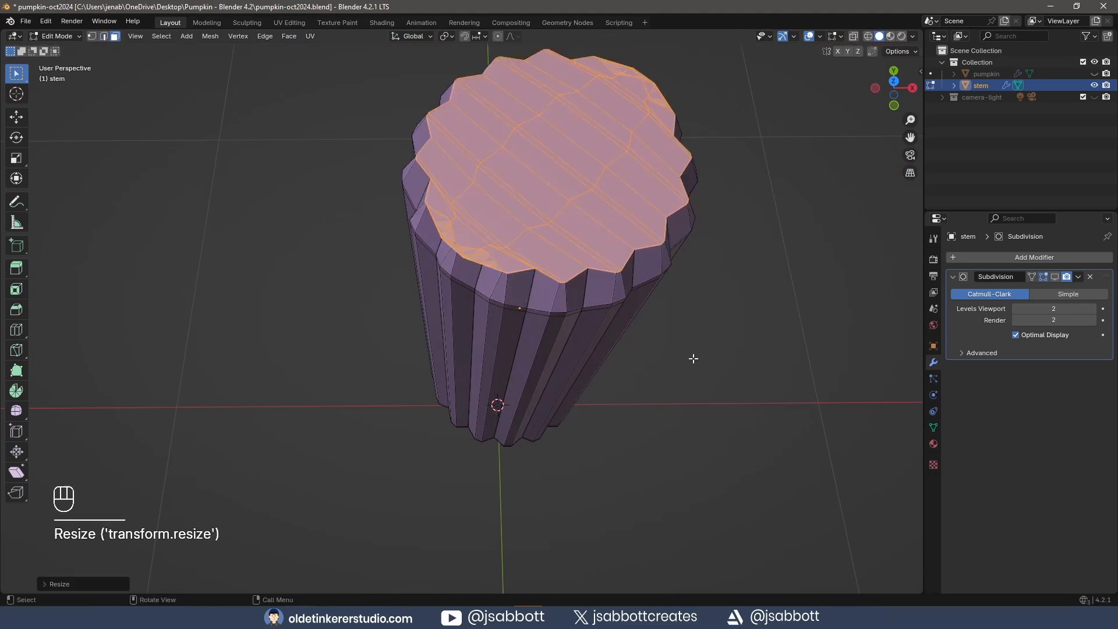
Symmetrize the whole stem mesh with direction +Z to -Z and turn the Subdivision modifier's viewport display back on
key(KP_1)
key(a)
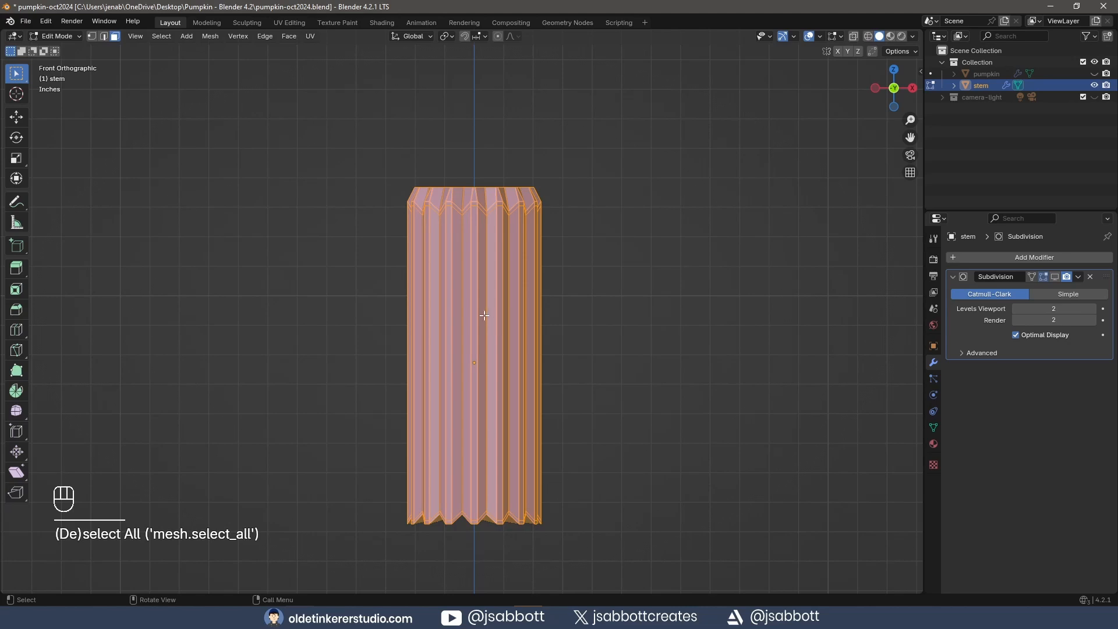
click(216, 36)
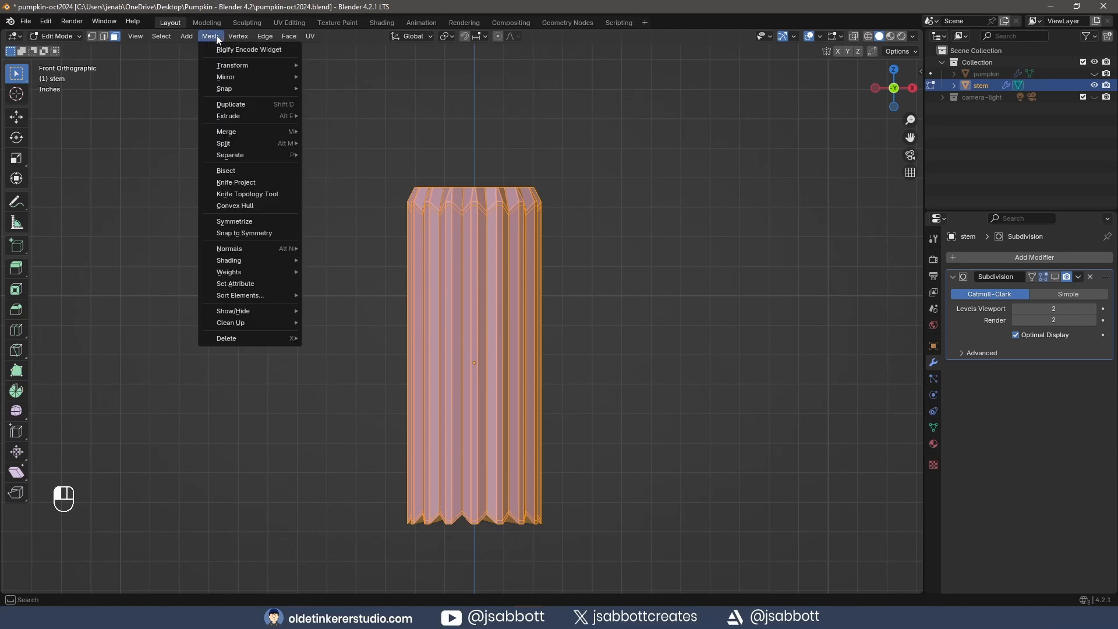
click(250, 222)
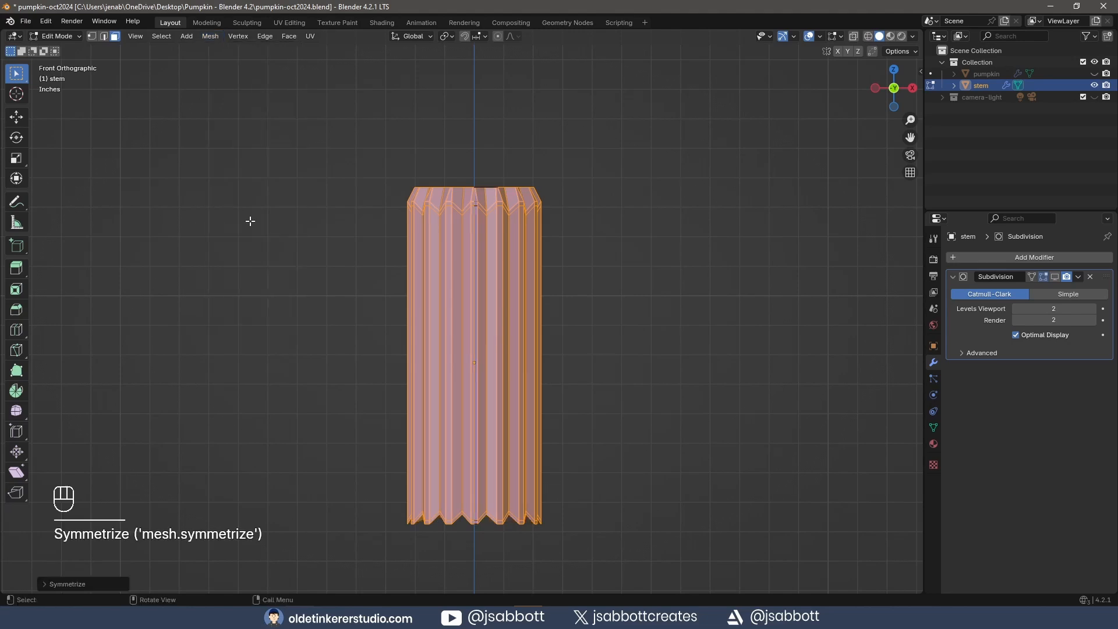
click(40, 583)
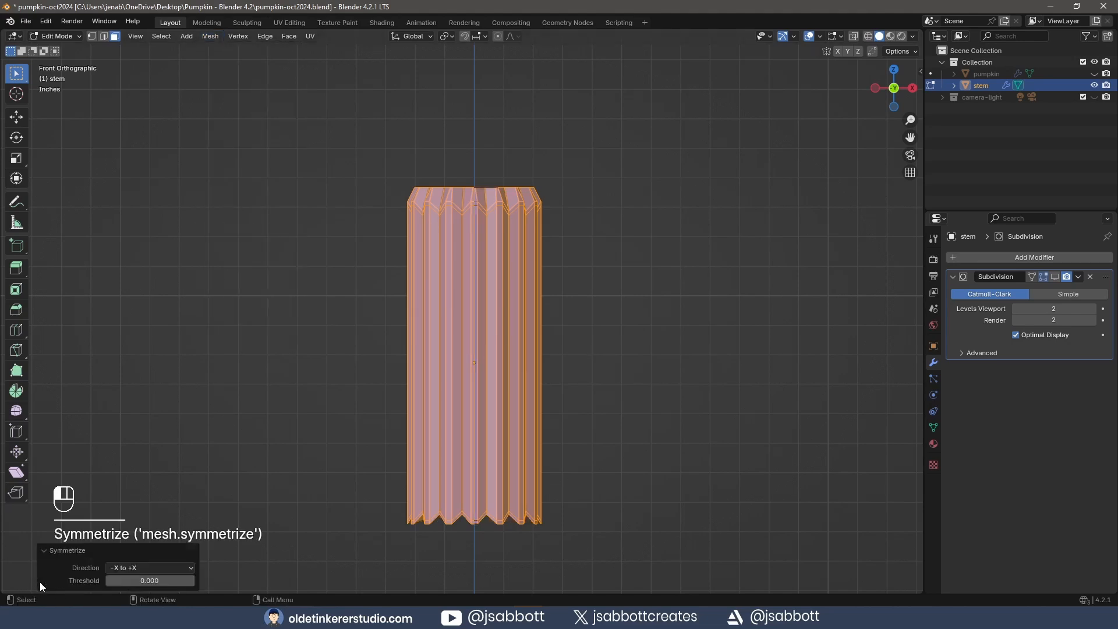
click(187, 569)
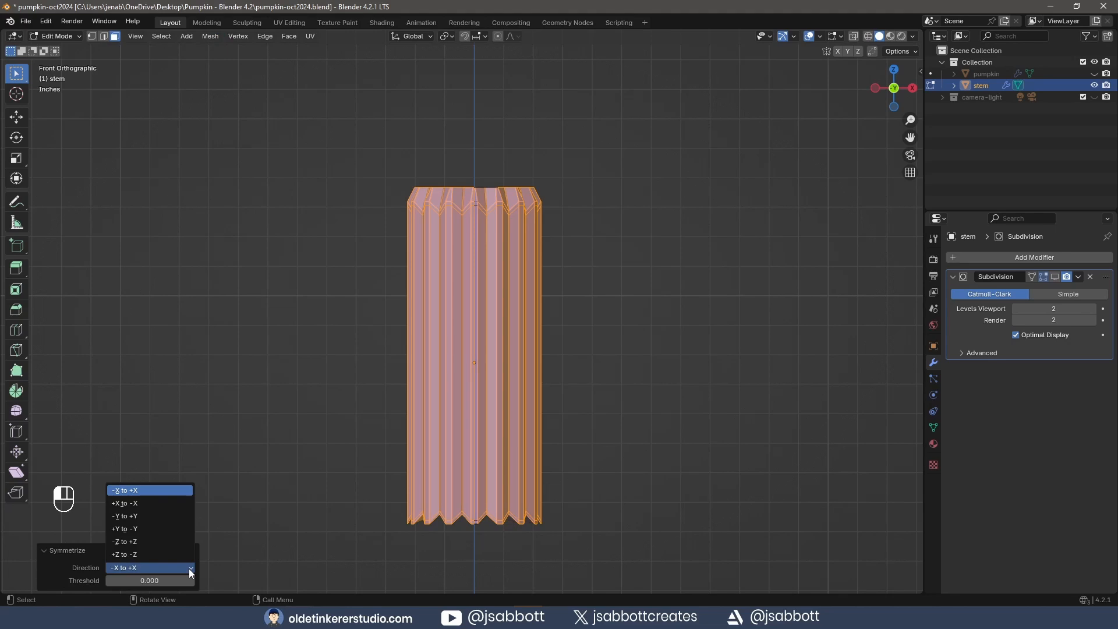
click(127, 554)
middle_drag(724, 362, 711, 371)
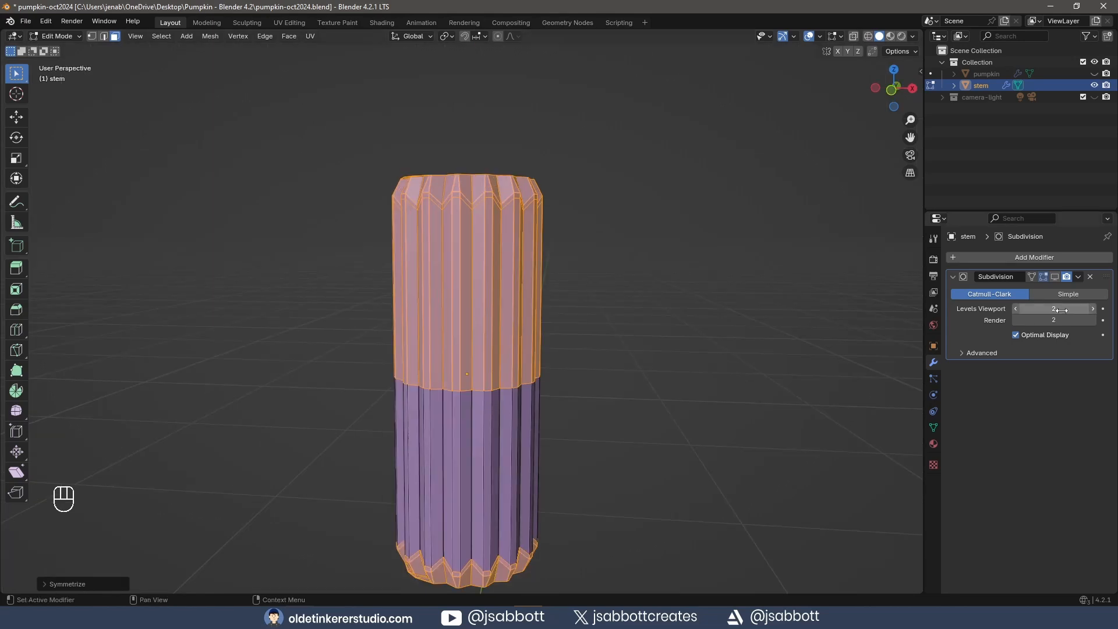
click(1055, 276)
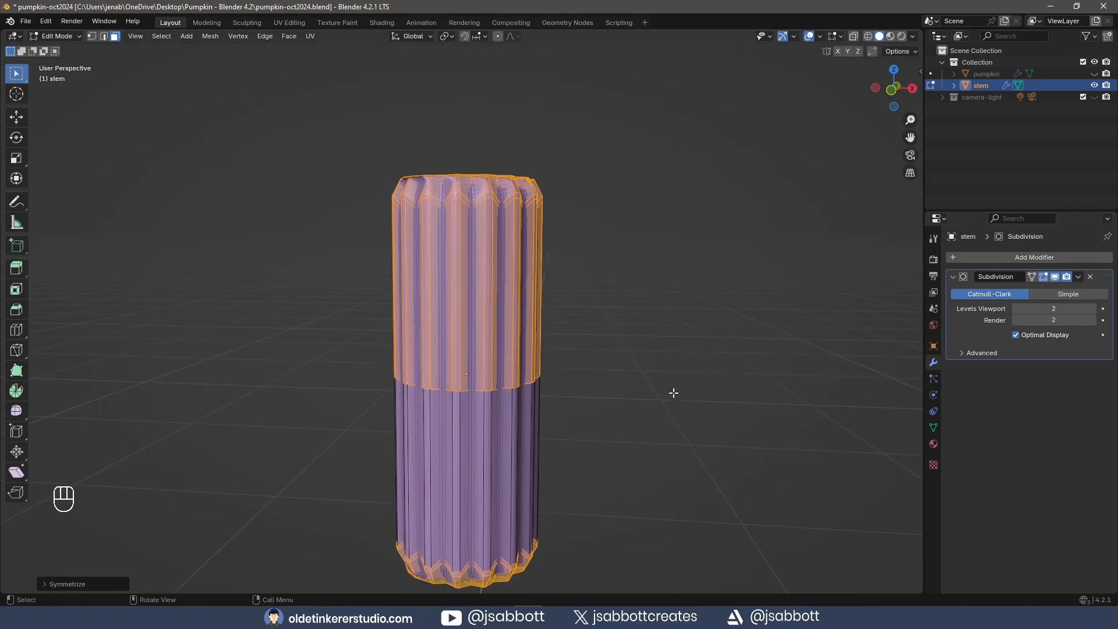
Add seven evenly spaced horizontal loop cuts to the upper half of the stem
key(KP_1)
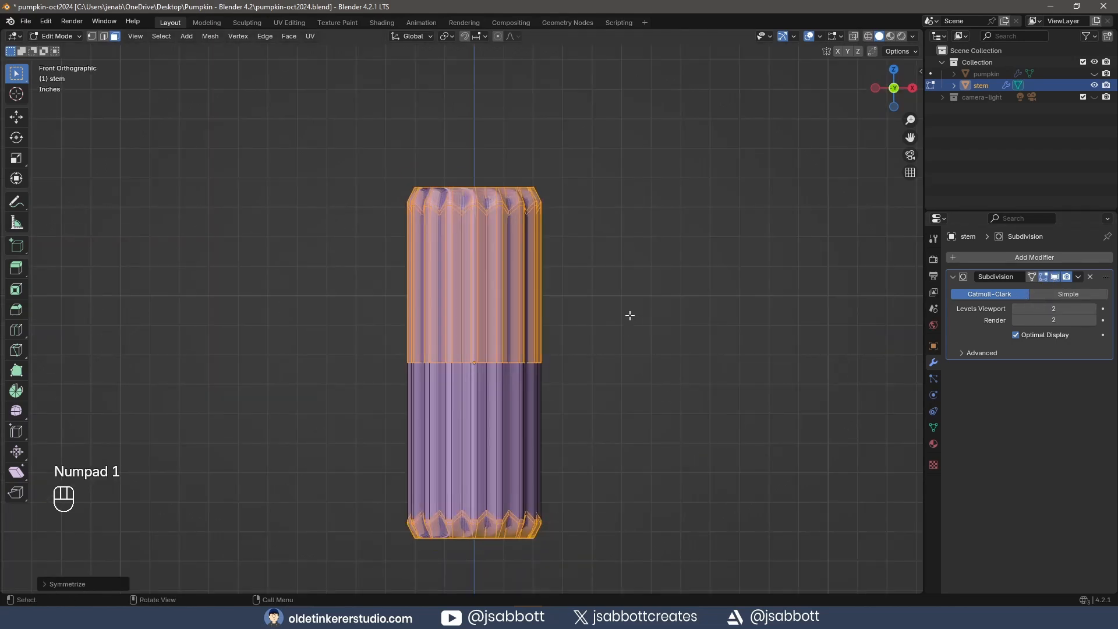
key(2)
click(604, 299)
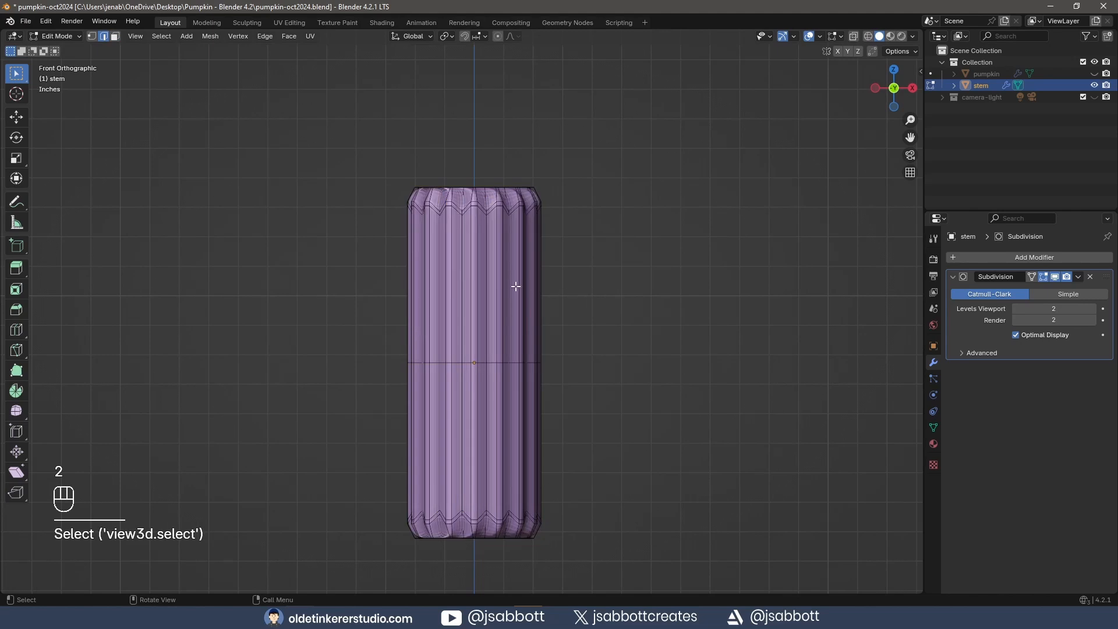
key(ctrl+r)
scroll(516, 287, up, 4)
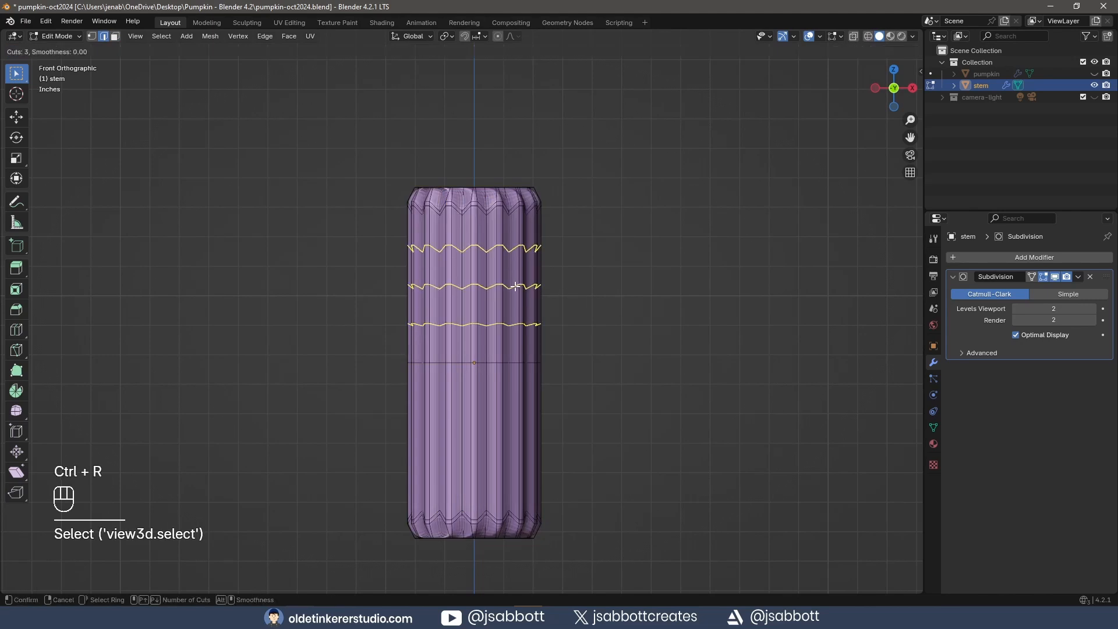
scroll(515, 285, up, 2)
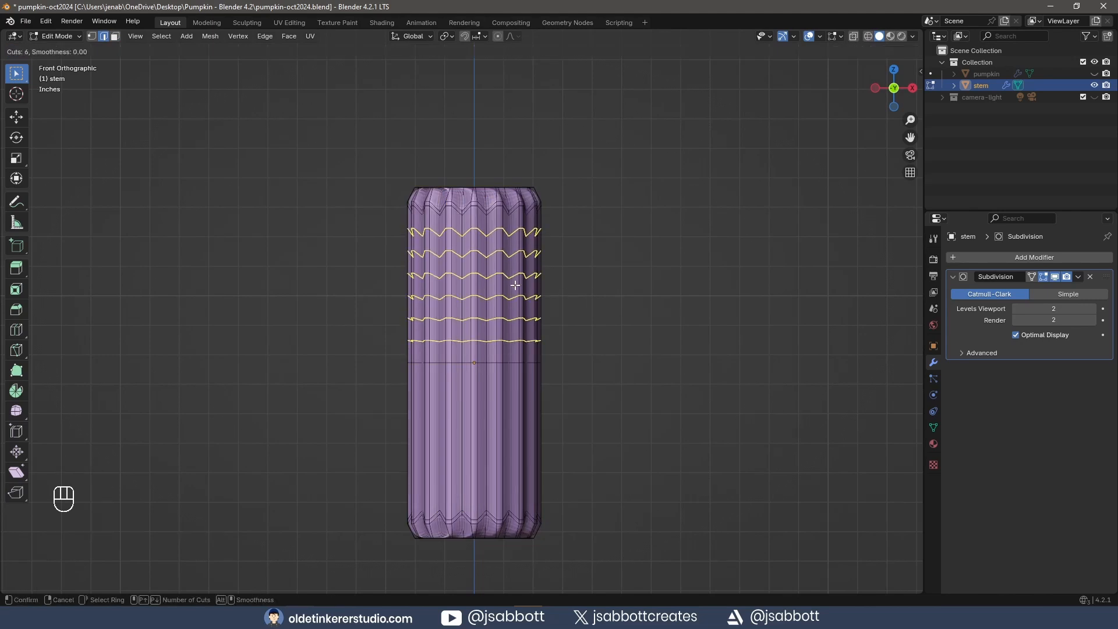
click(515, 285)
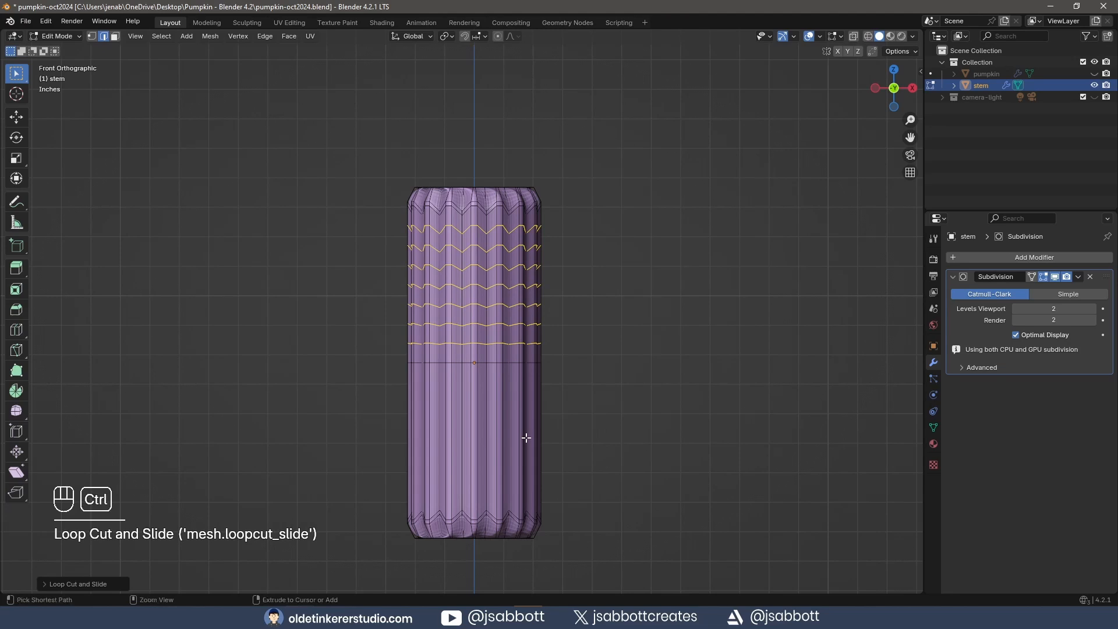
Add seven evenly spaced horizontal loop cuts to the lower half of the stem
key(ctrl+r)
scroll(526, 438, up, 2)
scroll(526, 438, up, 4)
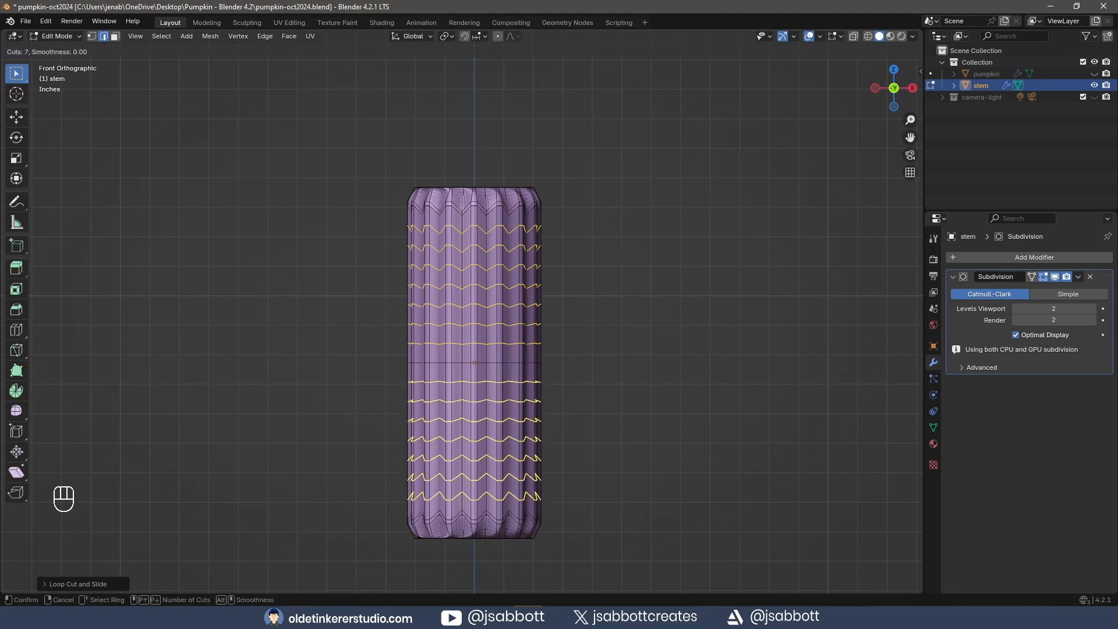
click(525, 438)
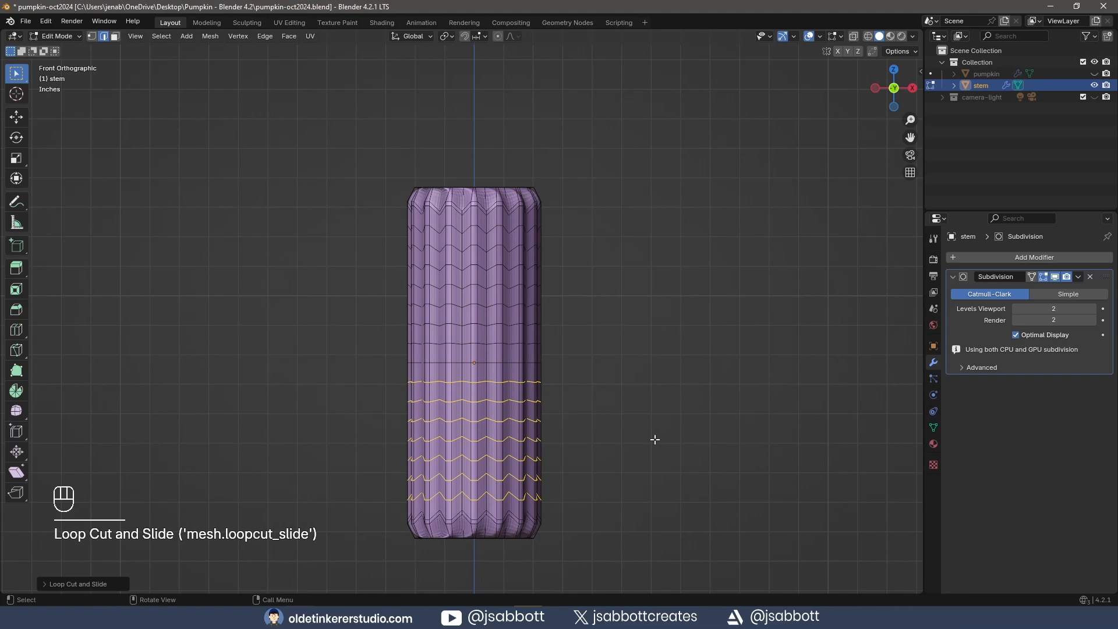
Shade the stem smooth in Object Mode and switch to Sculpt Mode with the brush names shown
key(Tab)
right_click(470, 331)
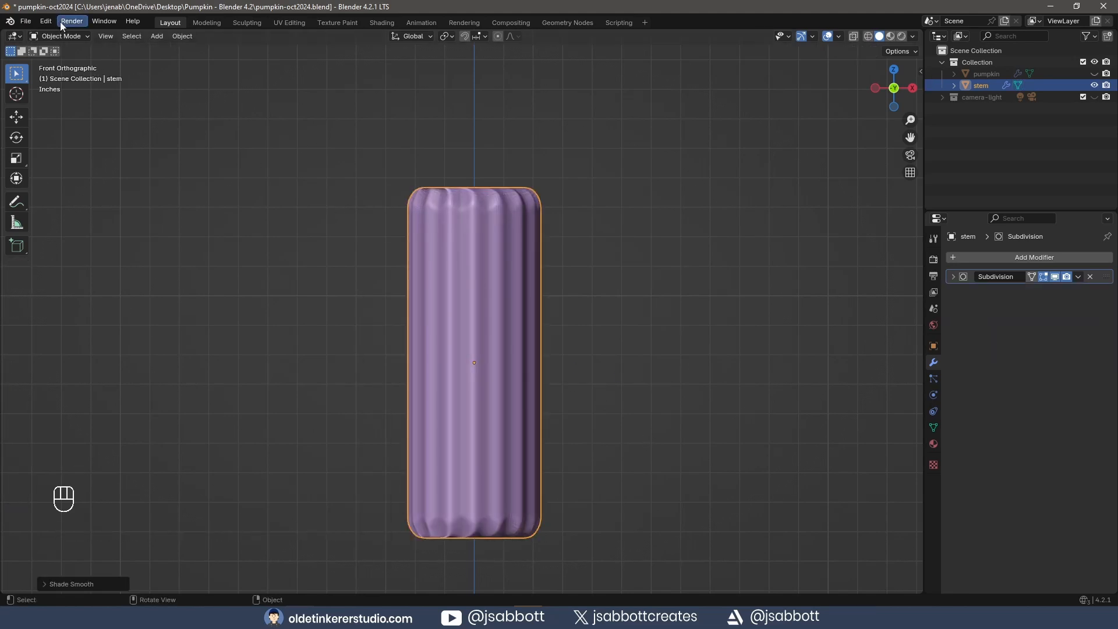
click(62, 37)
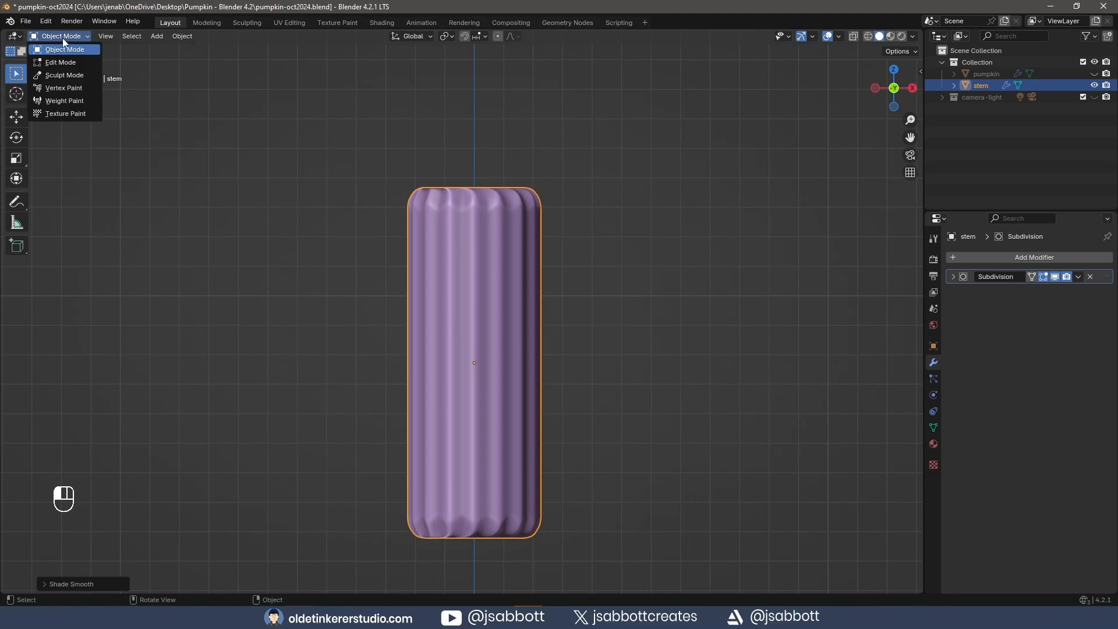
click(63, 76)
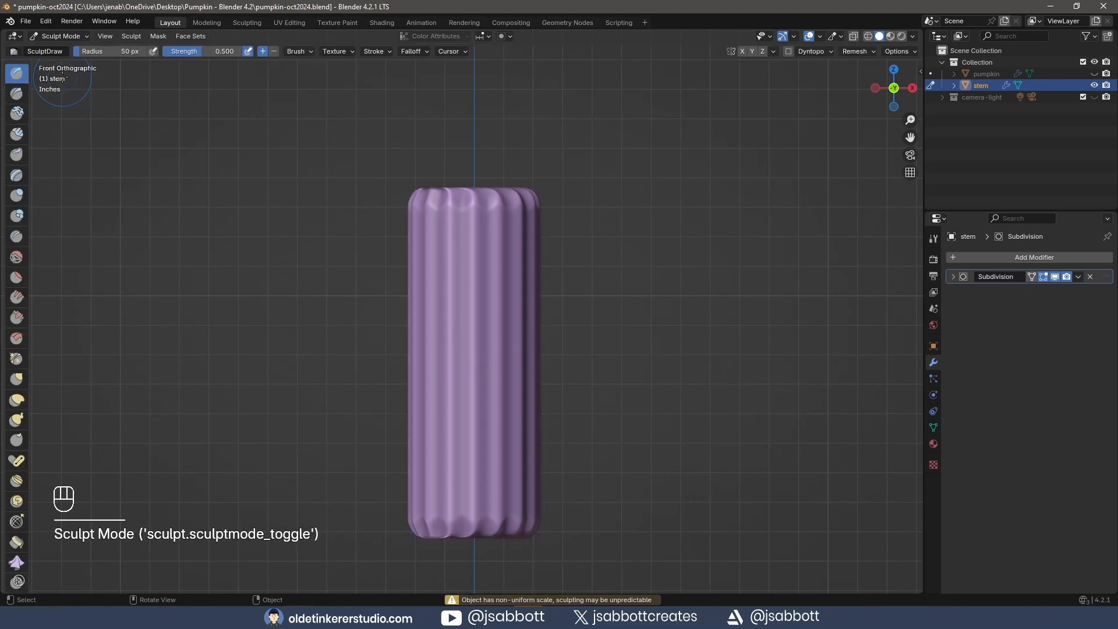
drag(28, 295, 96, 296)
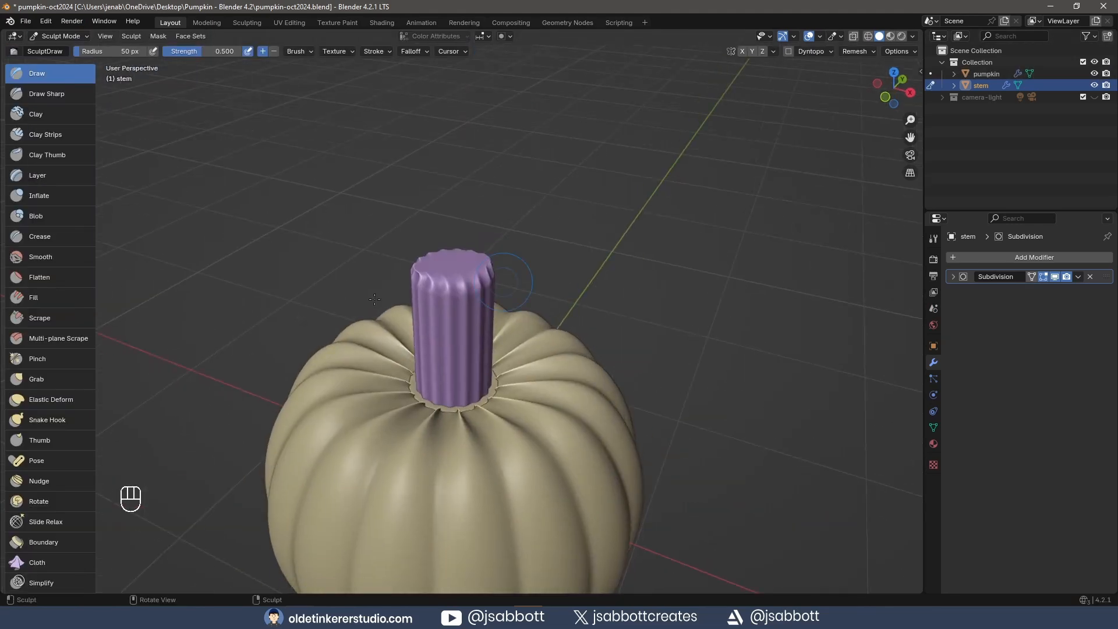
Pull the stem's upper end and rim into an irregular shape with the Grab brush from several sides
key(g)
click(933, 239)
drag(466, 303, 460, 274)
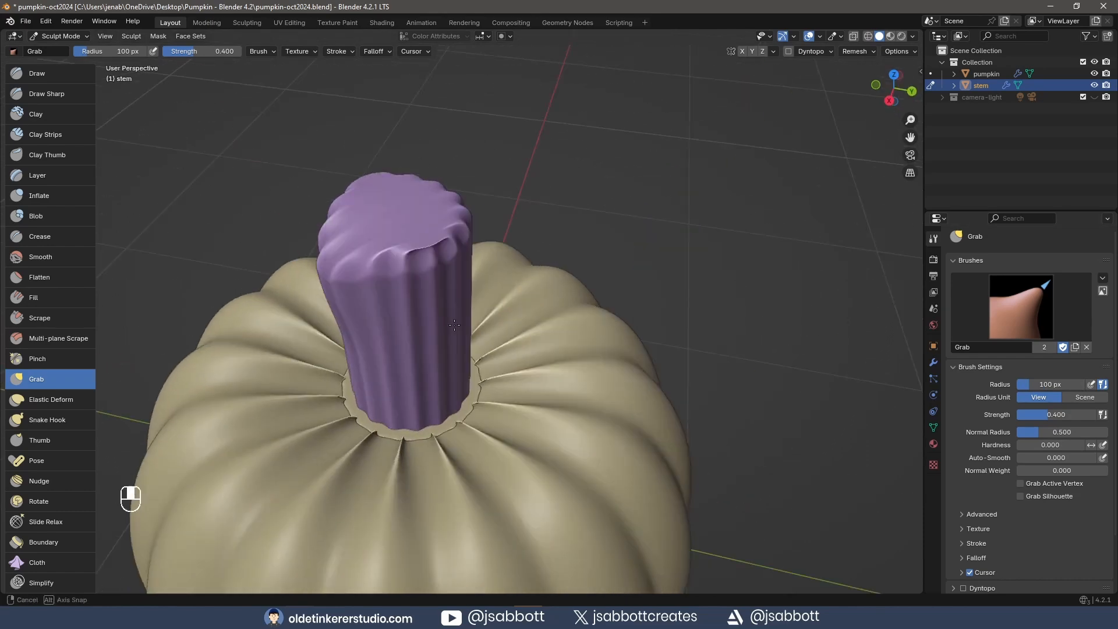
mouse_move(455, 324)
middle_down()
mouse_move(425, 226)
mouse_move(516, 314)
middle_up()
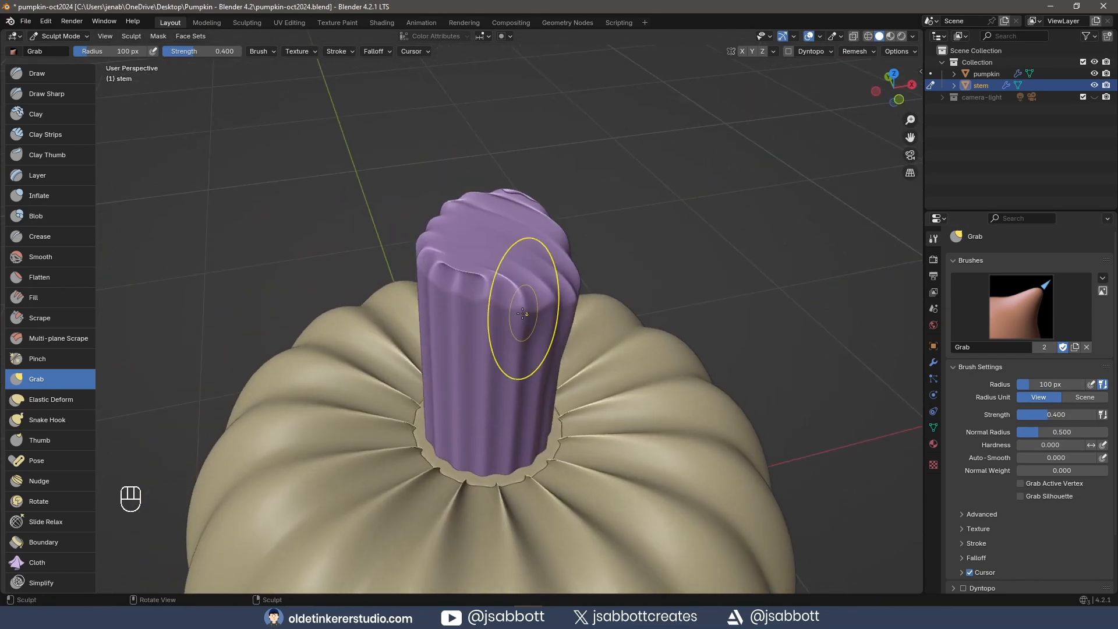
drag(562, 294, 534, 304)
middle_drag(429, 303, 495, 245)
drag(512, 213, 513, 265)
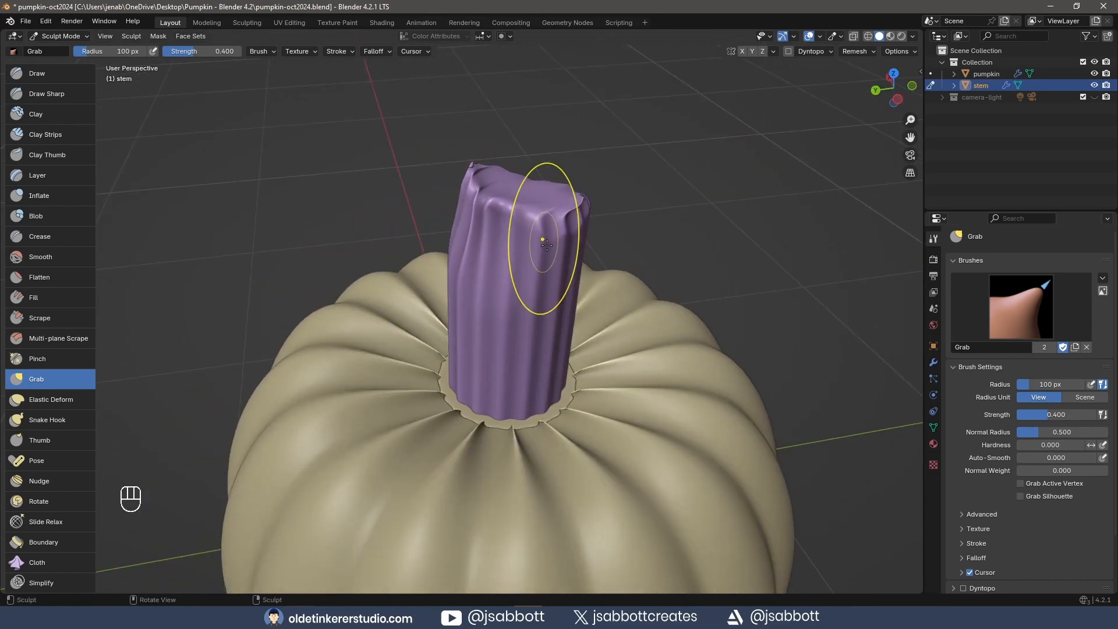
mouse_move(544, 239)
middle_down()
mouse_move(411, 253)
mouse_move(406, 222)
middle_up()
Raise the Grab brush strength to 0.616 and continue deforming the stem into a natural, uneven shape
drag(1051, 415, 1068, 415)
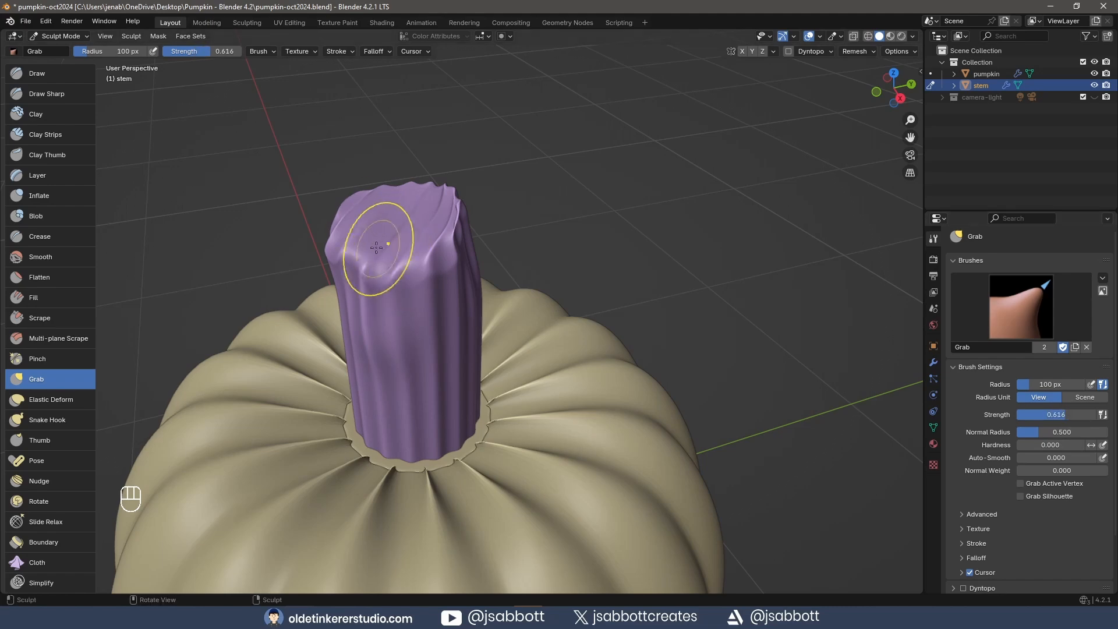
mouse_move(391, 425)
middle_down()
mouse_move(420, 324)
mouse_move(500, 274)
mouse_move(464, 233)
mouse_move(496, 309)
mouse_move(454, 334)
mouse_move(370, 287)
middle_up()
middle_drag(449, 412, 486, 250)
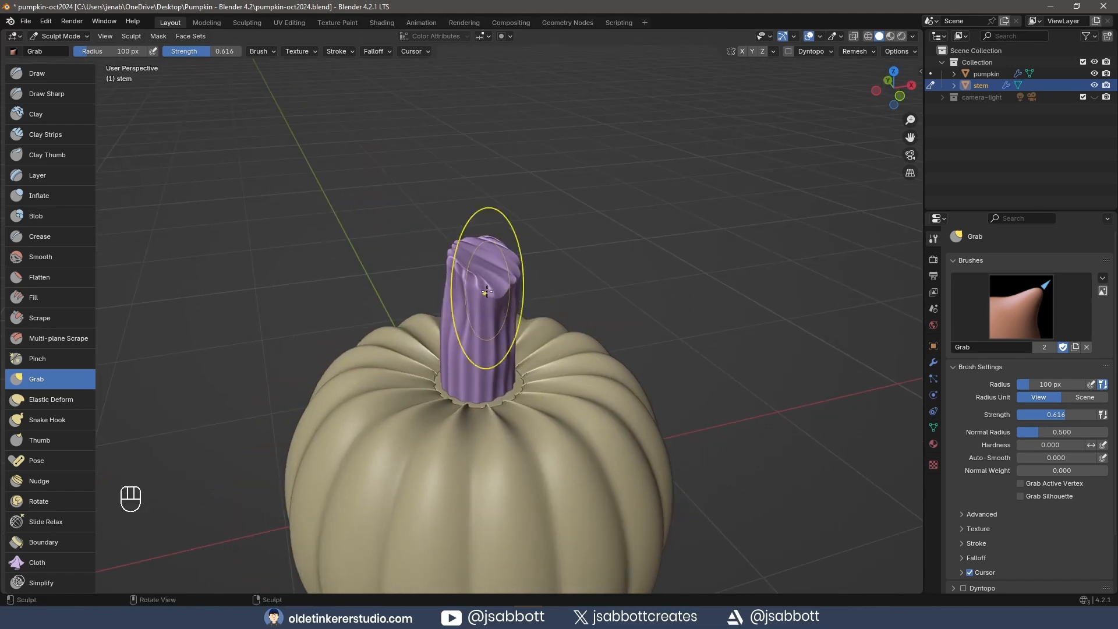
middle_drag(469, 306, 524, 262)
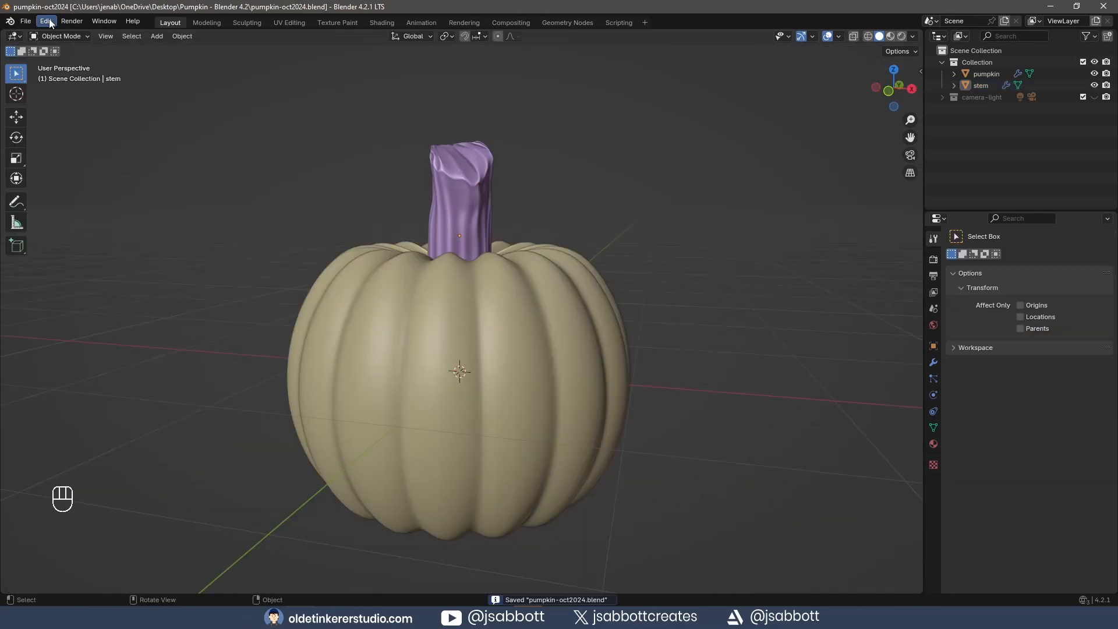
Search the add-ons in the Preferences for "node" to check whether Node Wrangler is enabled
click(47, 22)
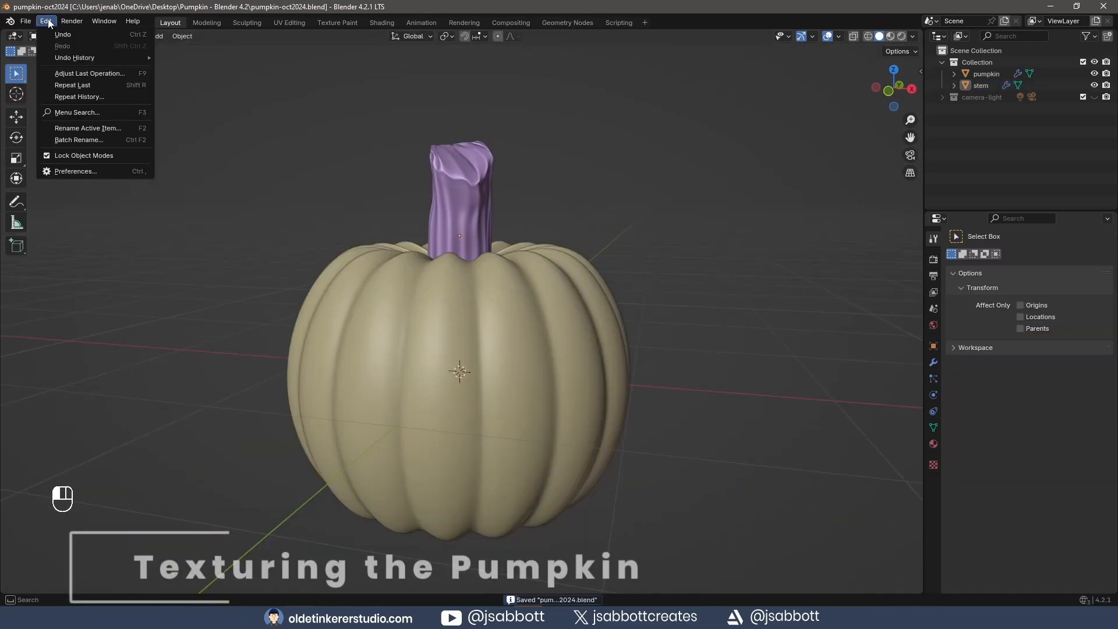
click(81, 173)
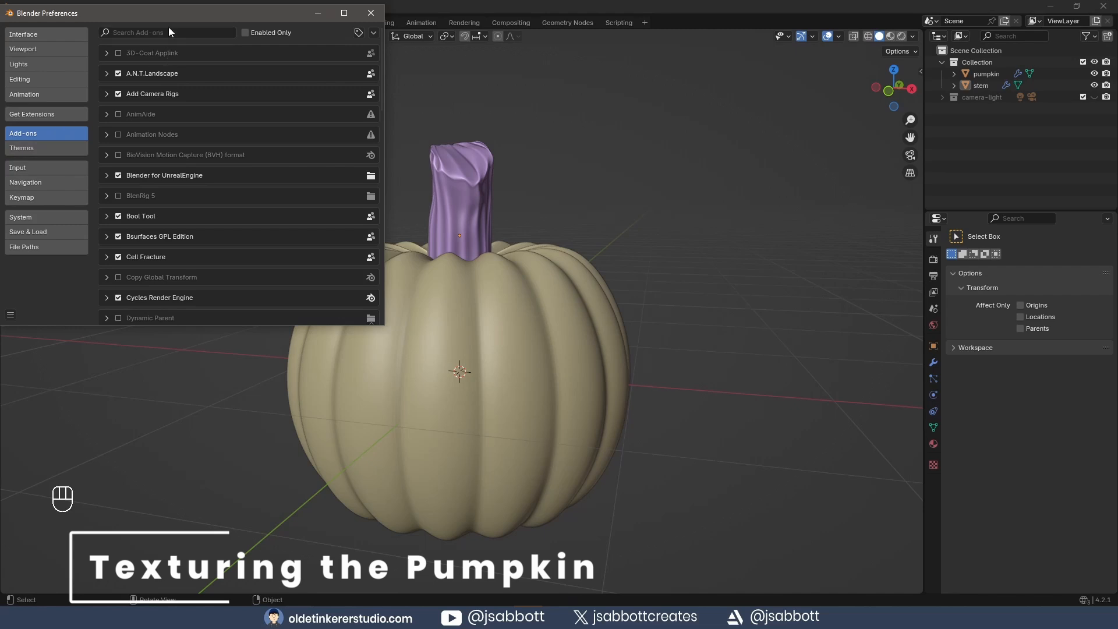
click(169, 30)
text(node)
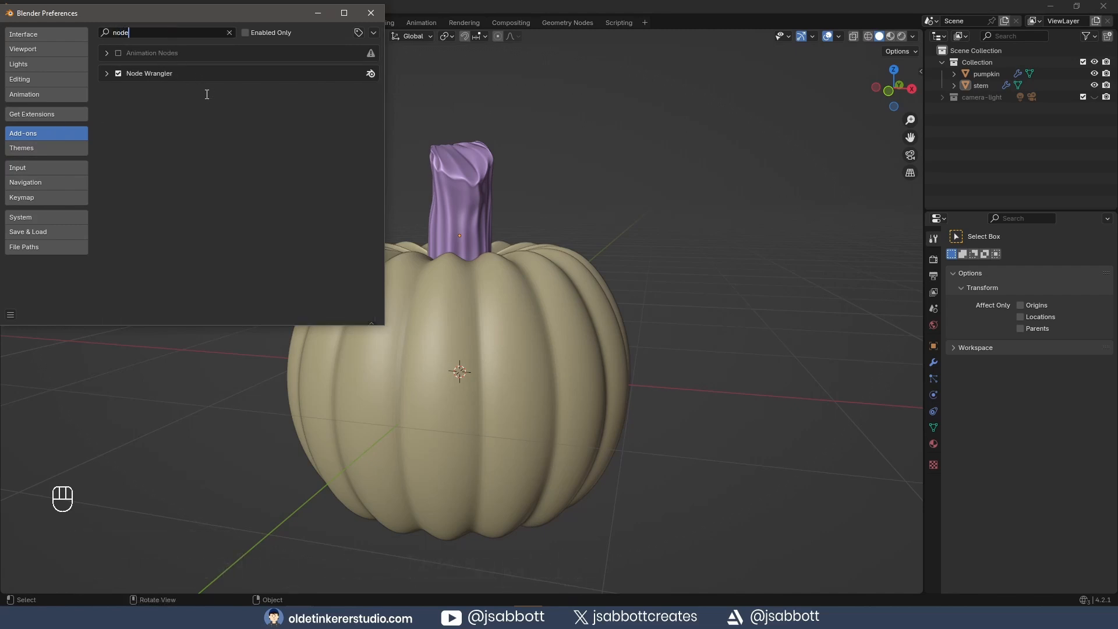
click(371, 13)
Switch the viewport to Rendered shading and set the render engine to Cycles
key(z)
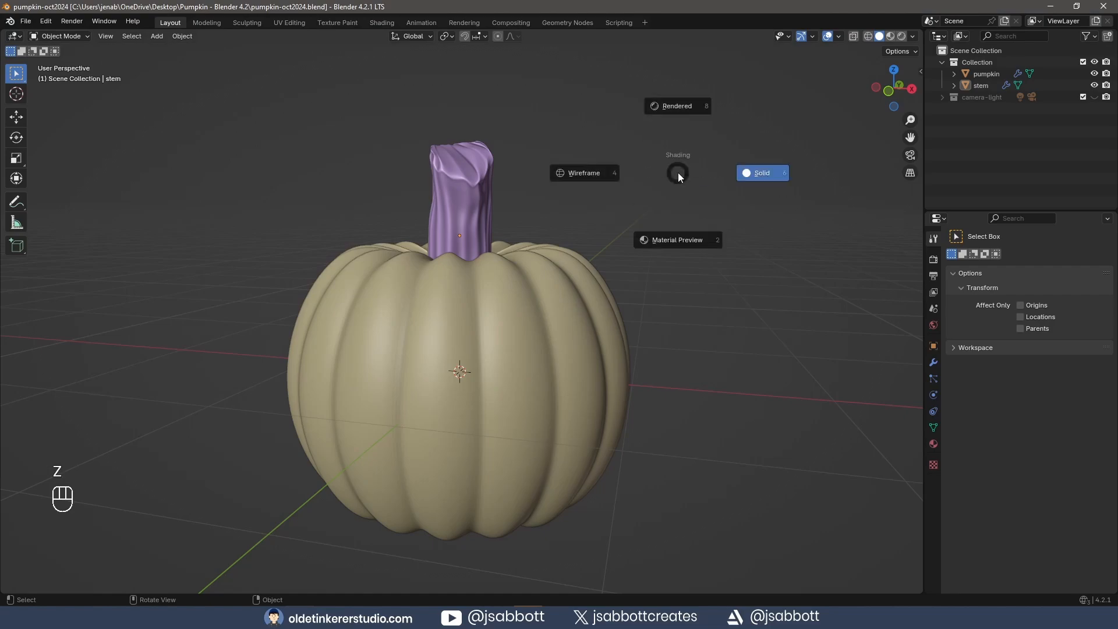
click(679, 106)
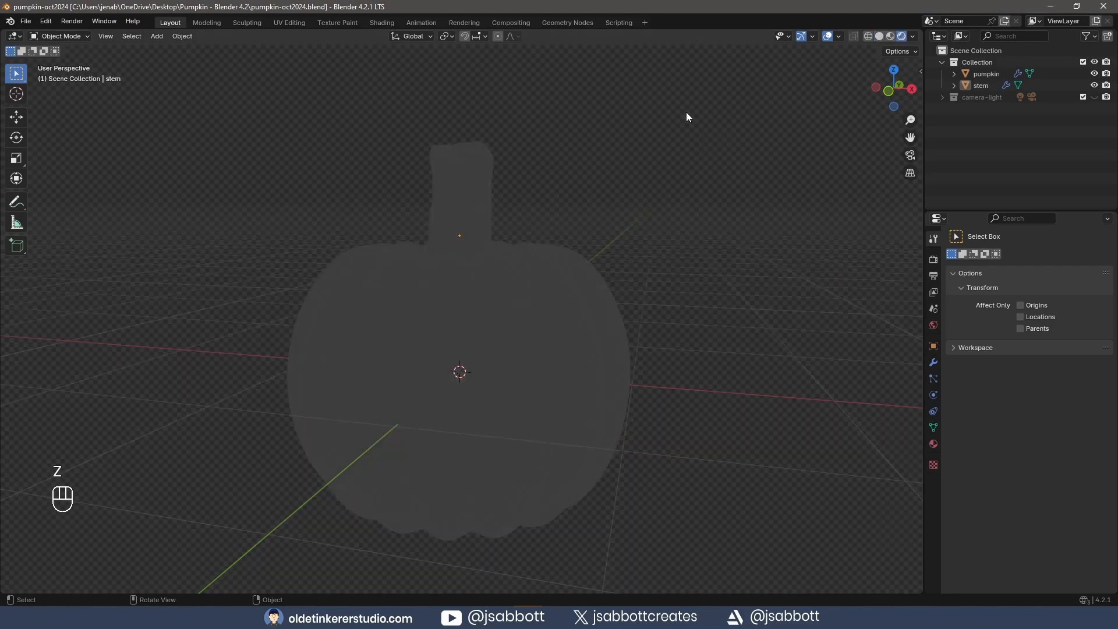
click(933, 259)
click(1035, 258)
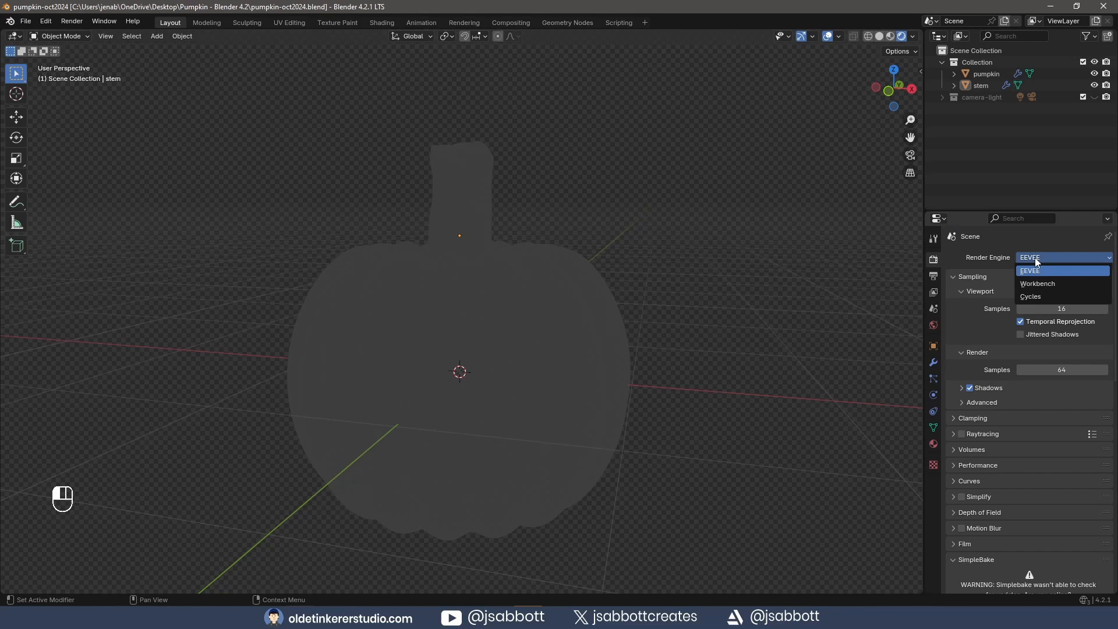
click(1044, 297)
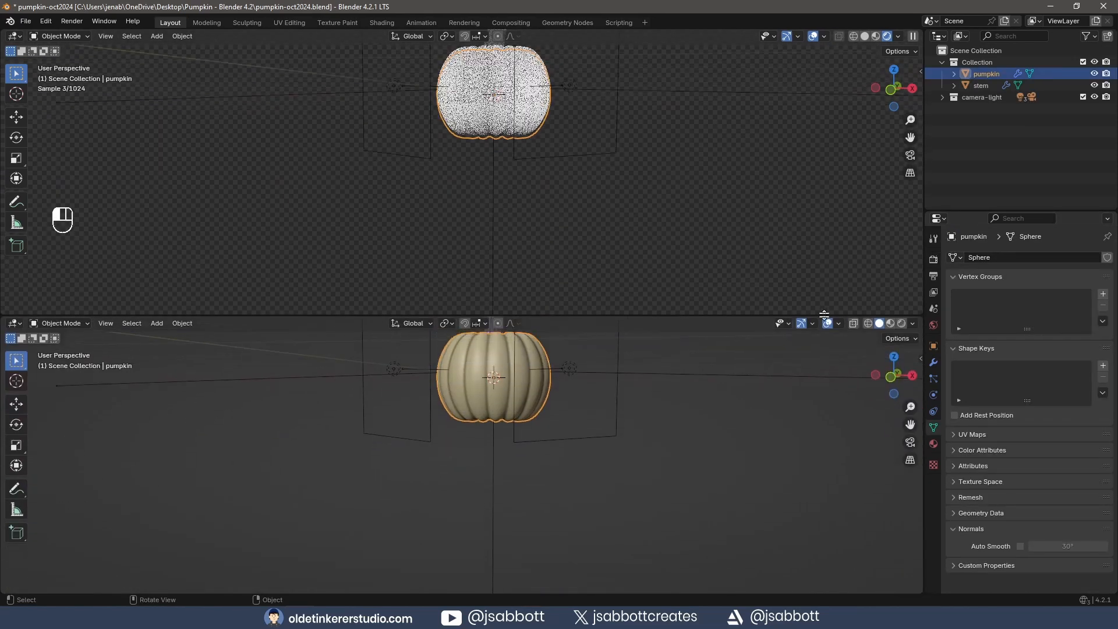
Frame the pumpkin in the upper viewport and turn the lower one into a Shader Editor without its sidebar
shift+middle_drag(651, 140, 651, 212)
click(14, 323)
click(43, 428)
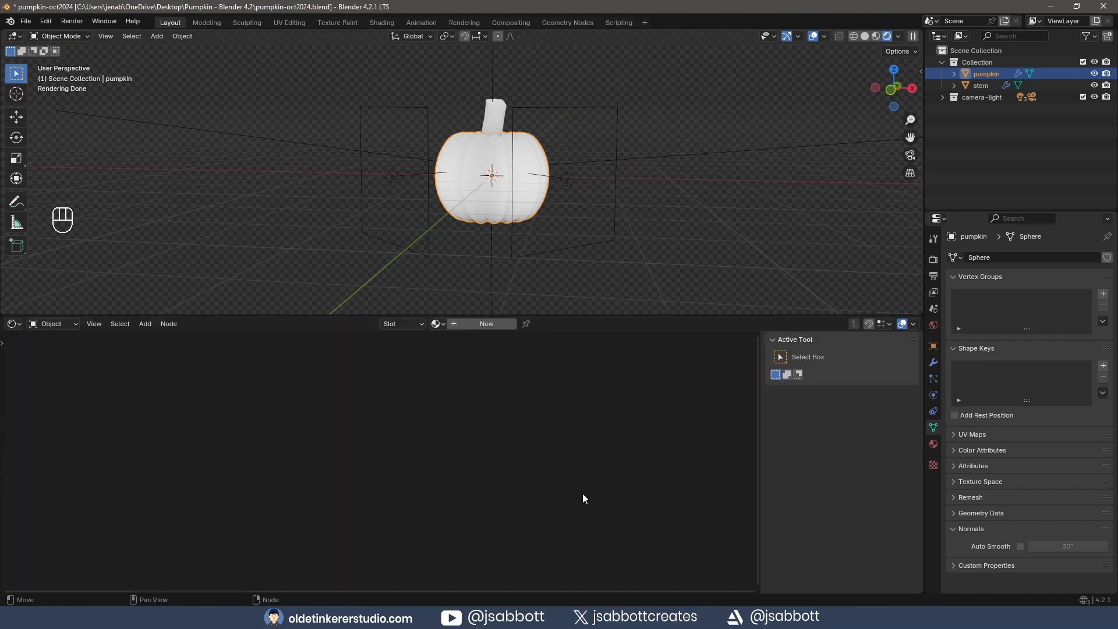
key(n)
Give the pumpkin object a material named "pumpkin"
double_click(466, 324)
text(pumpkin)
key(Return)
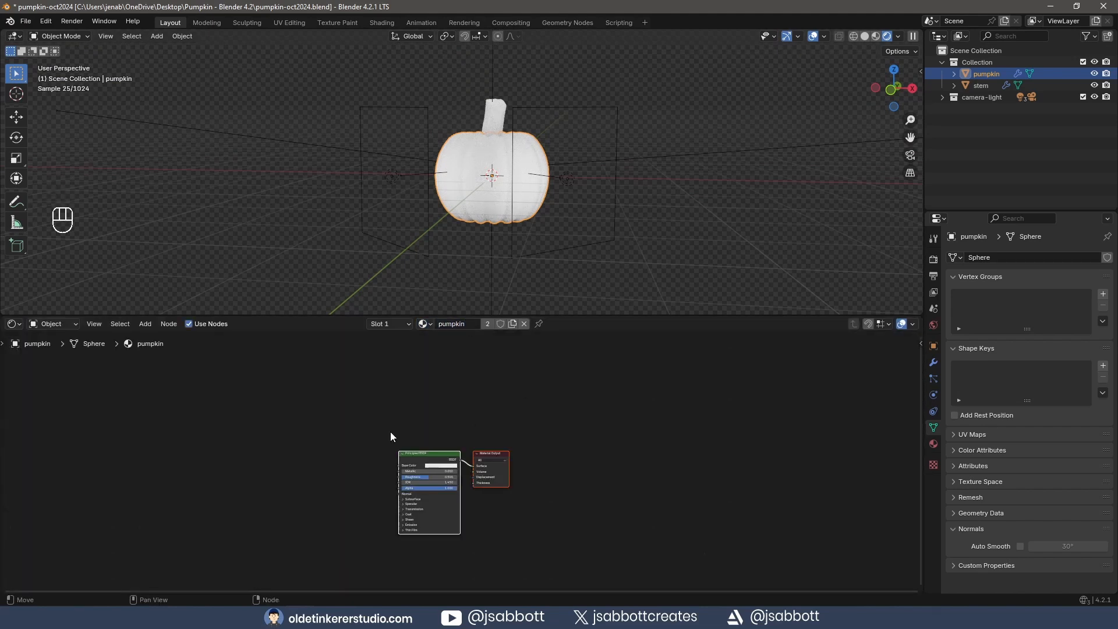
Enlarge the Shader Editor and place a Voronoi Texture node before the Principled BSDF
drag(613, 315, 614, 244)
scroll(622, 359, up, 12)
shift+middle_drag(202, 442, 440, 379)
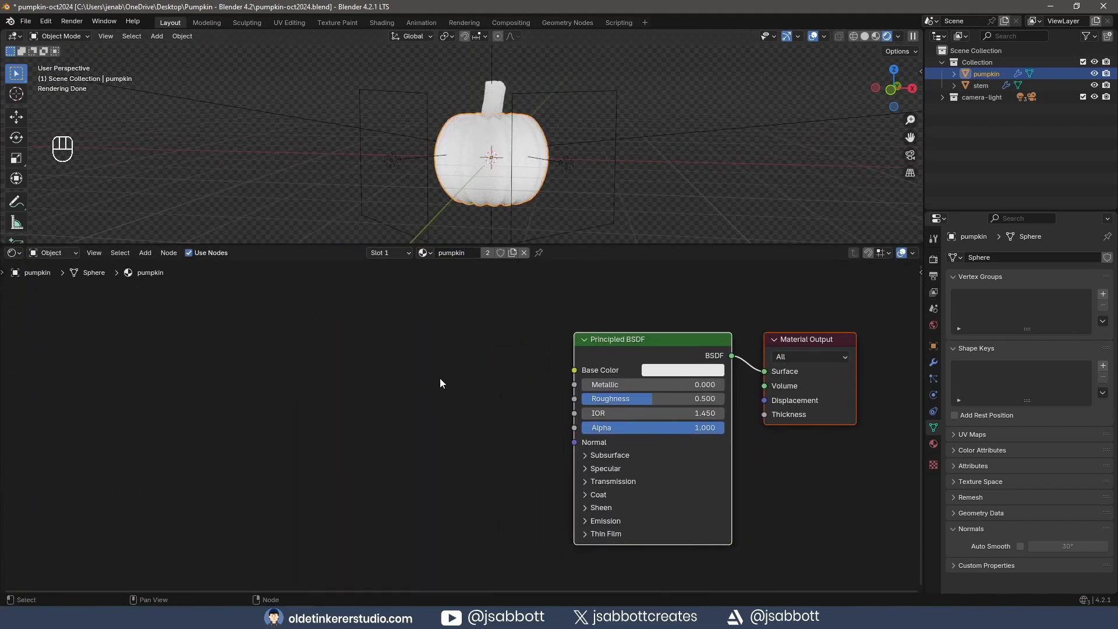
key(shift+a)
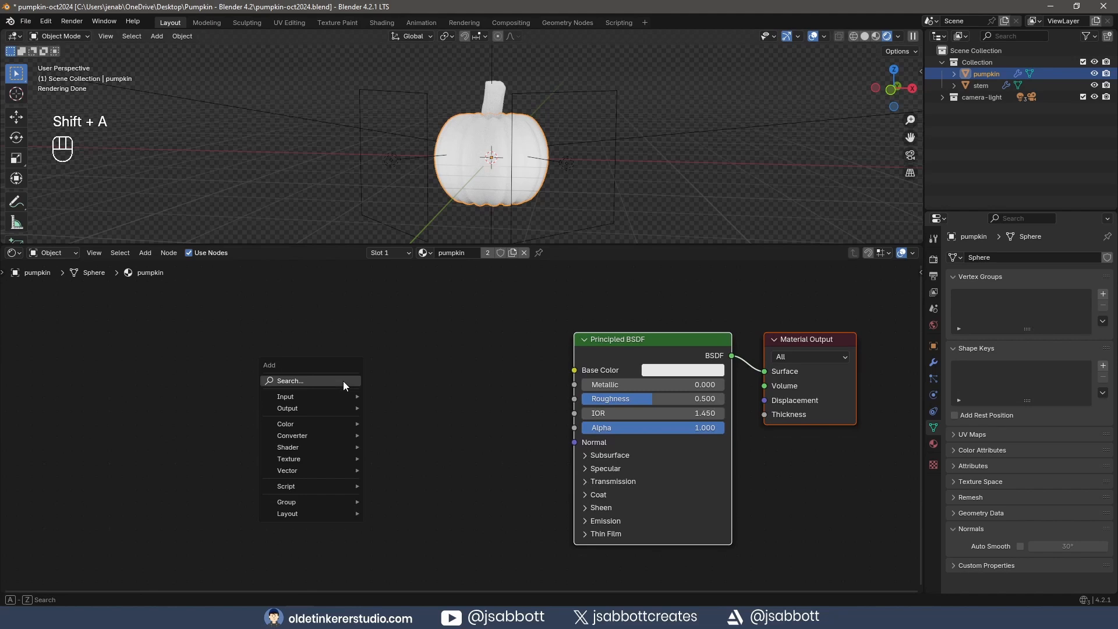
mouse_move(328, 460)
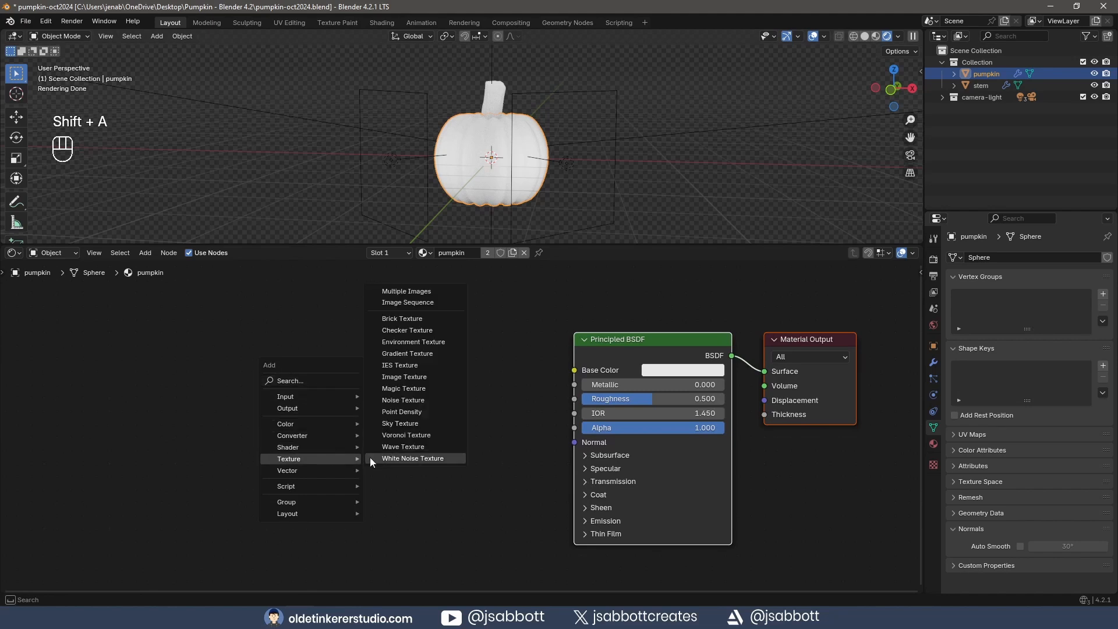
click(401, 438)
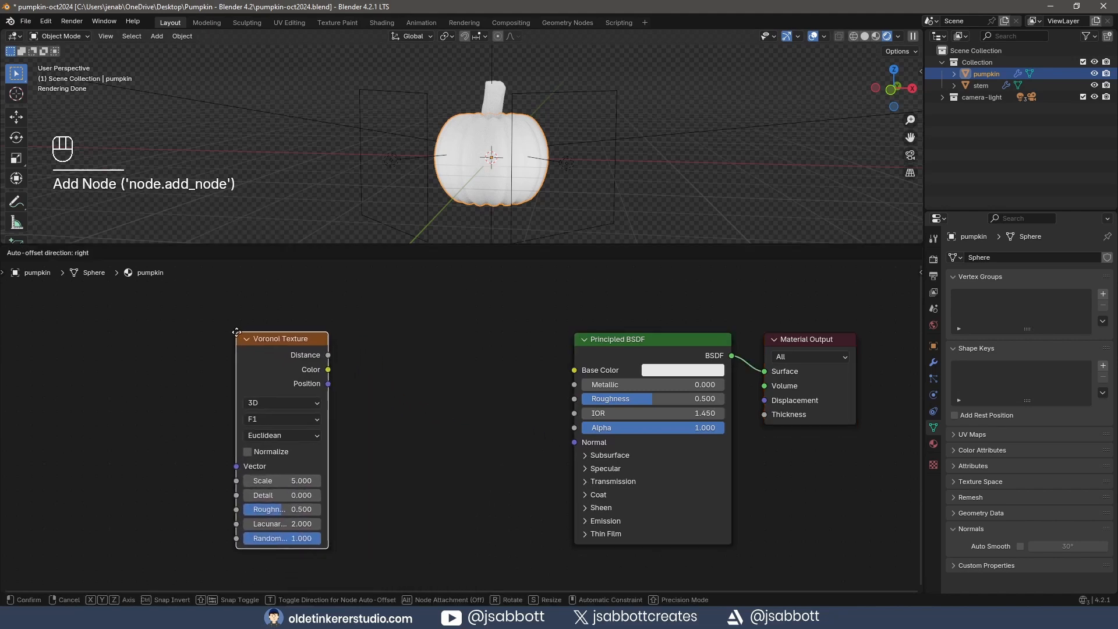
click(235, 328)
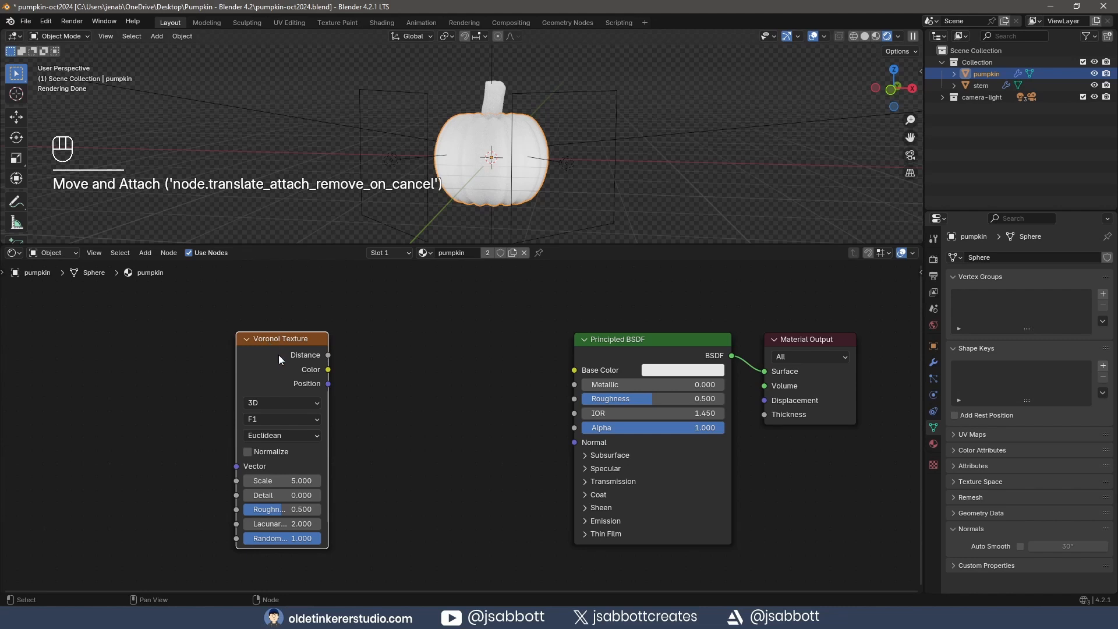
Add Texture Coordinate and Mapping nodes to the Voronoi Texture and link the Object output to the Mapping vector
click(271, 345)
key(ctrl+t)
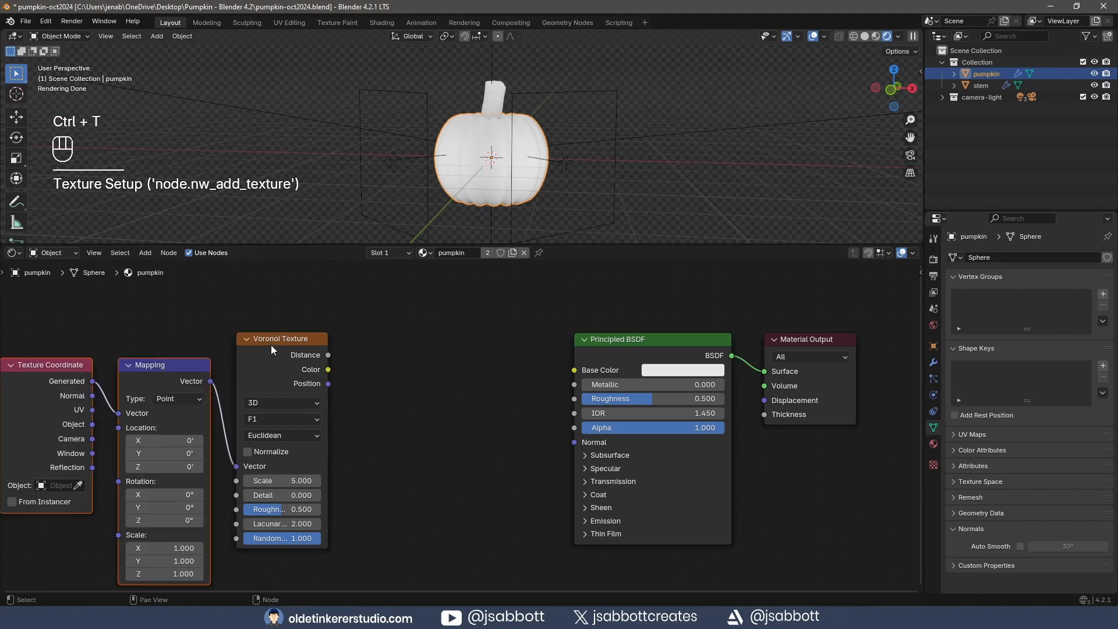
middle_drag(186, 328, 296, 309)
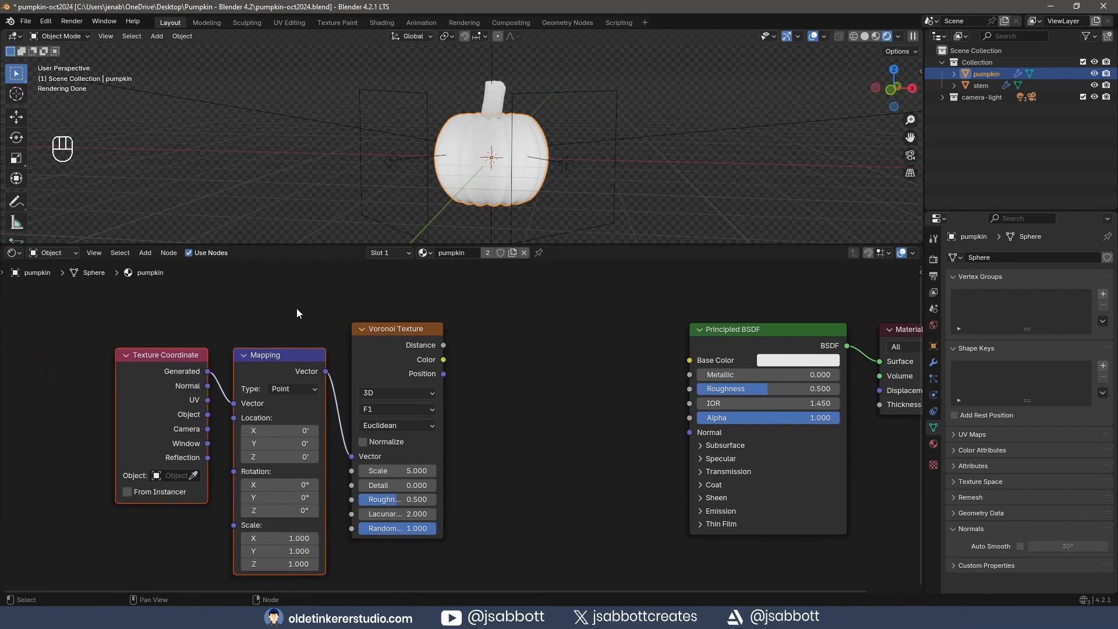
drag(208, 415, 230, 402)
Preview the Voronoi Texture's Distance output on the pumpkin by connecting it directly to the Material Output surface
middle_drag(559, 414, 440, 421)
click(291, 338)
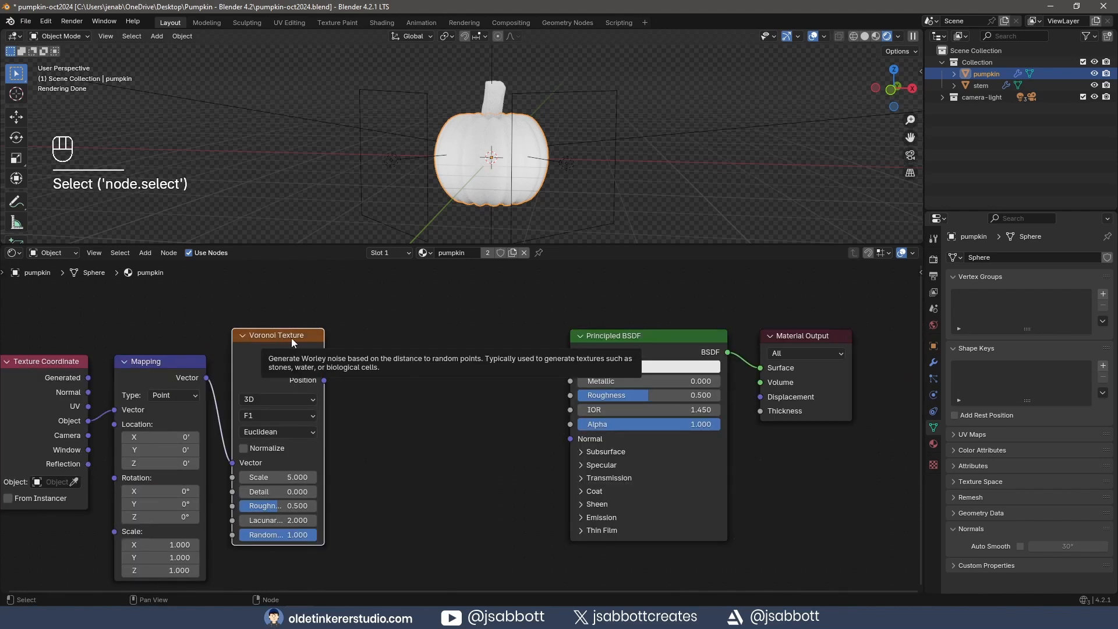
ctrl+shift+click(291, 338)
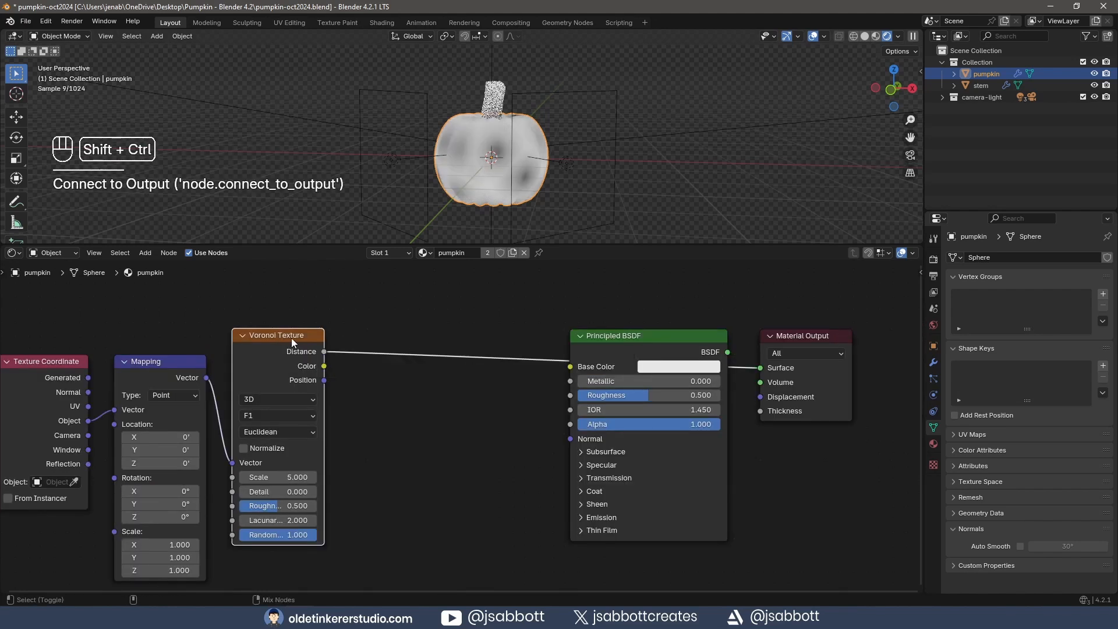
Set the Voronoi Texture's Scale to 100
scroll(558, 207, up, 2)
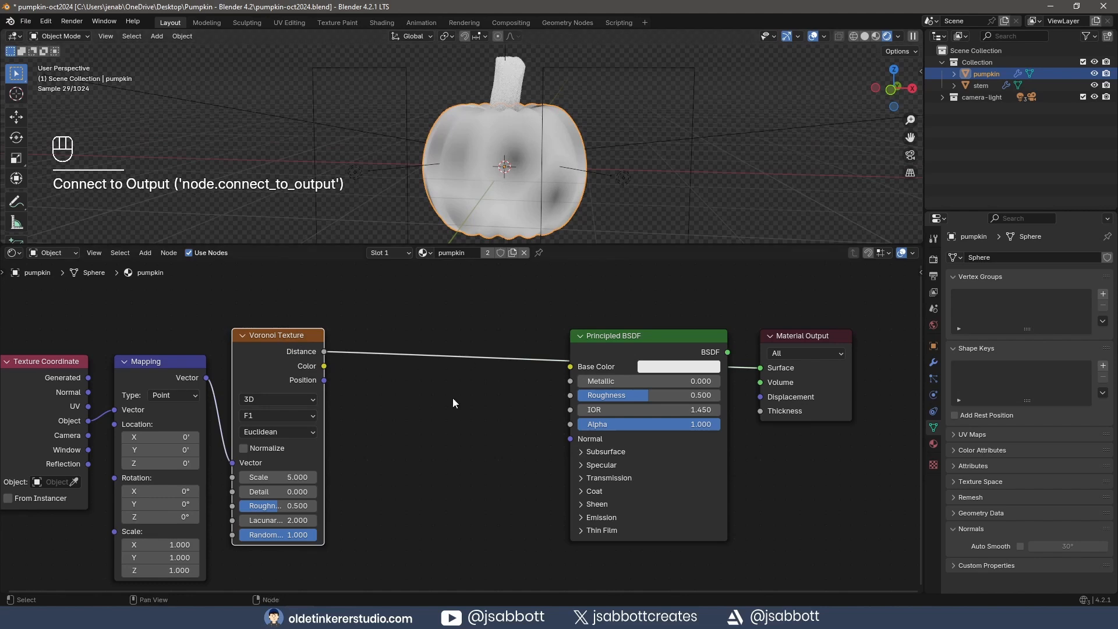
click(279, 476)
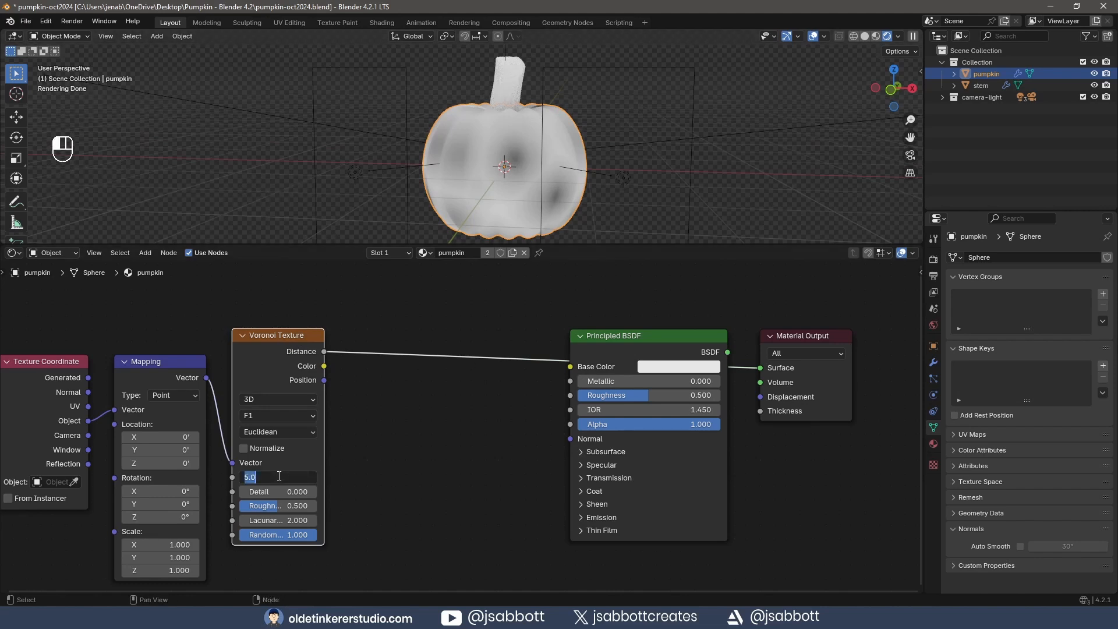
text(100)
key(Return)
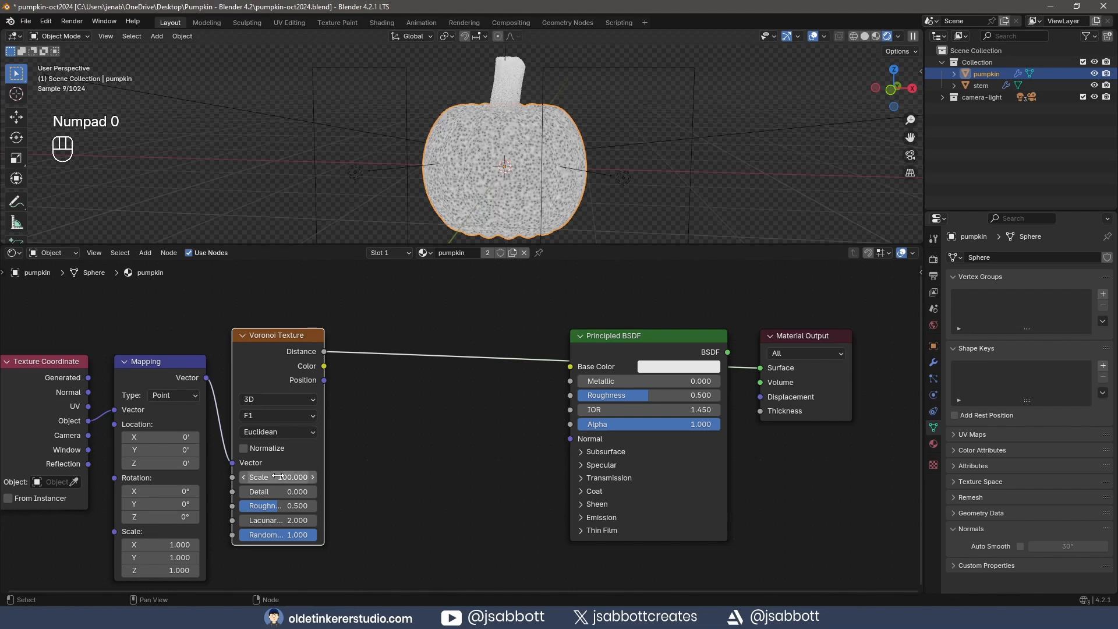
Insert a Color Ramp node on the link coming from the Voronoi Texture's Distance output
scroll(520, 201, up, 3)
key(shift+a)
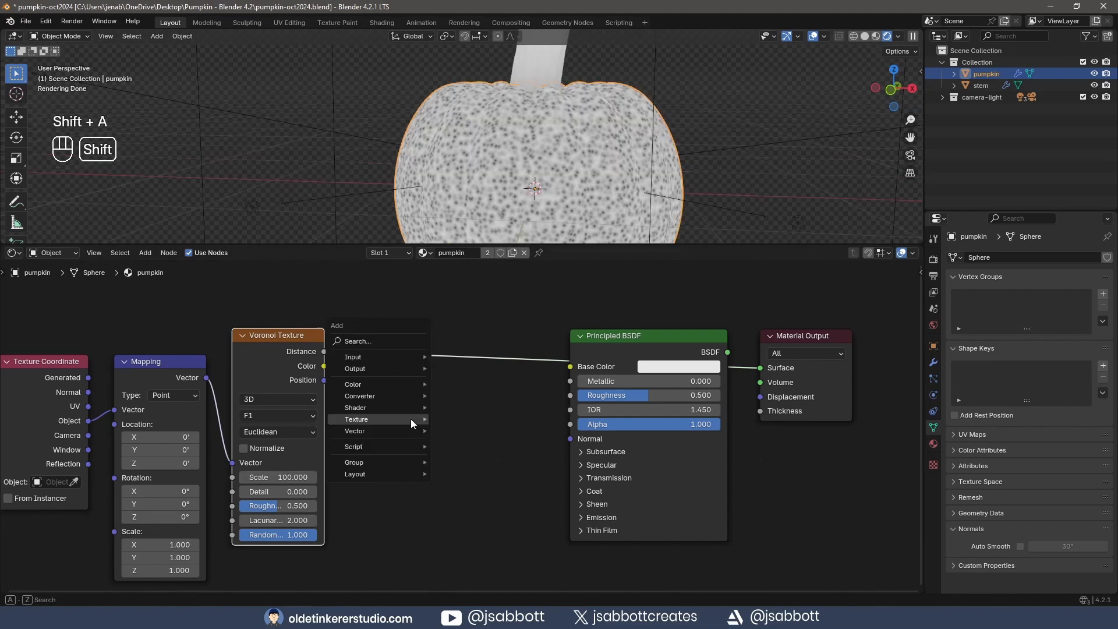
mouse_move(405, 395)
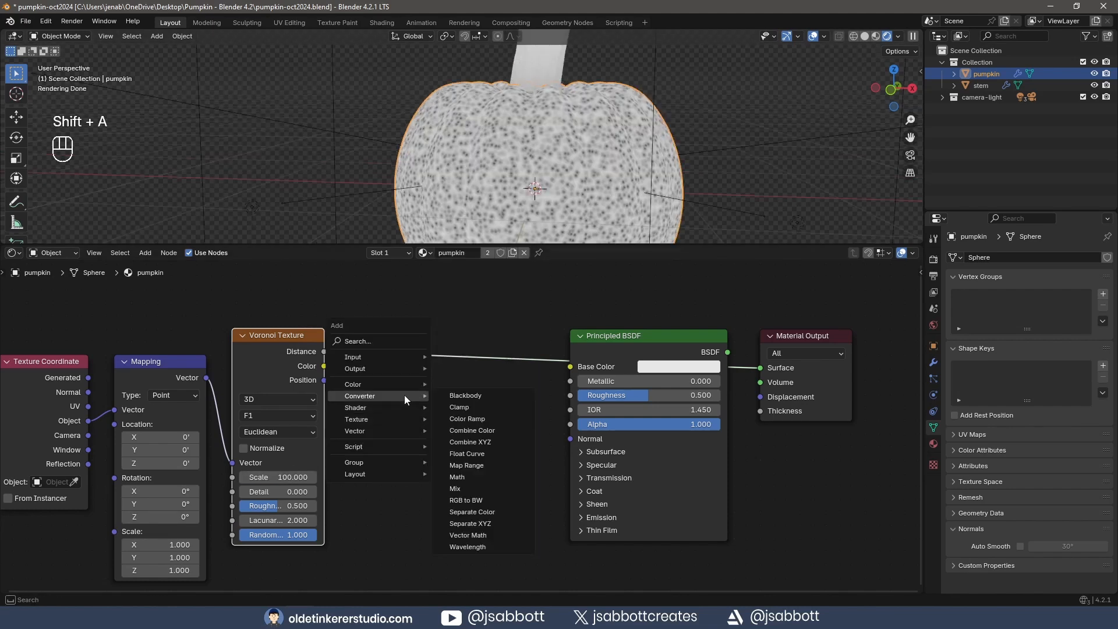
click(467, 419)
click(437, 450)
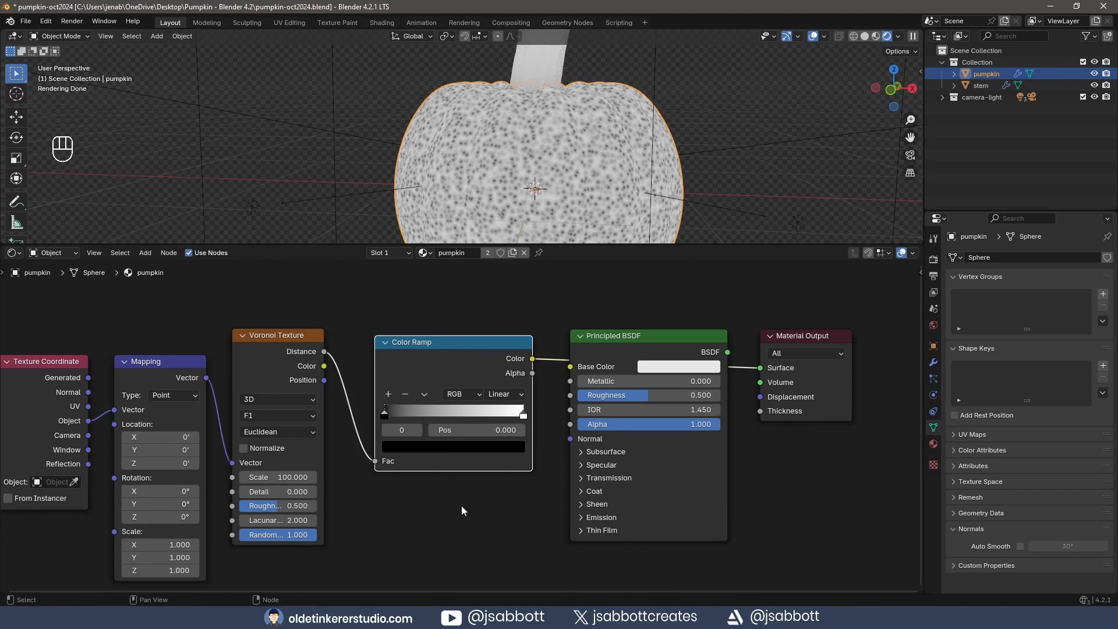
Set the first Color Ramp stop to the yellow hex colour FFD223
click(397, 448)
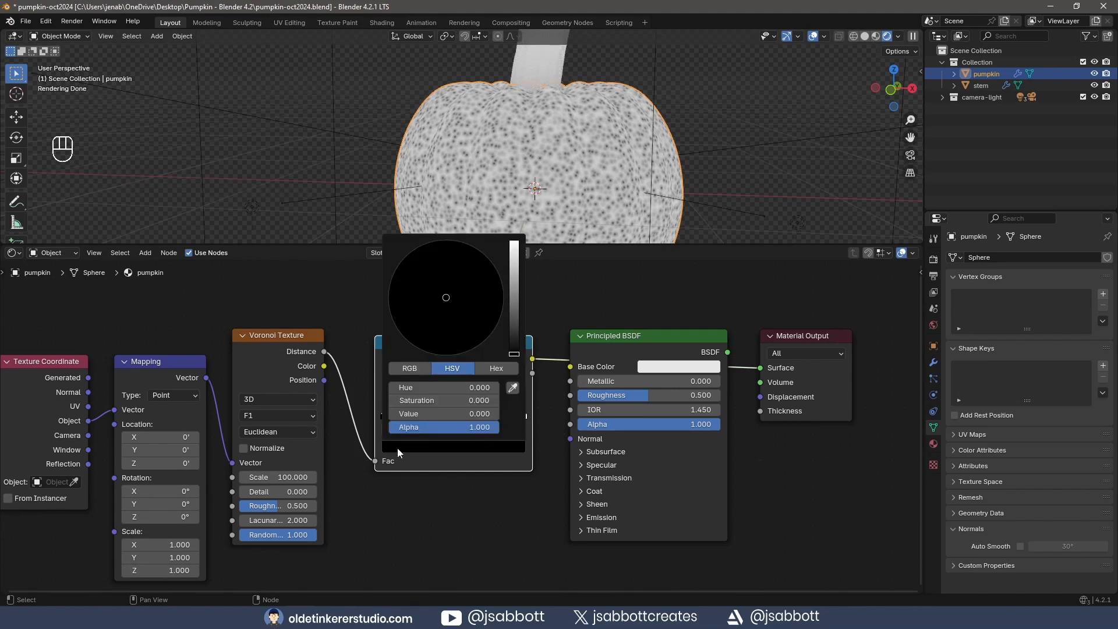
click(479, 370)
click(448, 388)
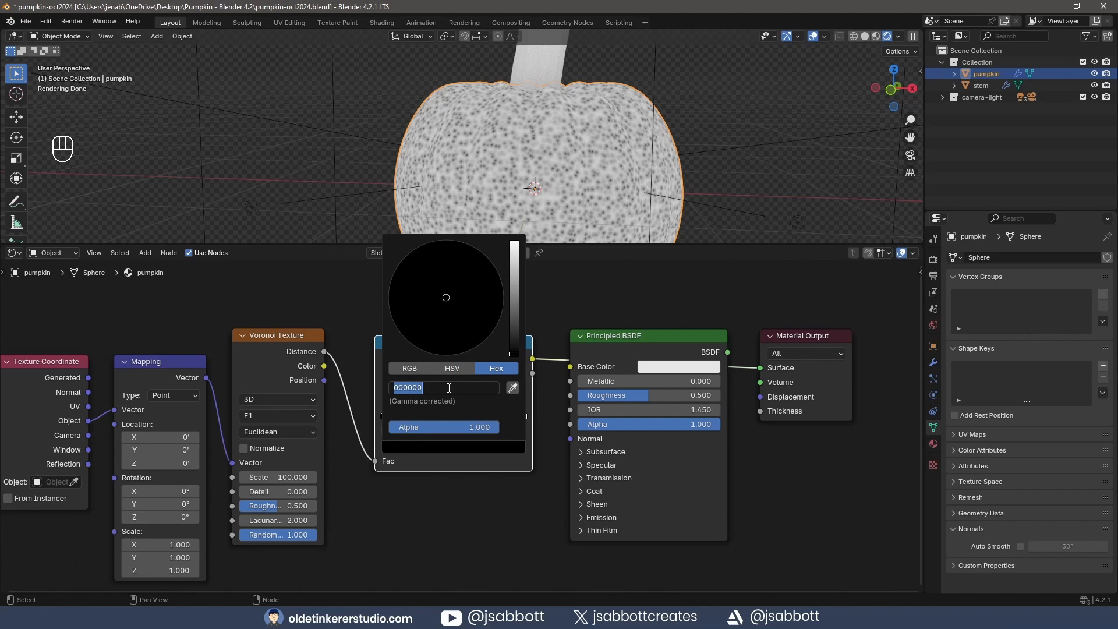
text(fe2223)
key(Return)
click(455, 387)
text(ffd223)
key(Return)
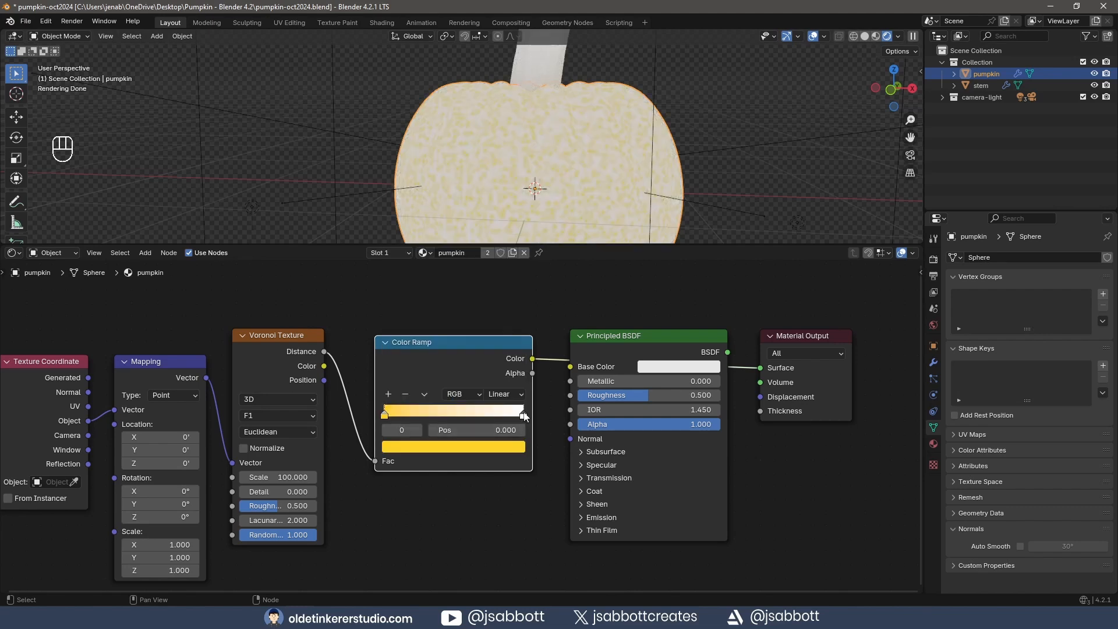
Set the second Color Ramp stop to the orange hex colour FF8321 and move it to position 0.241
click(523, 414)
click(465, 447)
click(440, 388)
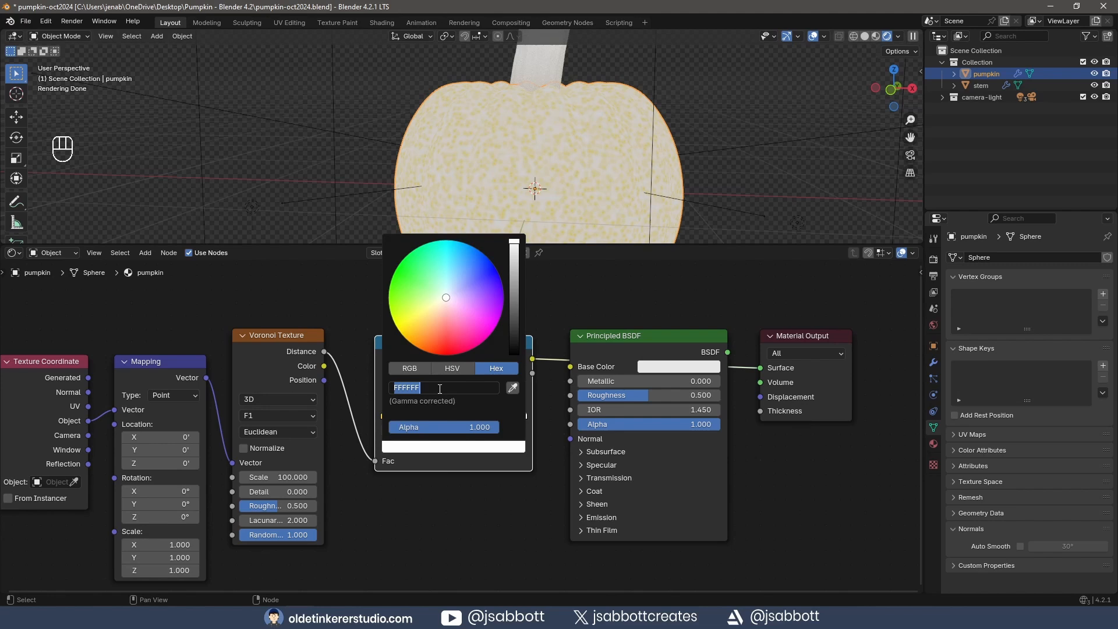
text(ff8321)
key(Return)
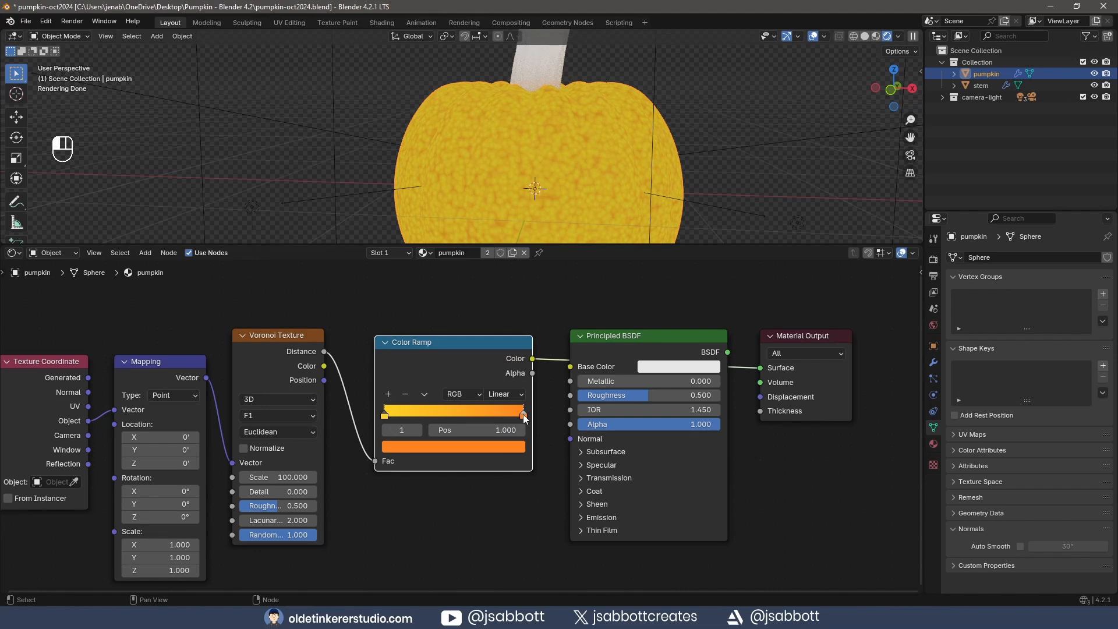
drag(523, 414, 413, 414)
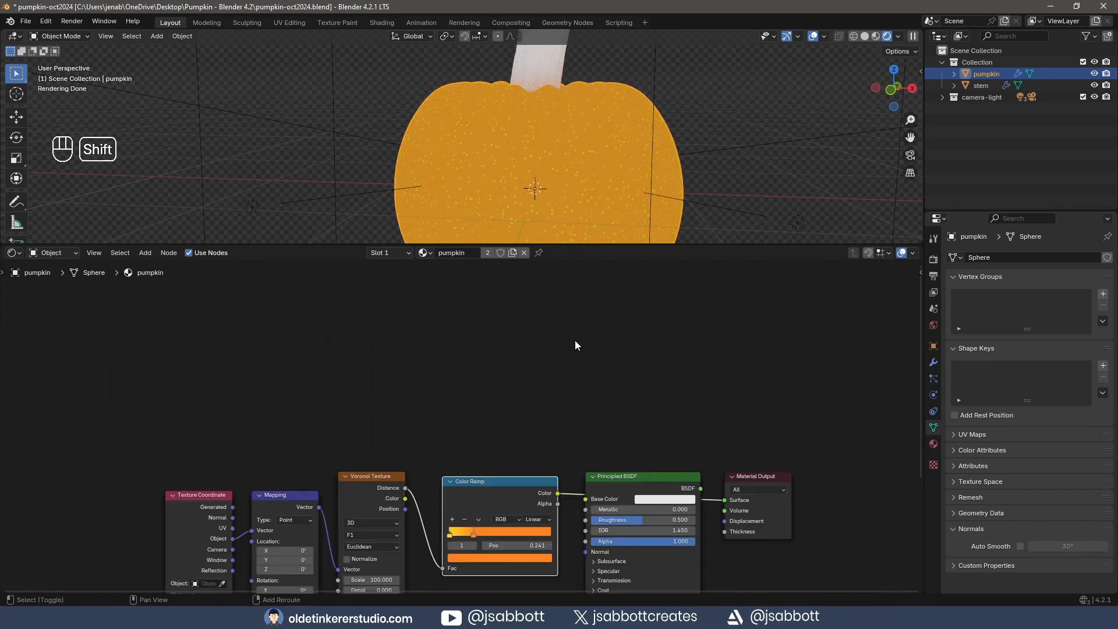
Add a Geometry node above the Voronoi Texture and connect its Pointiness output to the Material Output surface
key(shift+a)
mouse_move(575, 340)
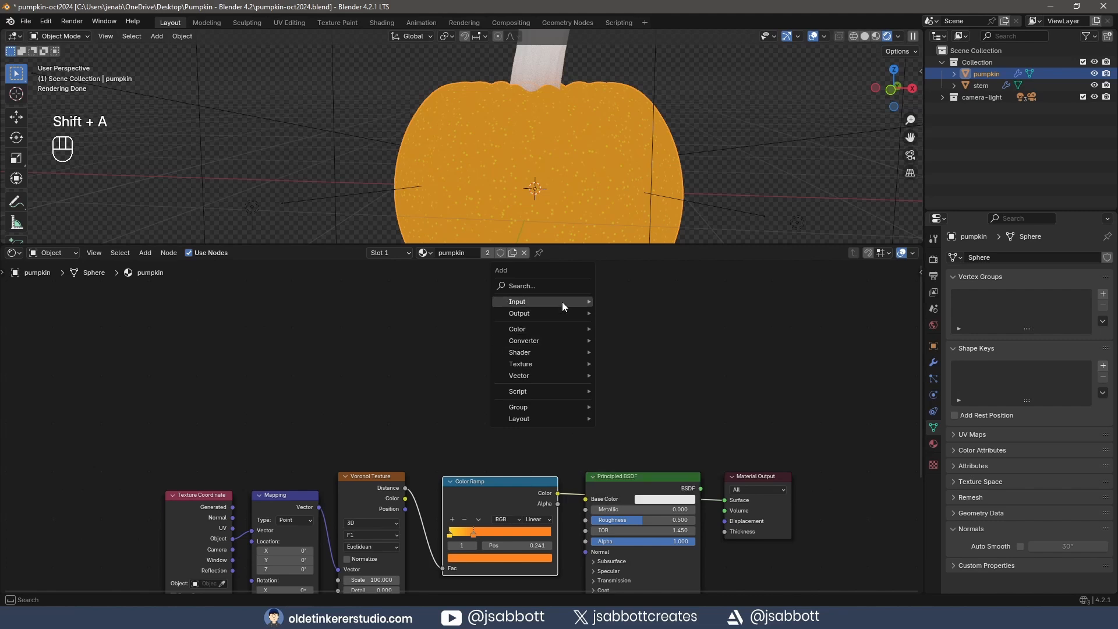
mouse_move(562, 302)
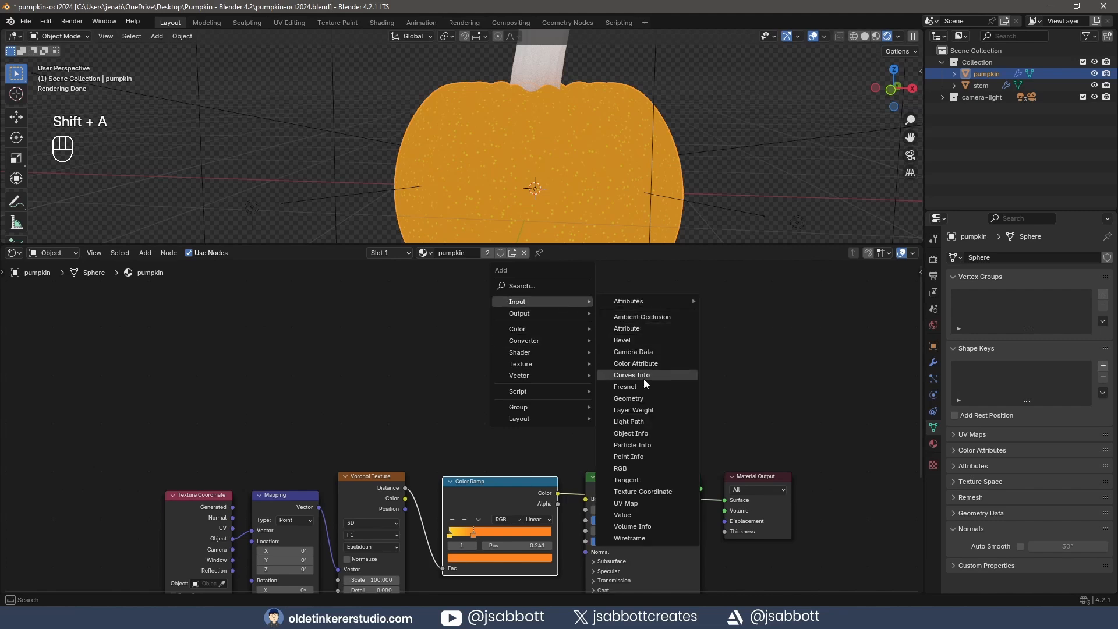
click(643, 398)
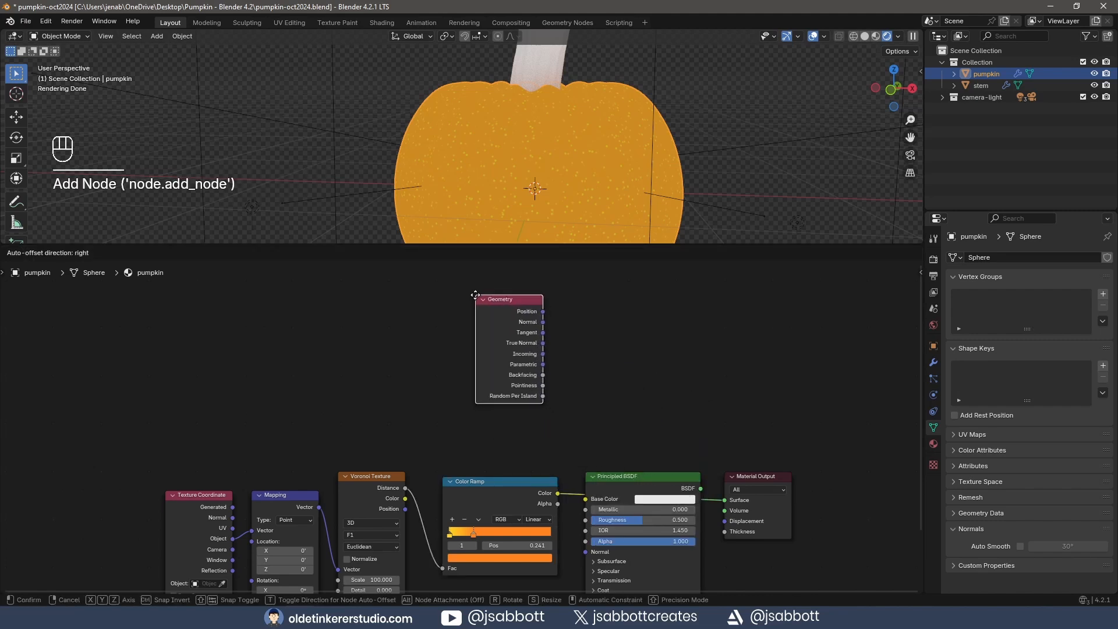
click(475, 287)
drag(504, 298, 372, 299)
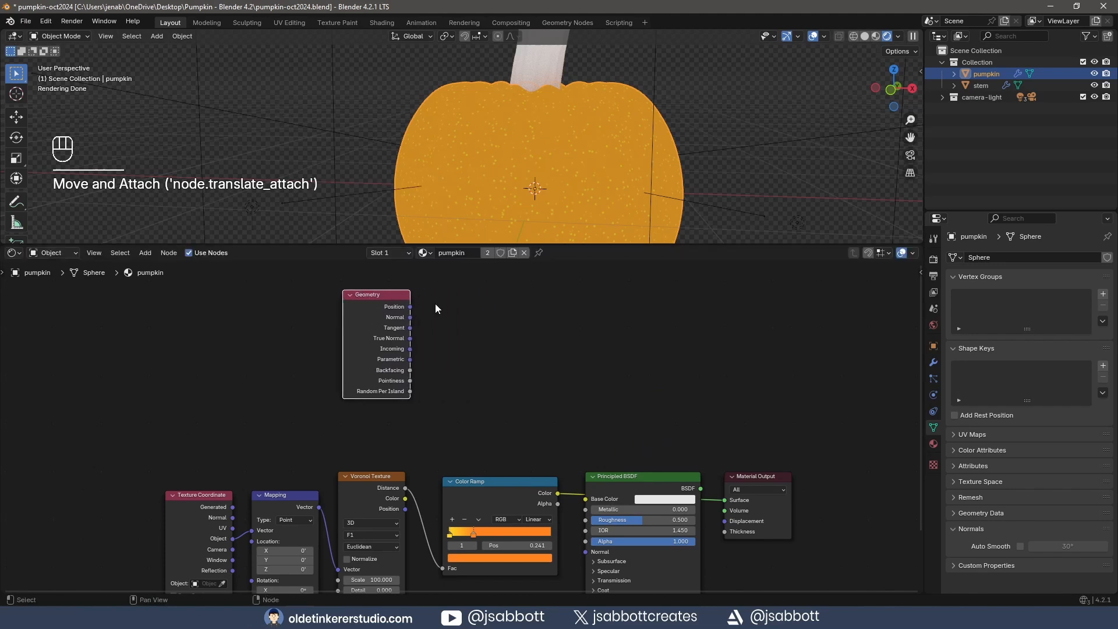
ctrl+shift+click(375, 297)
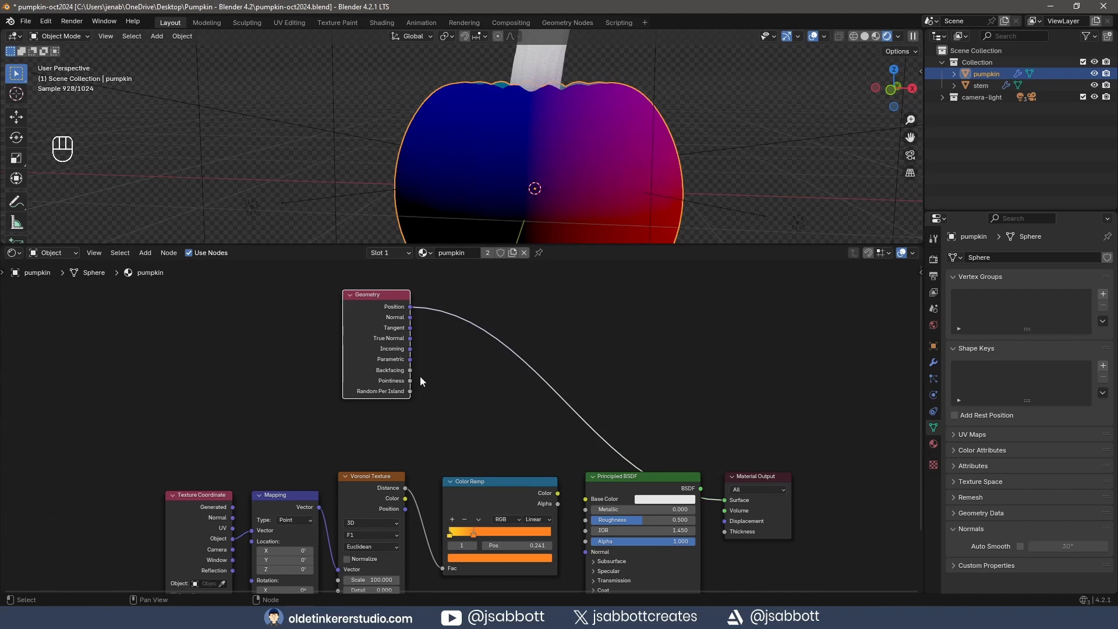
drag(409, 381, 724, 500)
Duplicate the Color Ramp and insert the copy on the Geometry node's Pointiness link
click(530, 482)
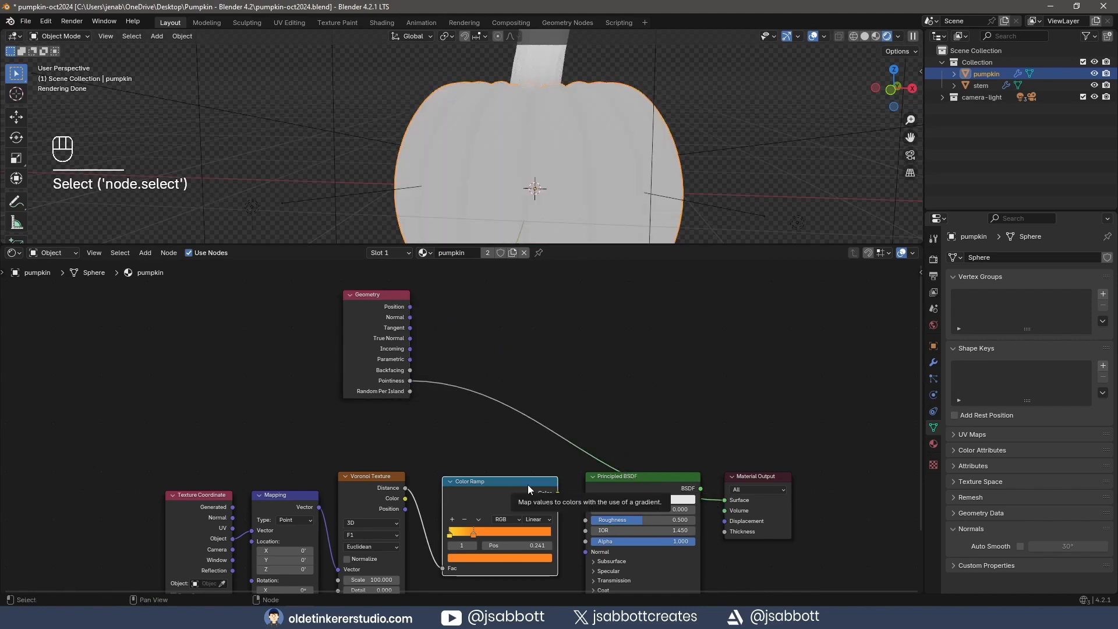
key(shift+d)
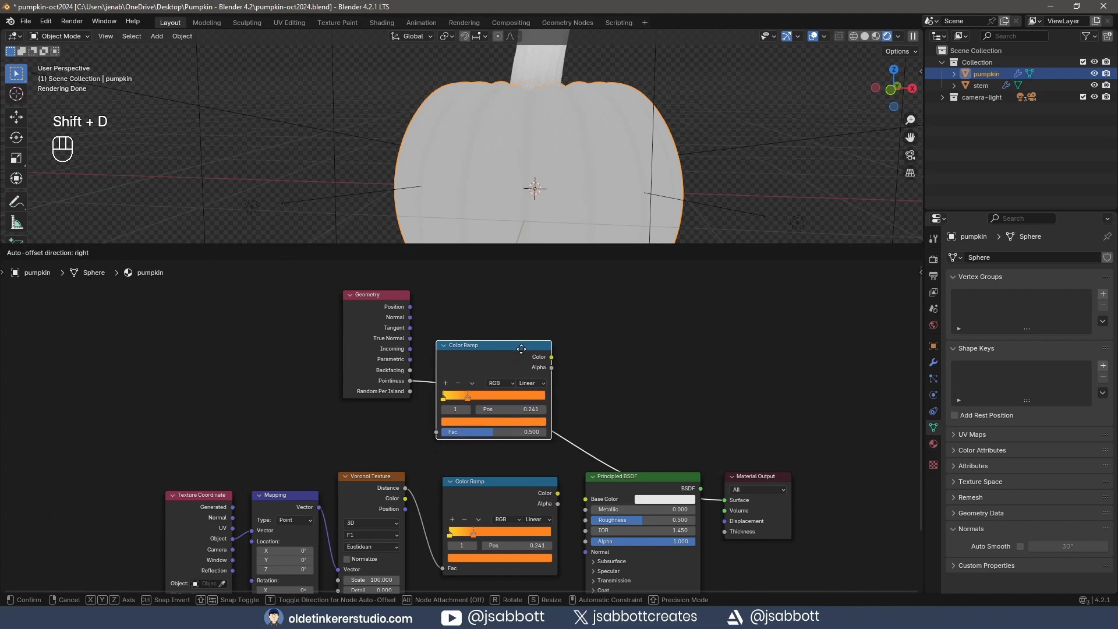
click(522, 348)
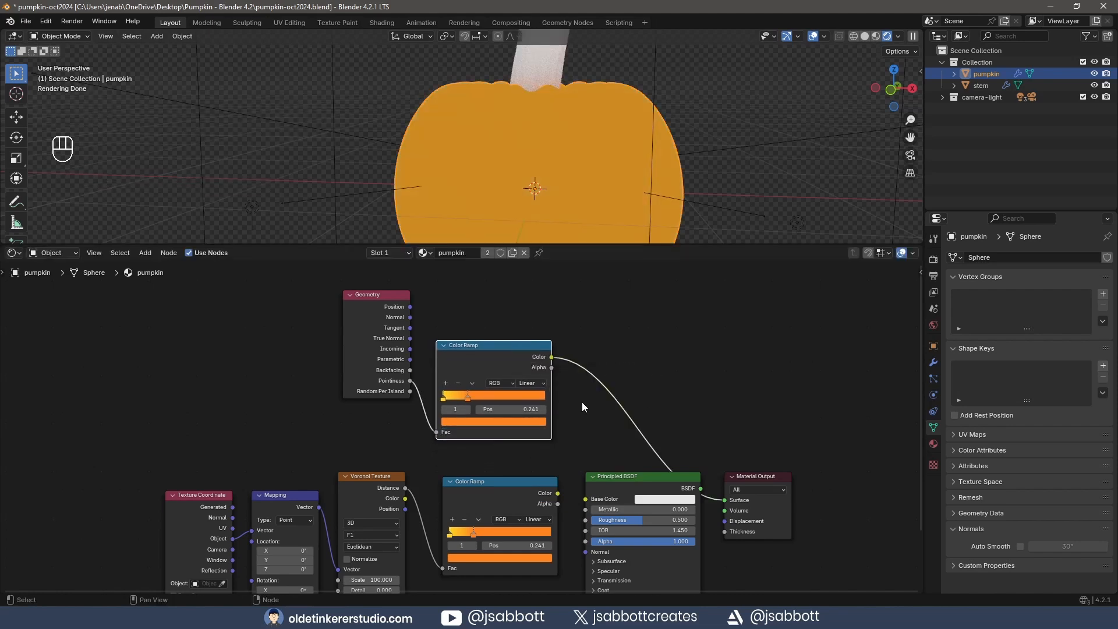
Darken the duplicated Color Ramp's yellow stop to black
click(443, 402)
key(ctrl+z)
click(444, 399)
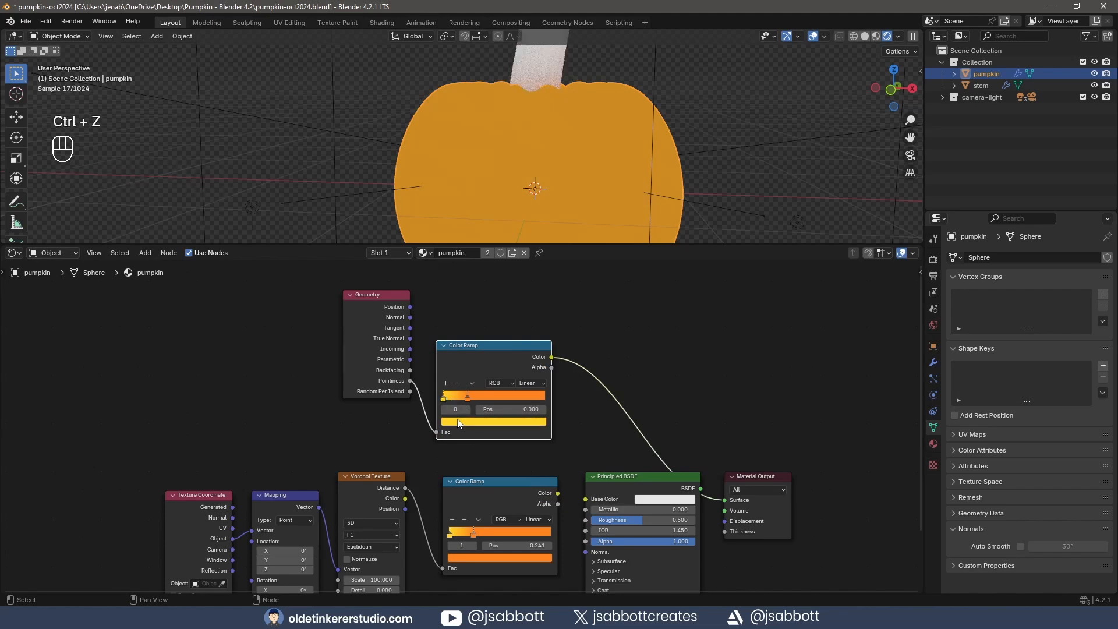
click(462, 424)
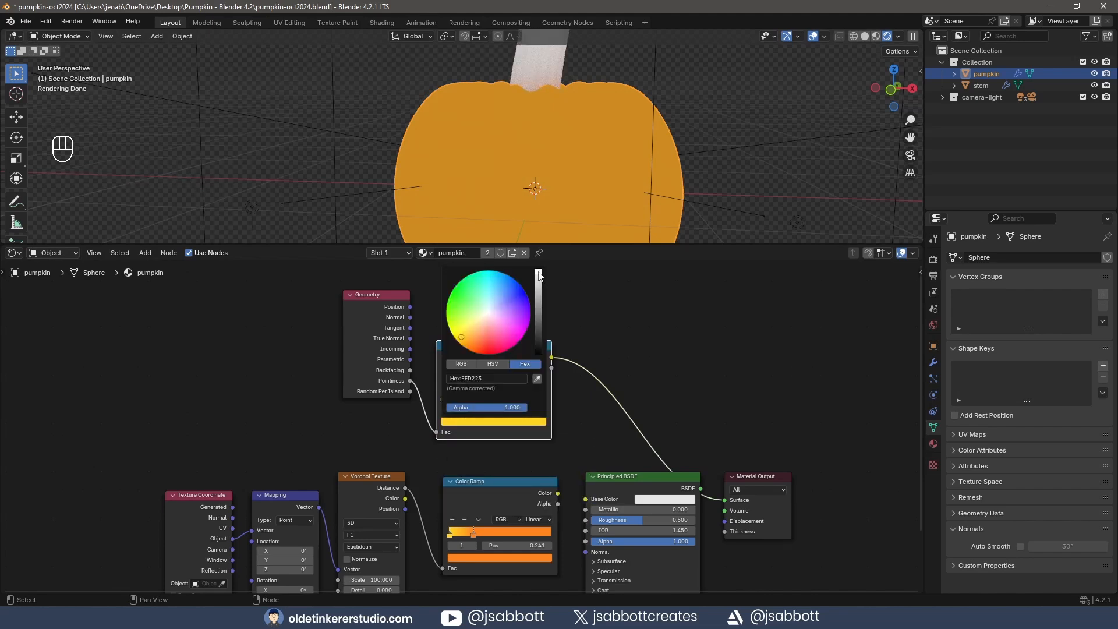
drag(538, 273, 539, 353)
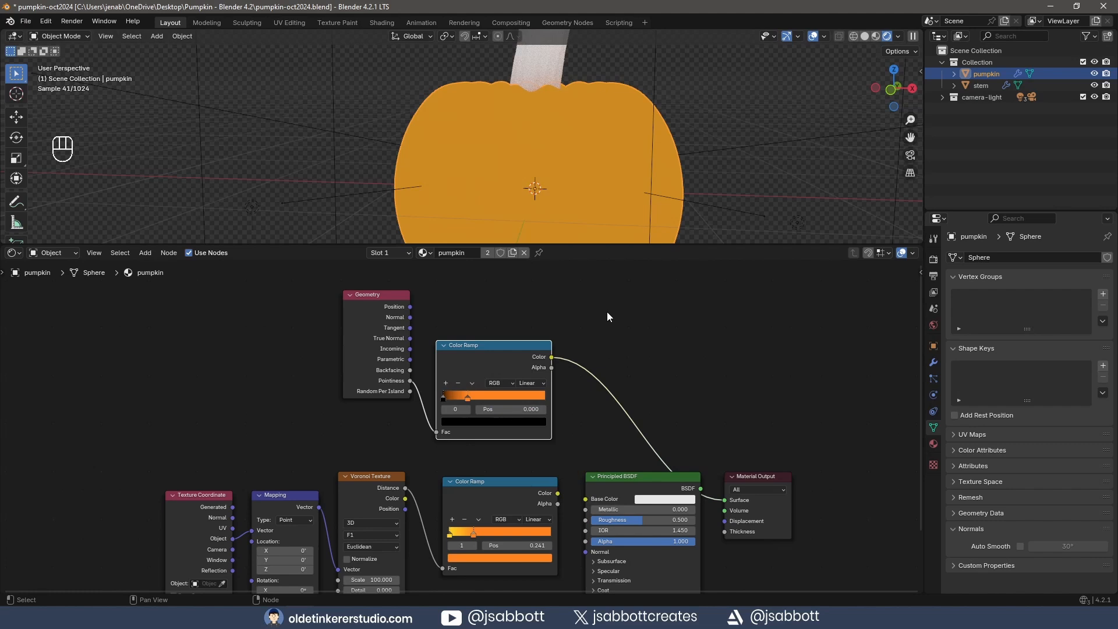
Tighten the Pointiness Color Ramp's gradient, moving the black stop to 0.459 and the orange stop just beyond it
click(468, 398)
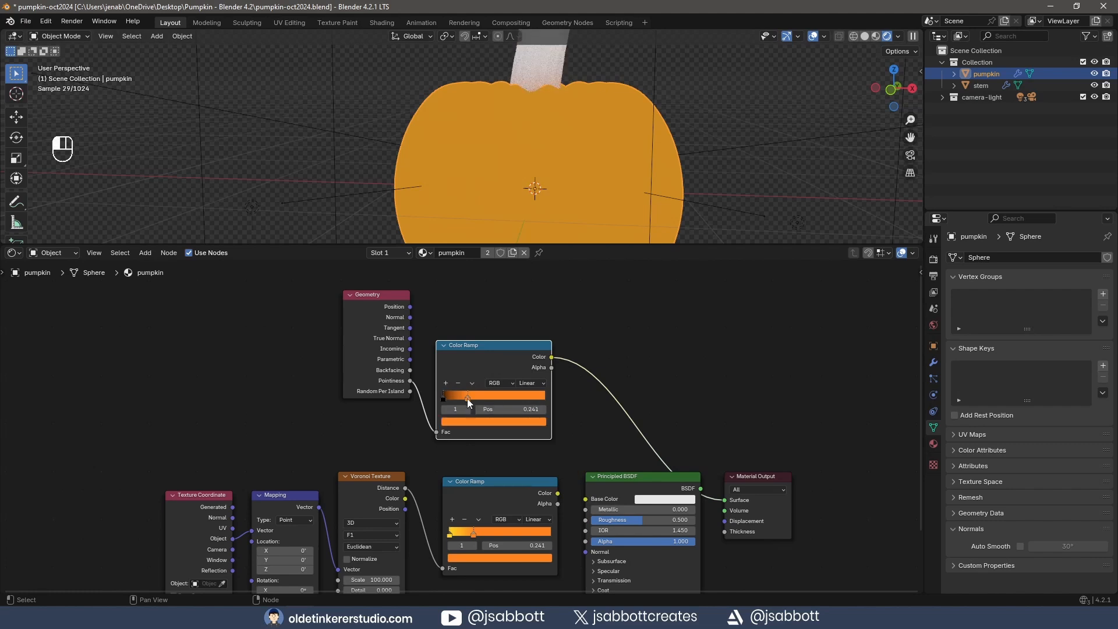
mouse_move(467, 399)
mouse_down()
mouse_move(497, 398)
mouse_move(445, 397)
mouse_move(505, 396)
mouse_move(489, 398)
mouse_up()
click(441, 399)
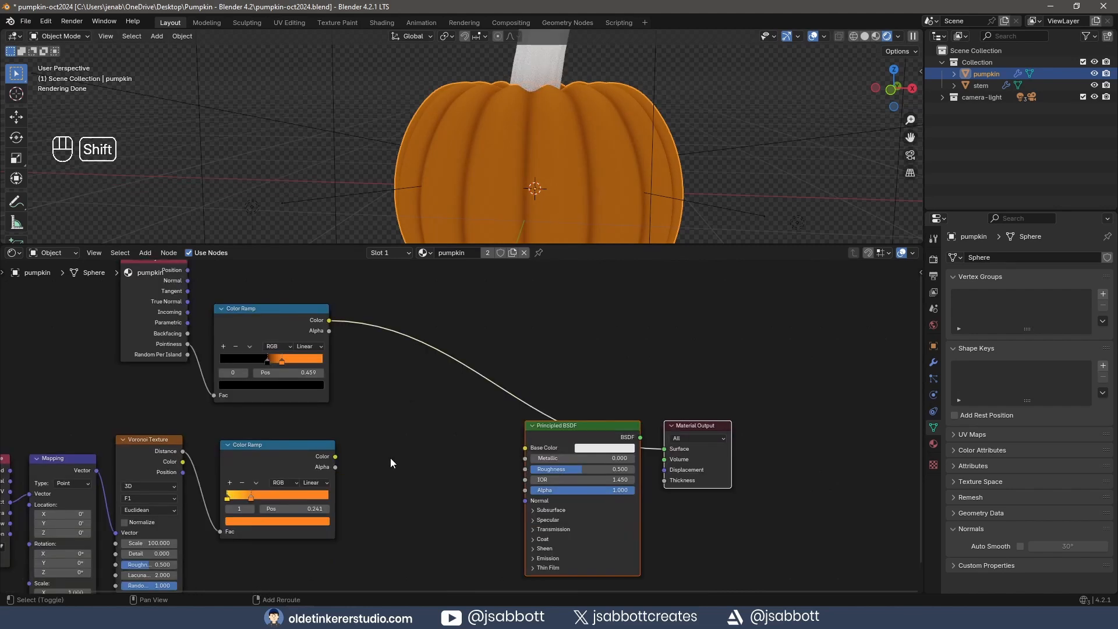
Insert a Mix Color node after the Pointiness Color Ramp and link the Voronoi Color Ramp's Color to its B input
key(shift+a)
mouse_move(378, 486)
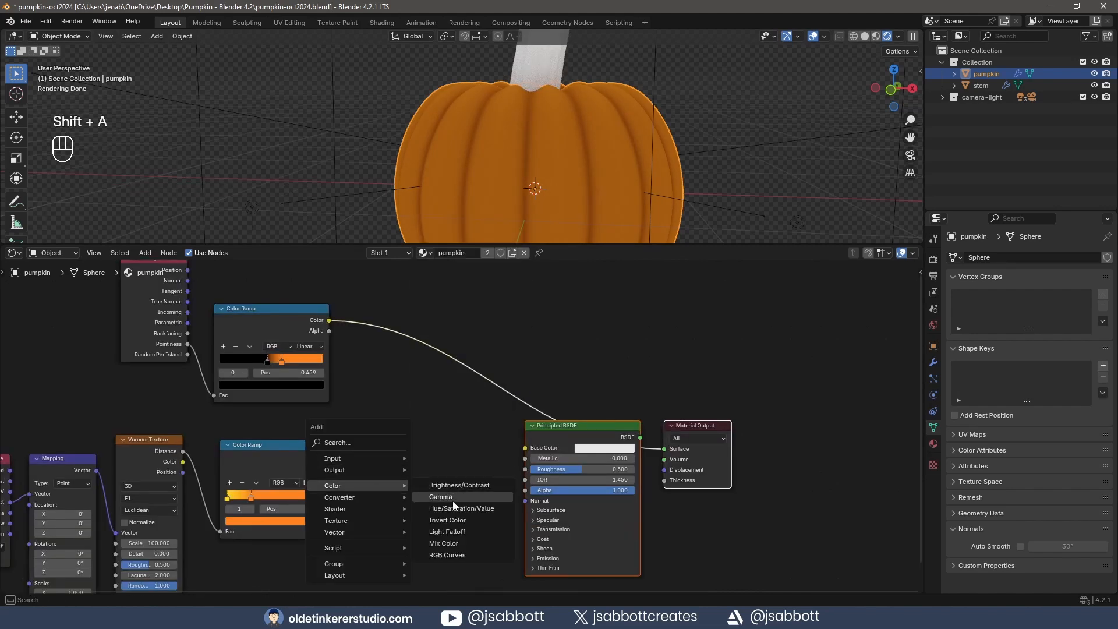
click(453, 544)
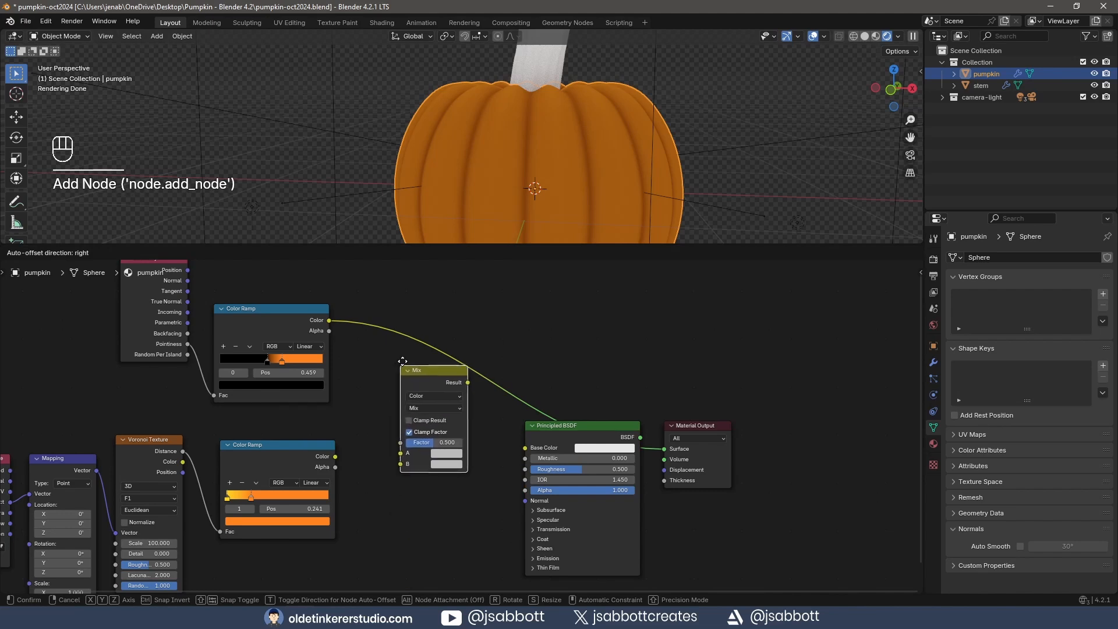
click(477, 448)
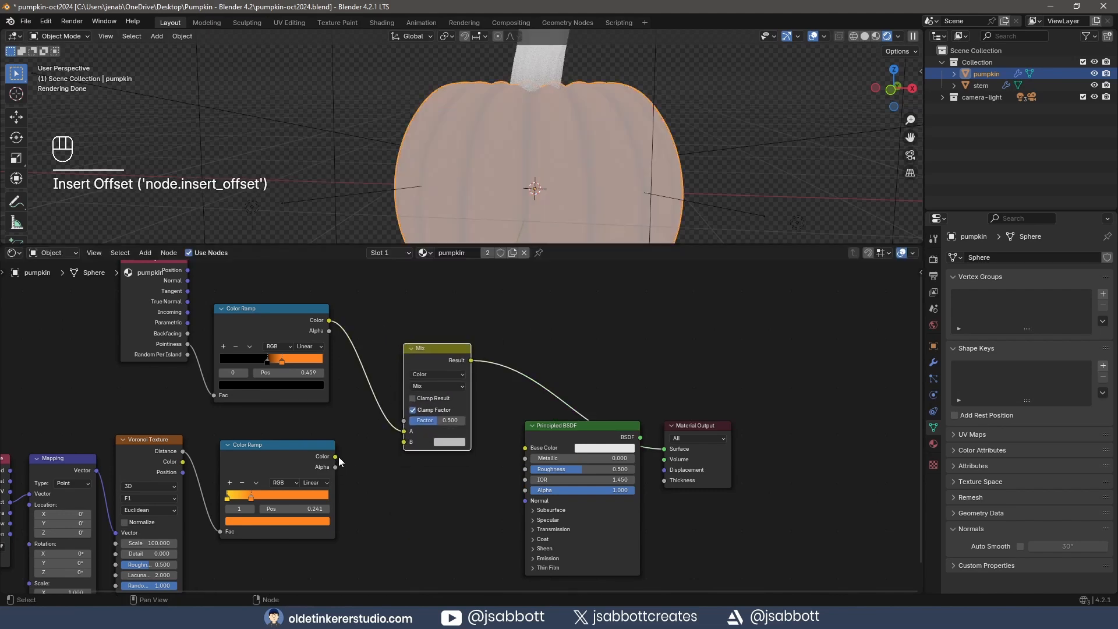
drag(336, 457, 404, 442)
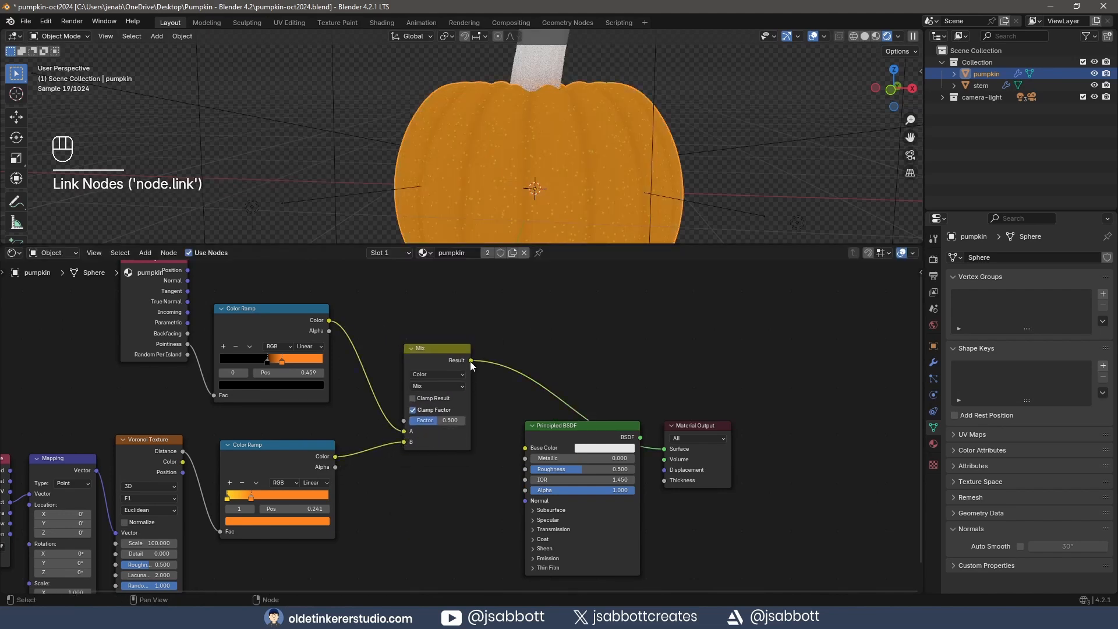
Link the Mix result to the Principled BSDF's Base Color and reconnect the BSDF to the Material Output surface
drag(470, 360, 523, 449)
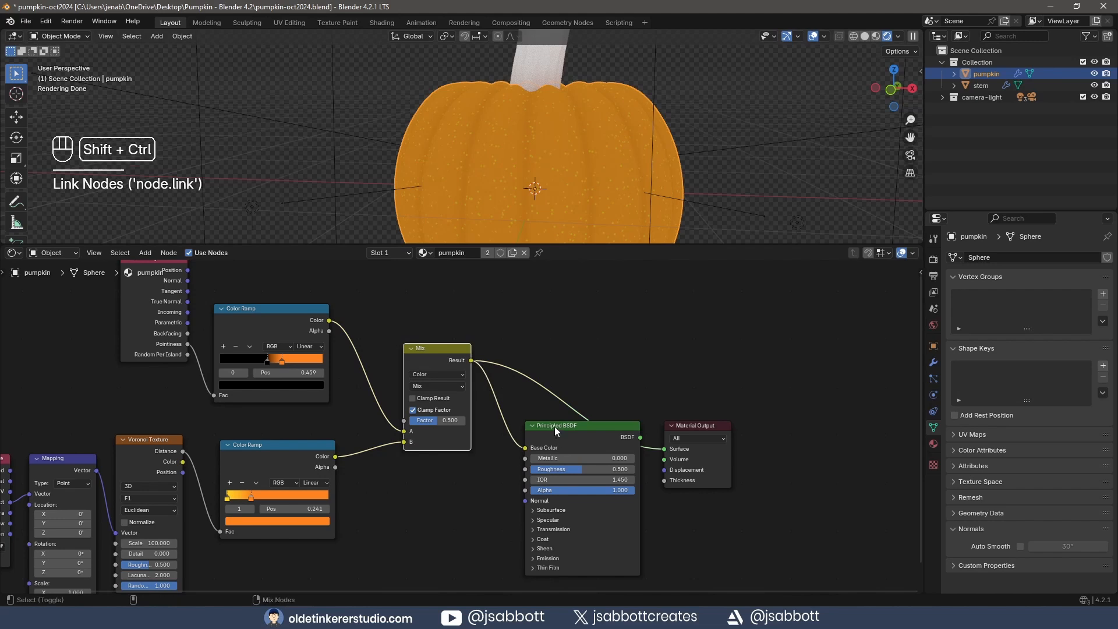
ctrl+shift+click(554, 426)
Set the Mix node's blending mode to Add with a factor of 0.25, and the Principled BSDF's Roughness to 1
click(438, 386)
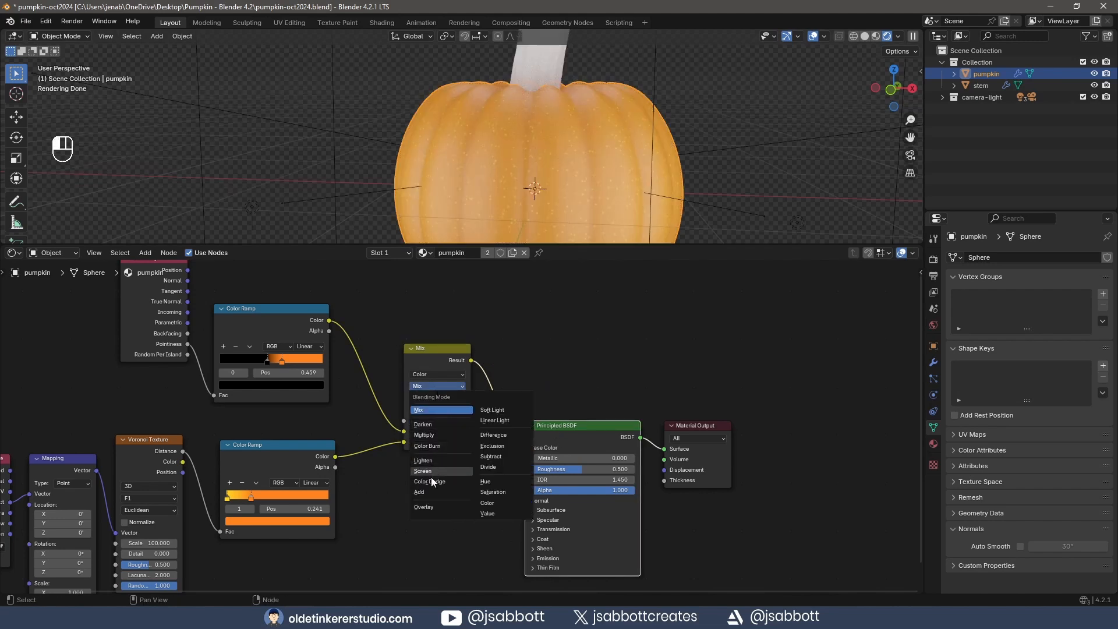
click(429, 492)
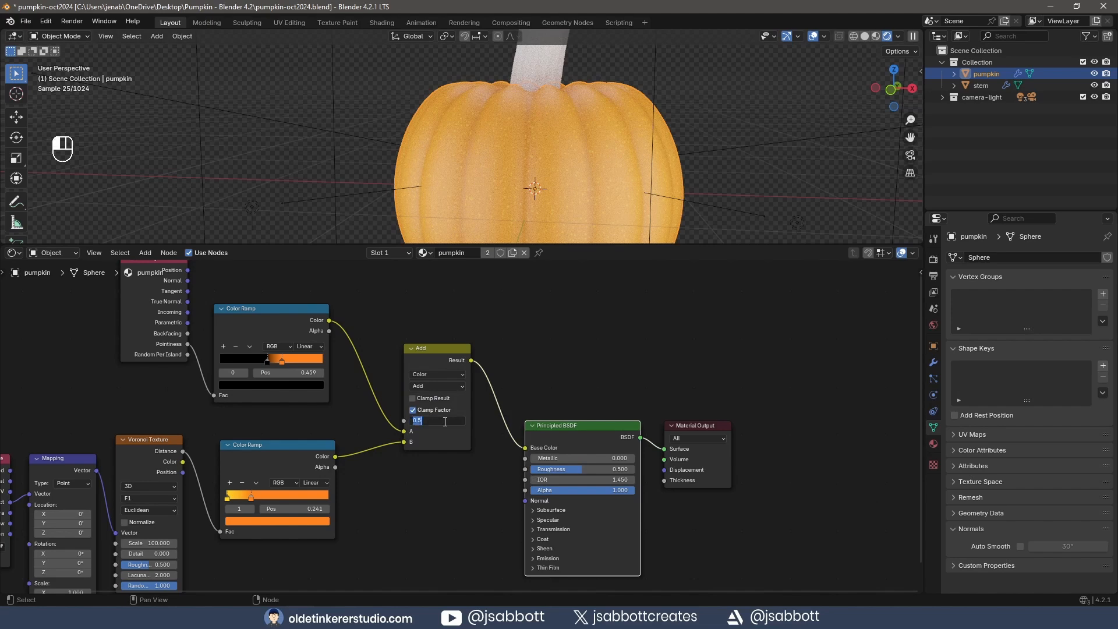
text(0.25)
key(Return)
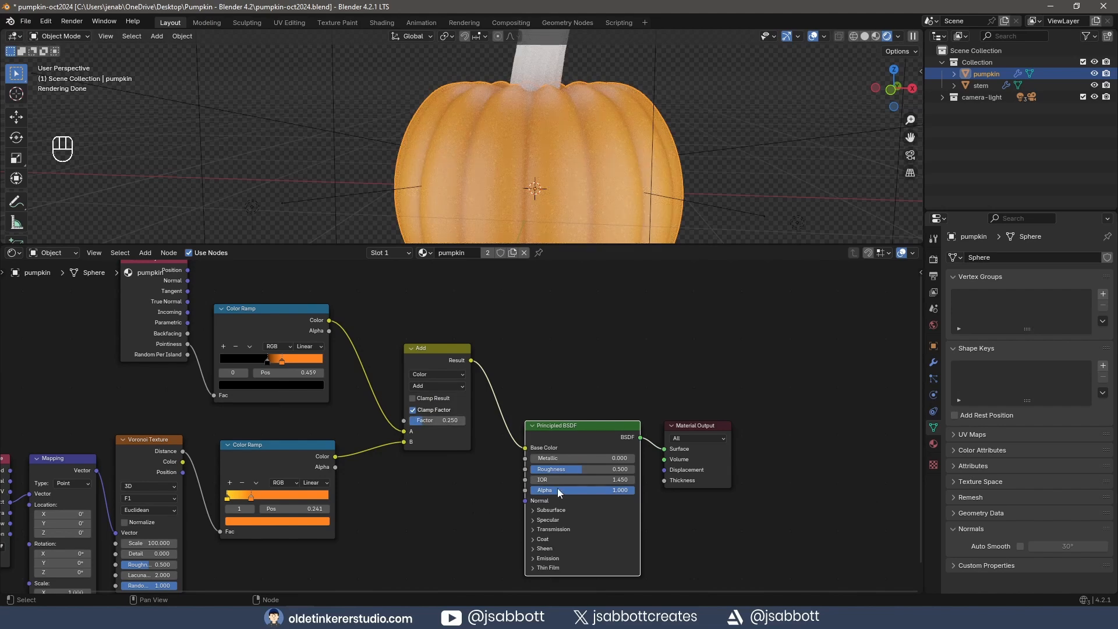
drag(580, 469, 632, 469)
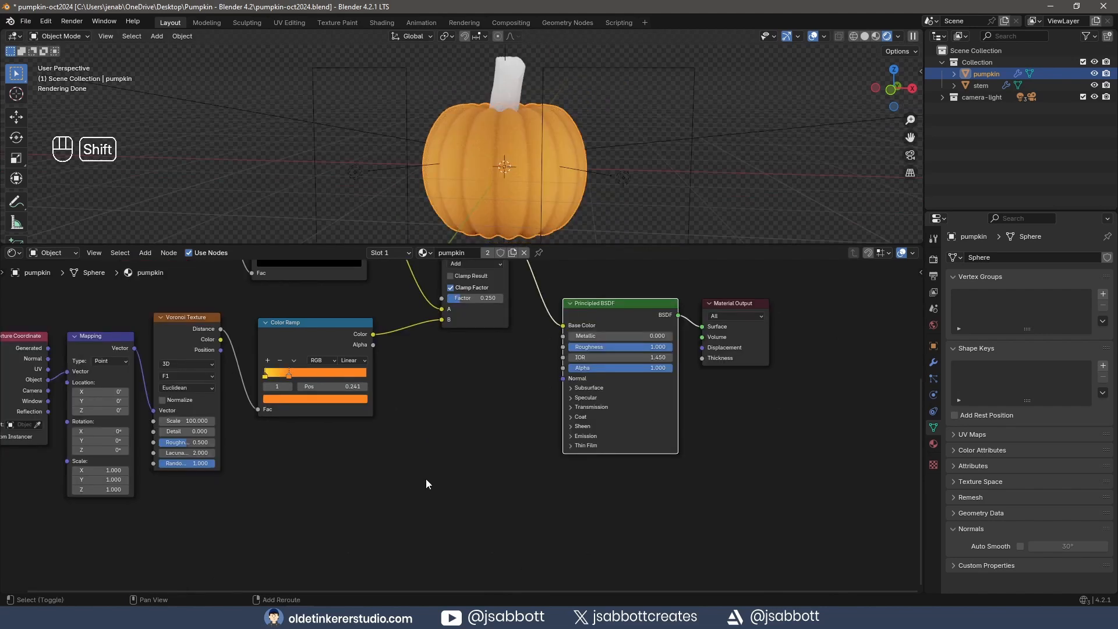
Add a Bump node, linking the Voronoi Color Ramp's Color to its Height and its Normal to the Principled BSDF's Normal
key(shift+a)
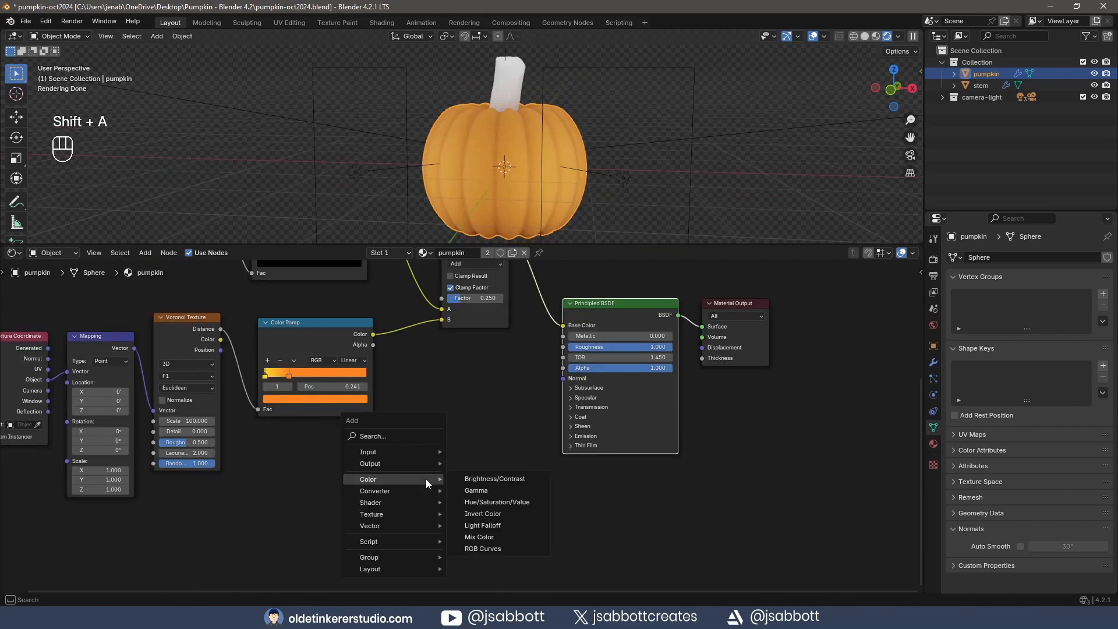
mouse_move(421, 504)
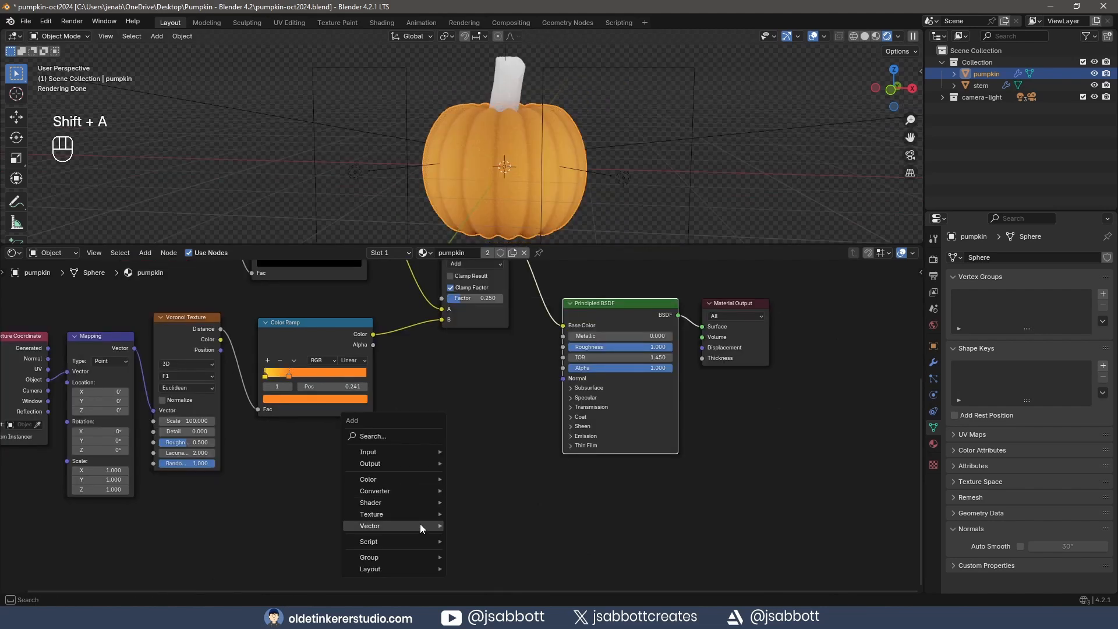
mouse_move(420, 526)
click(485, 433)
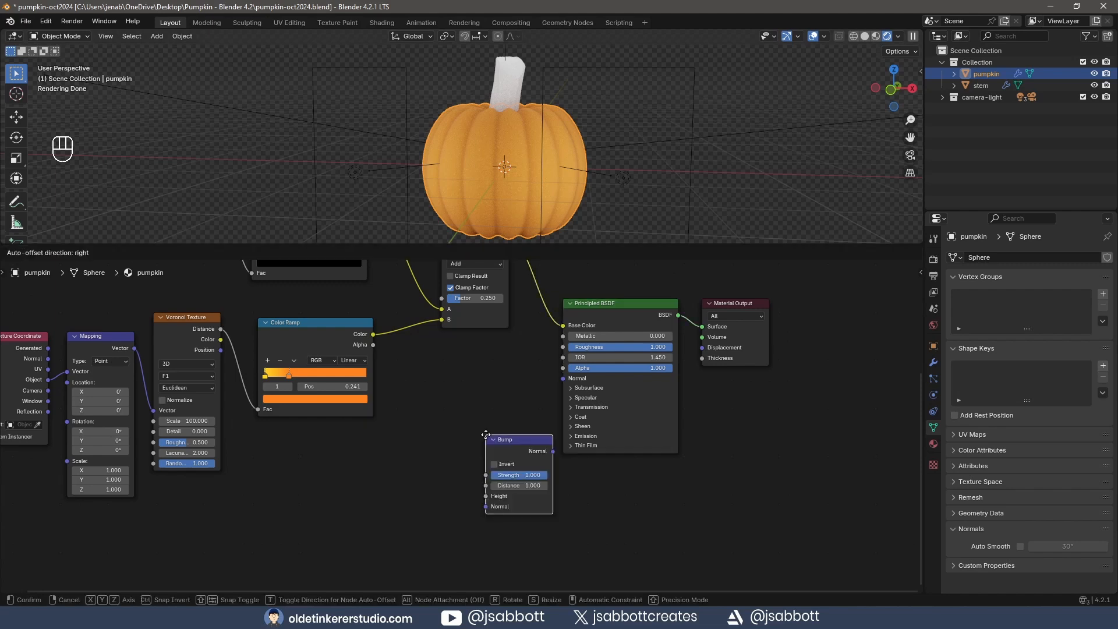
click(461, 436)
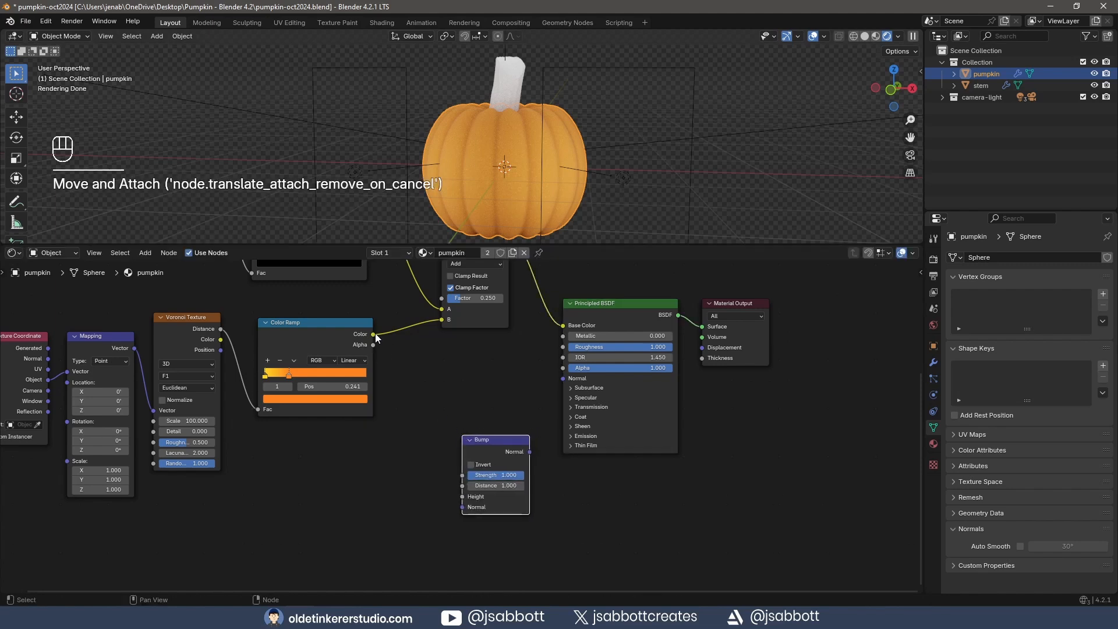
drag(373, 335, 463, 497)
drag(530, 452, 556, 385)
scroll(607, 168, up, 5)
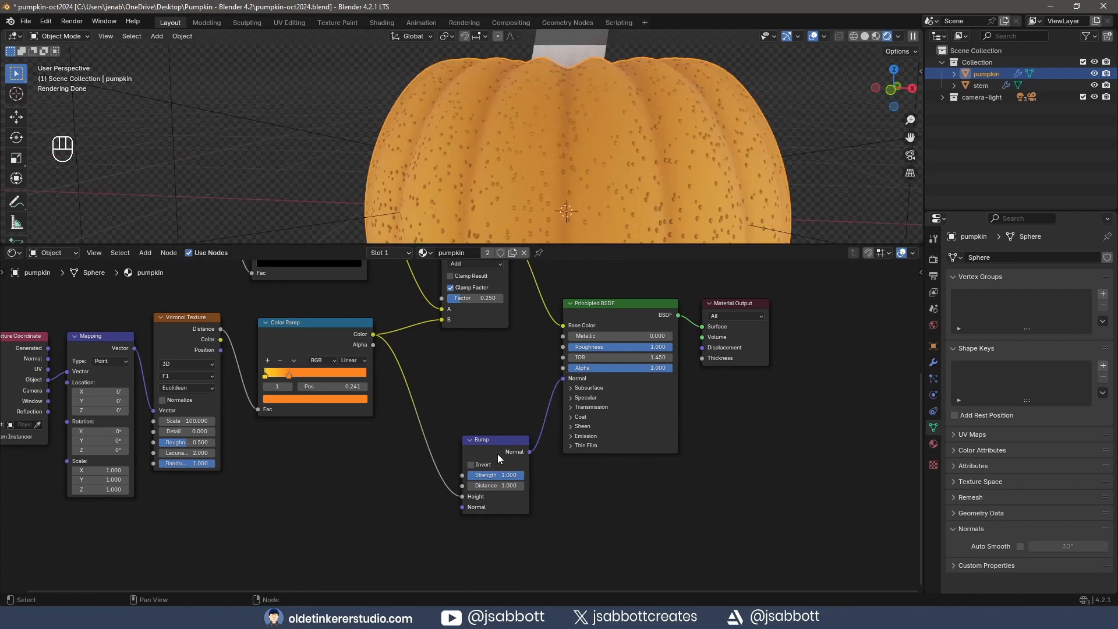
Invert the Bump node and set its Strength to 0.075
click(471, 465)
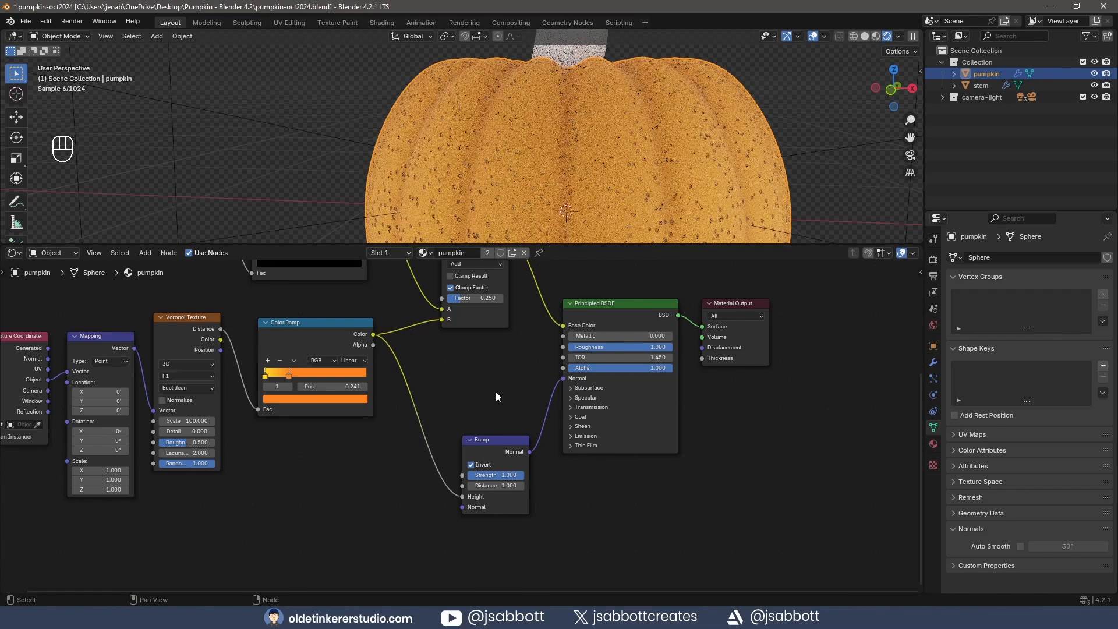
click(504, 475)
key(BackSpace)
text(.07)
key(Return)
Duplicate the Bump node and insert the copy on the normal link between the first Bump and the Principled BSDF
click(490, 440)
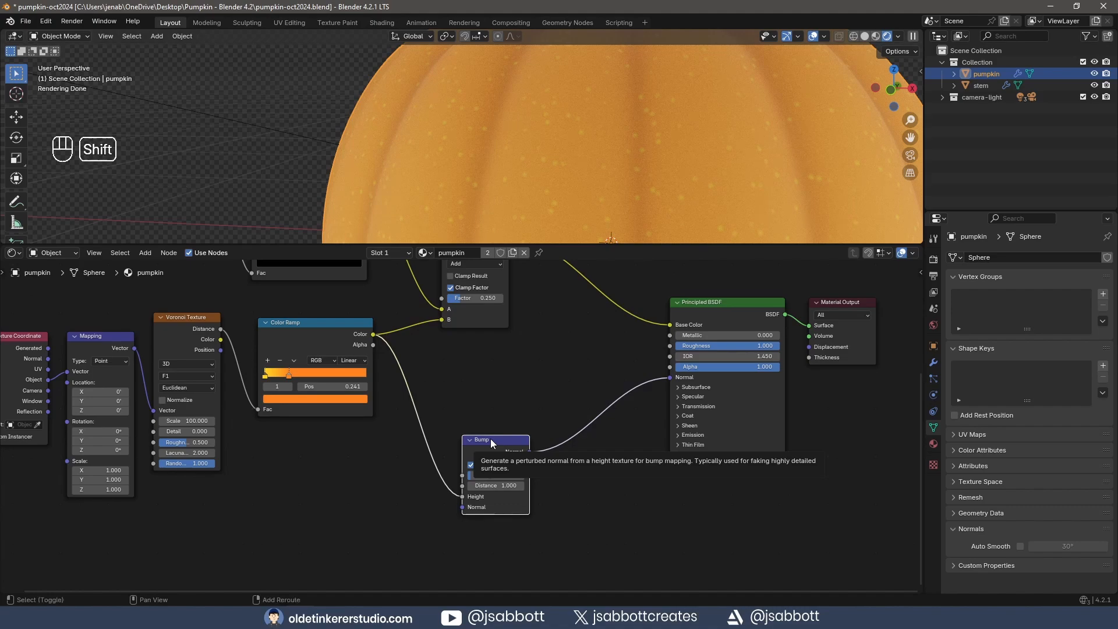
key(shift+d)
click(586, 415)
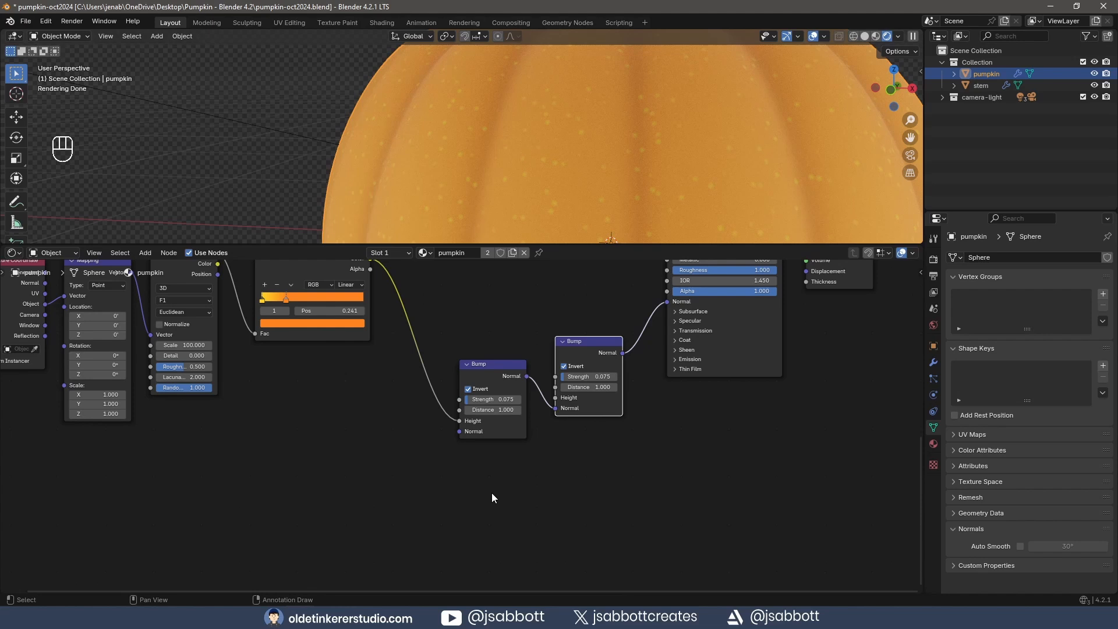
Add a Noise Texture node, feed it from the Mapping node's Vector, and link its Fac to the second Bump's Height
key(shift+a)
mouse_move(486, 481)
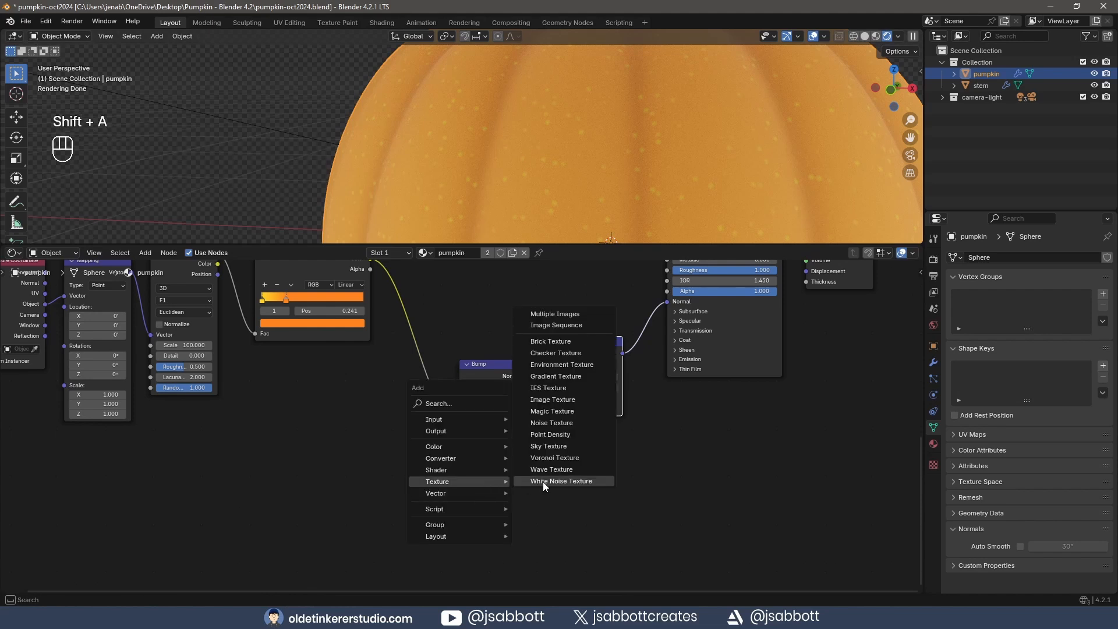
click(551, 422)
key(ctrl+z)
key(ctrl+z)
key(ctrl+z)
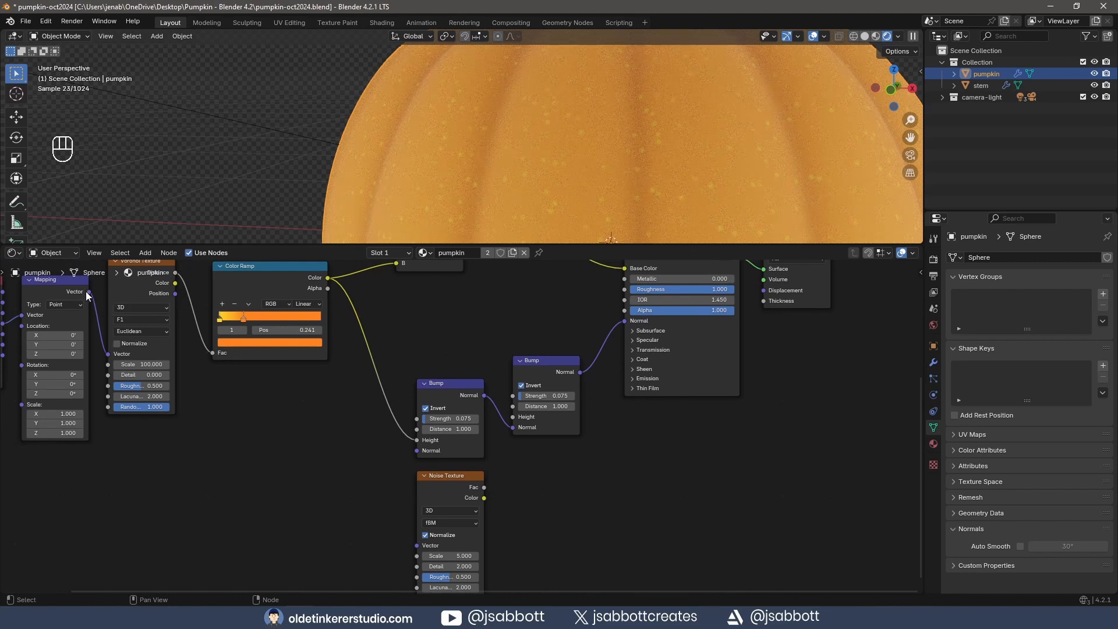
drag(89, 292, 417, 546)
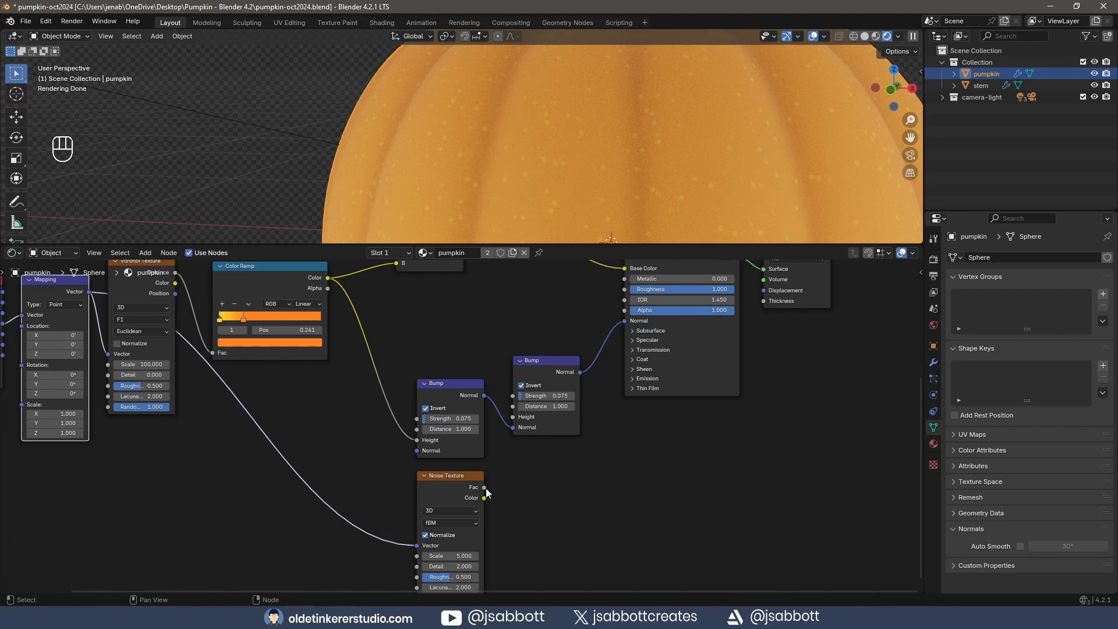
drag(484, 487, 512, 417)
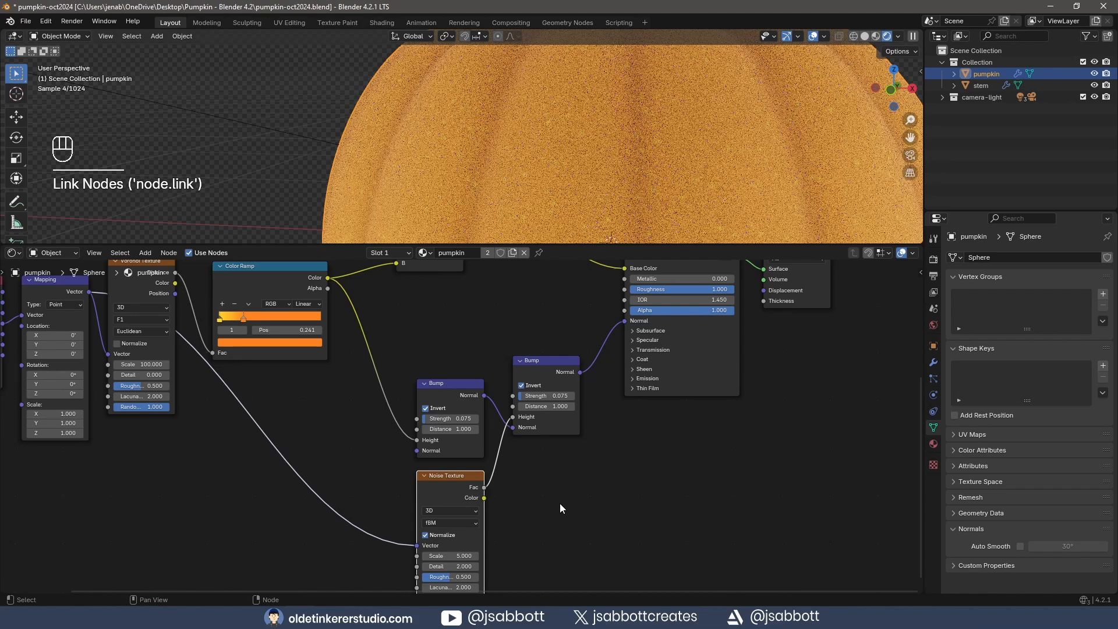
Turn off Invert on the second Bump node and set its Strength to 0.25
click(521, 385)
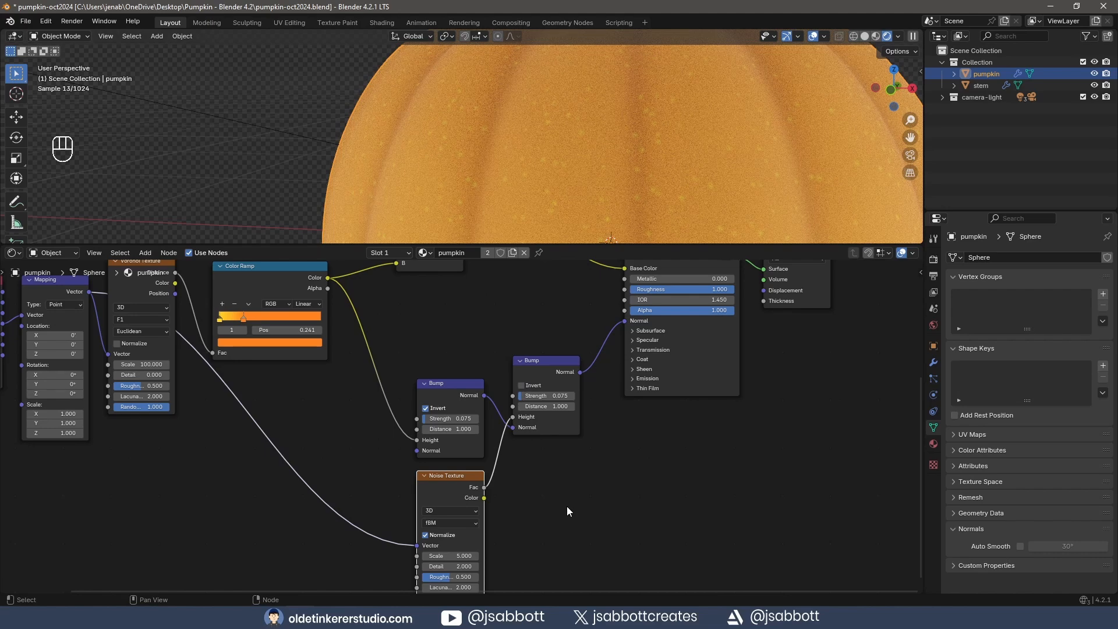
click(552, 396)
text(0.25)
key(Return)
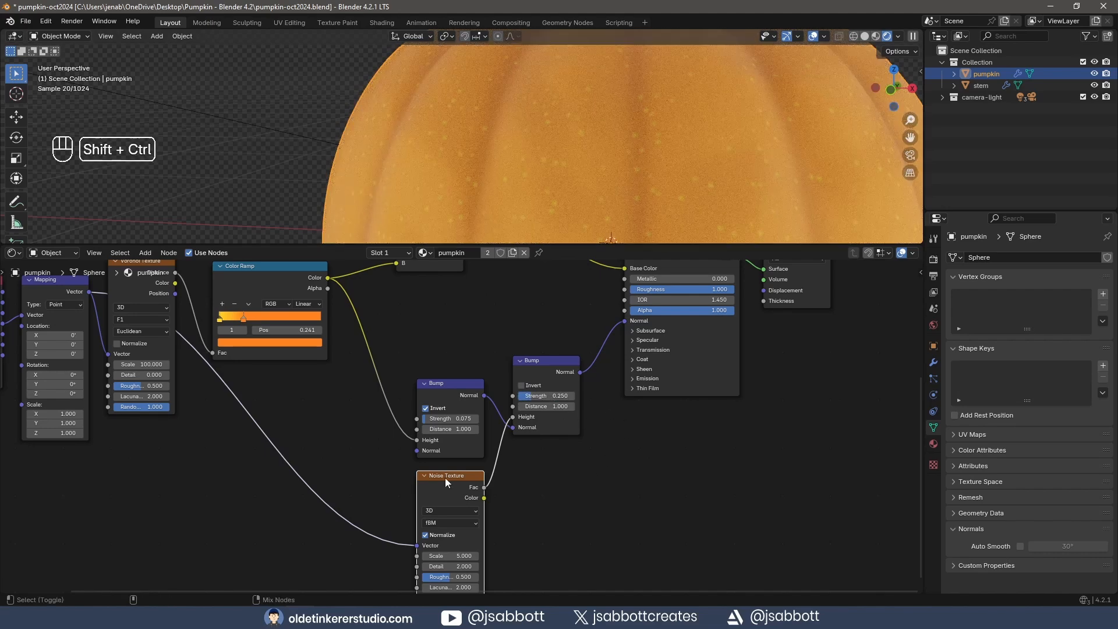
Preview the Noise Texture directly on the pumpkin and set its Scale to 3.5 and Detail to 10
ctrl+shift+click(445, 476)
scroll(536, 193, down, 3)
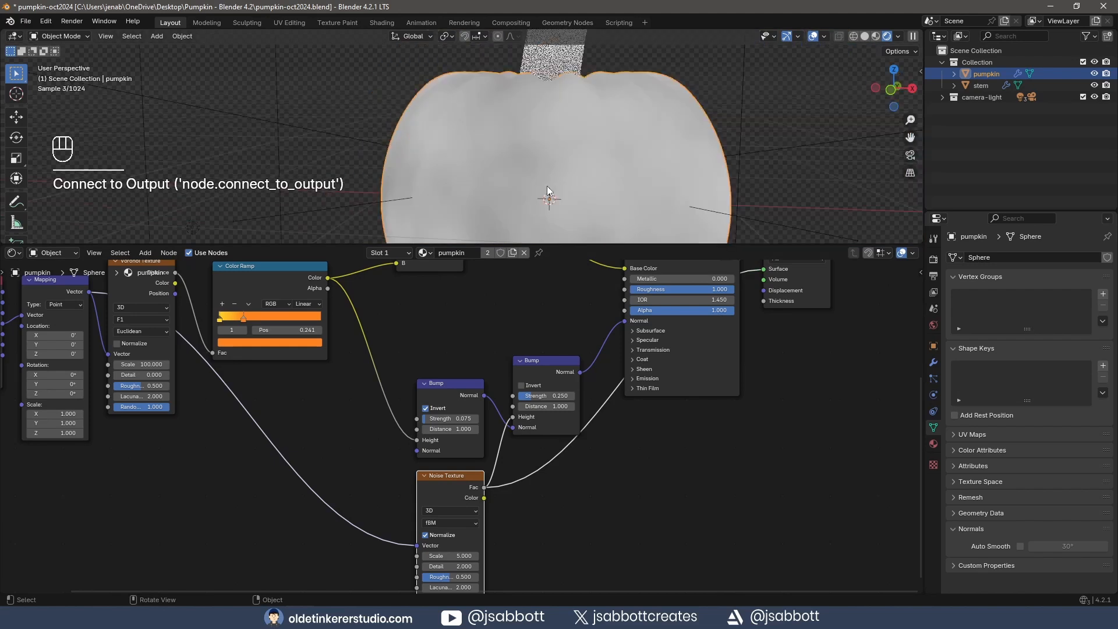
scroll(550, 179, down, 1)
shift+middle_drag(562, 195, 558, 154)
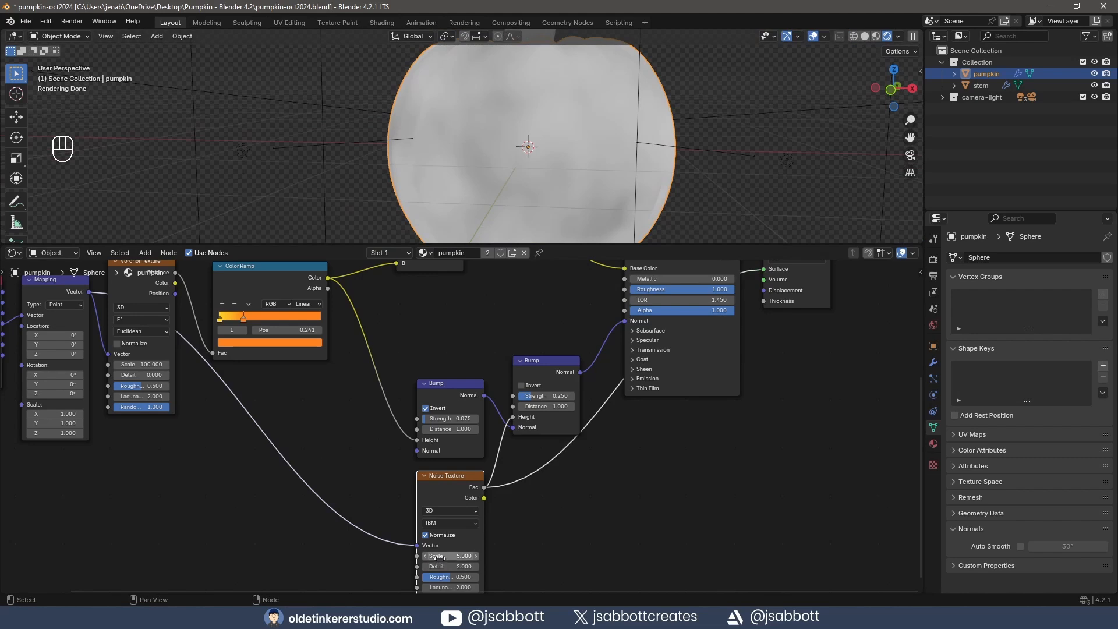
middle_drag(543, 540, 514, 481)
scroll(457, 498, up, 2)
click(408, 497)
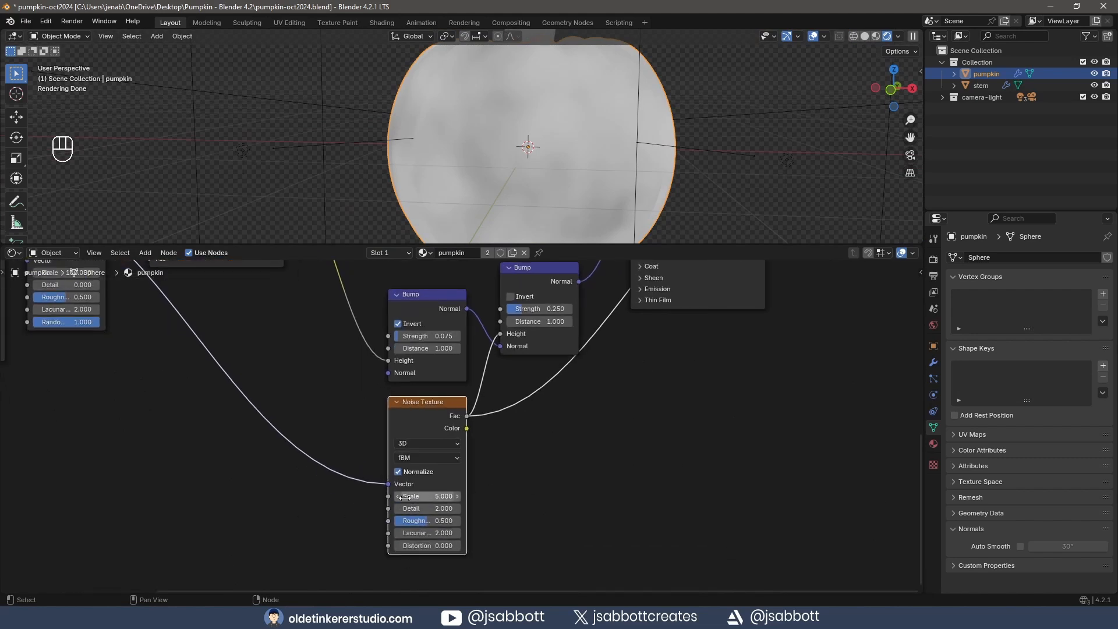
text(3)
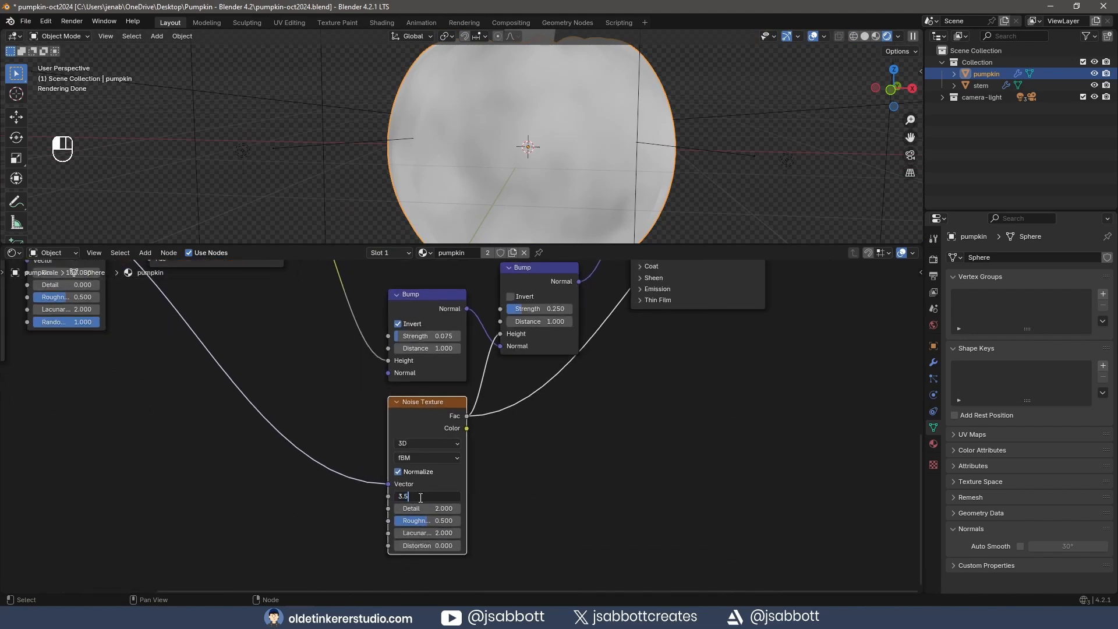
text(.5)
key(Tab)
text(10)
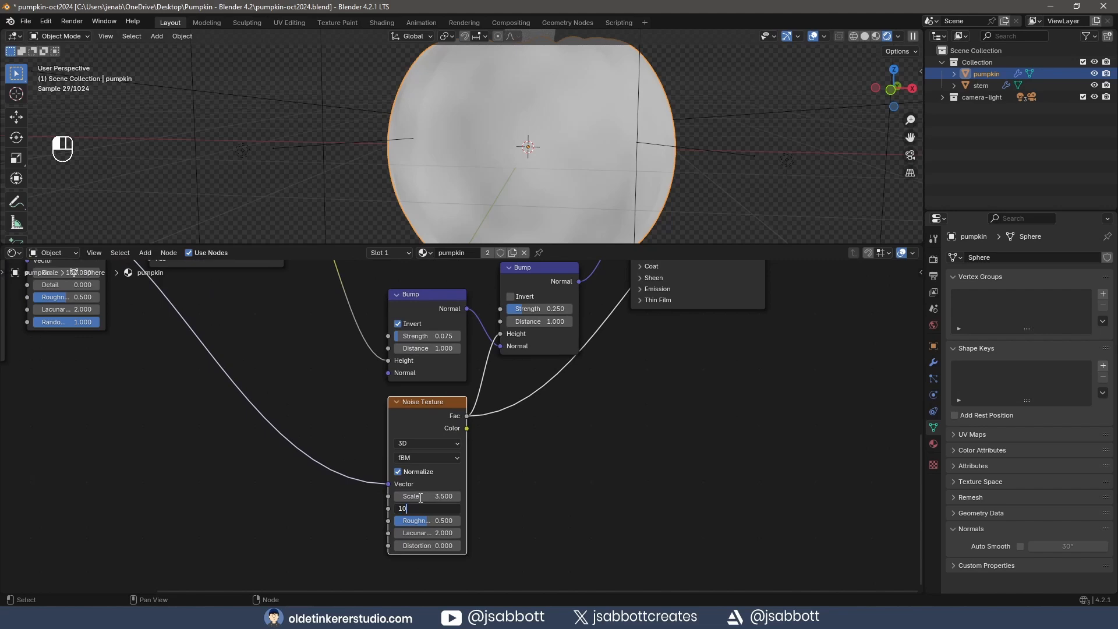
key(Return)
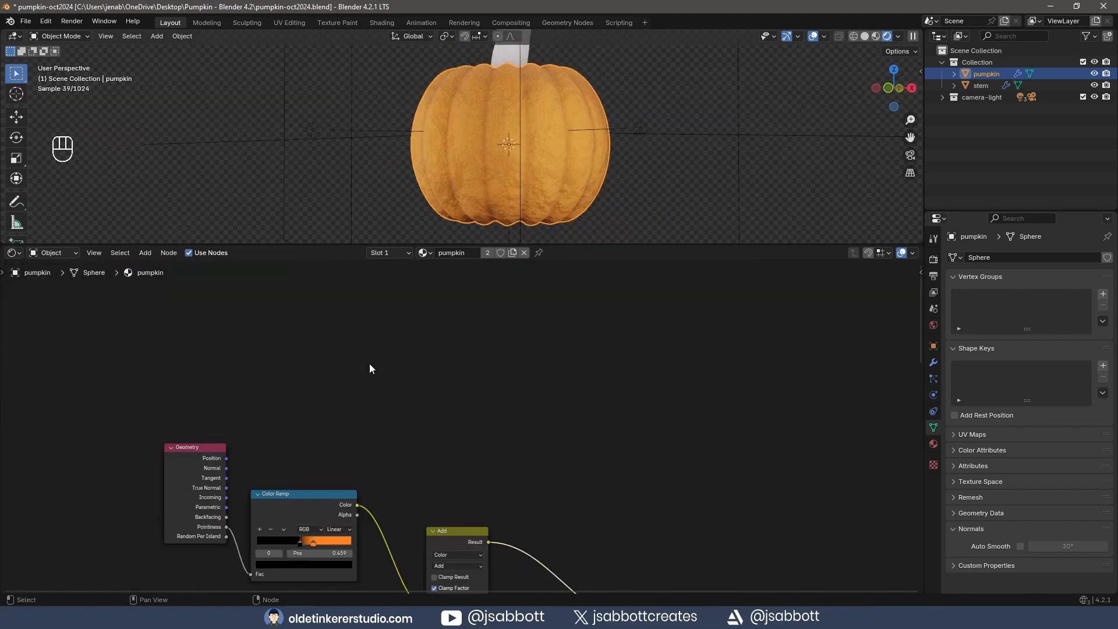
Add a Gradient Texture node above the Pointiness nodes, with Mapping and Texture Coordinate nodes feeding it
key(shift+a)
mouse_move(345, 330)
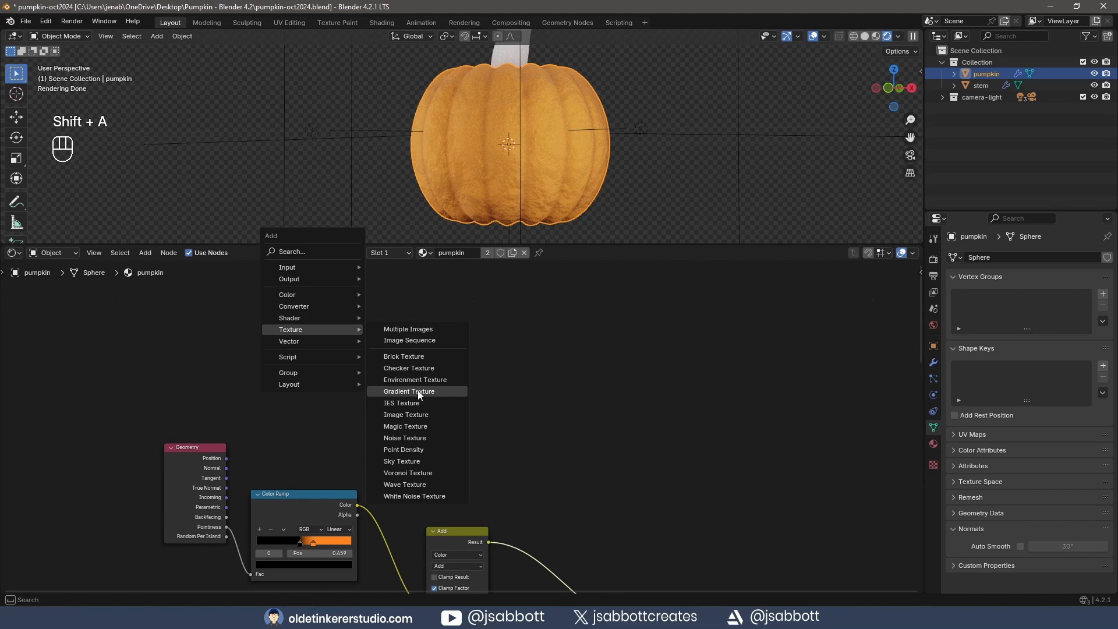
click(419, 395)
click(360, 343)
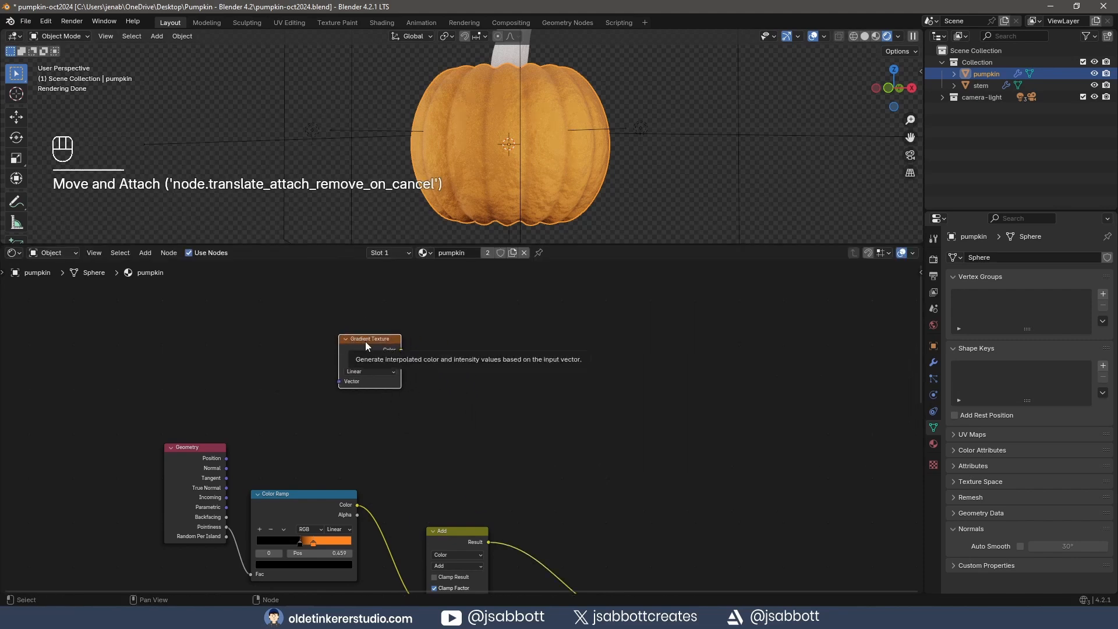
click(365, 342)
key(ctrl+t)
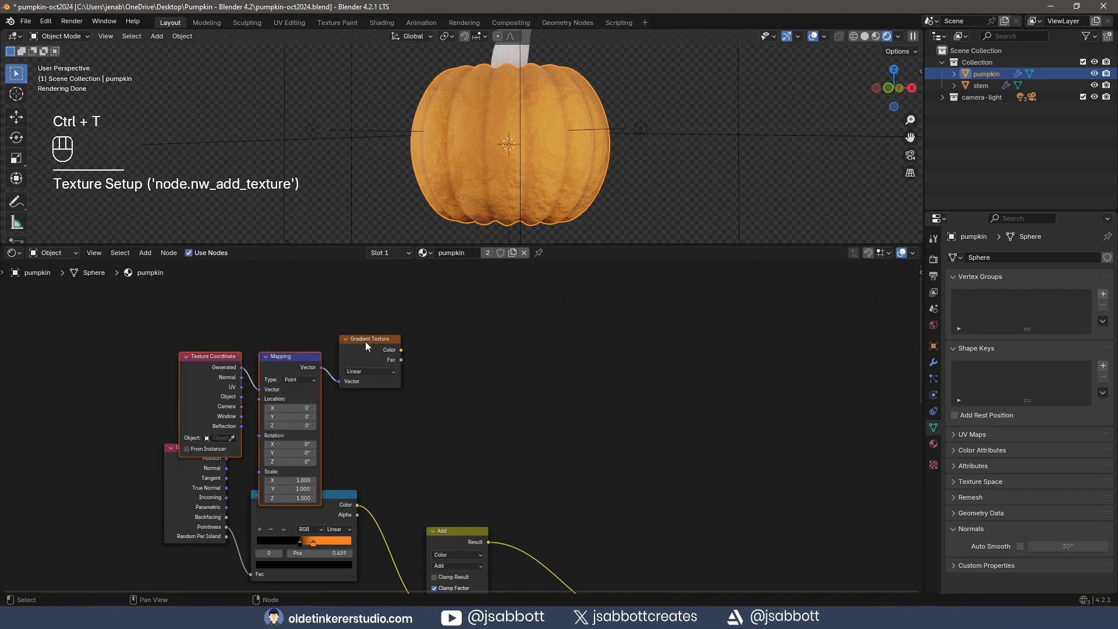
Move the Gradient Texture node group clear of the Pointiness nodes and switch its Mapping input to Object coordinates
shift+click(352, 342)
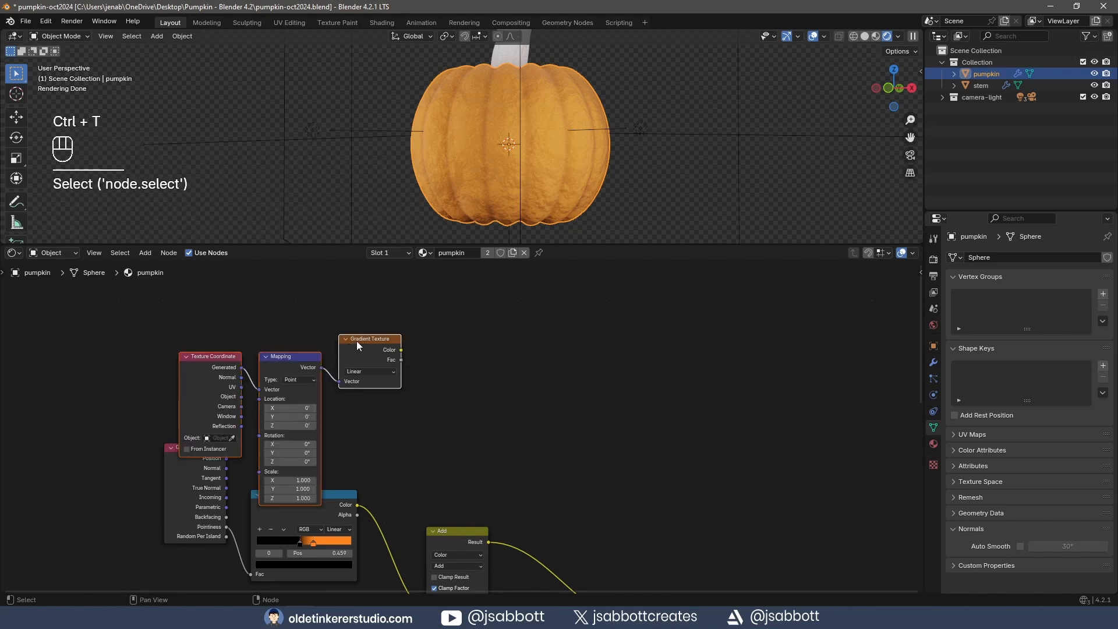
drag(356, 341, 434, 310)
drag(316, 369, 327, 362)
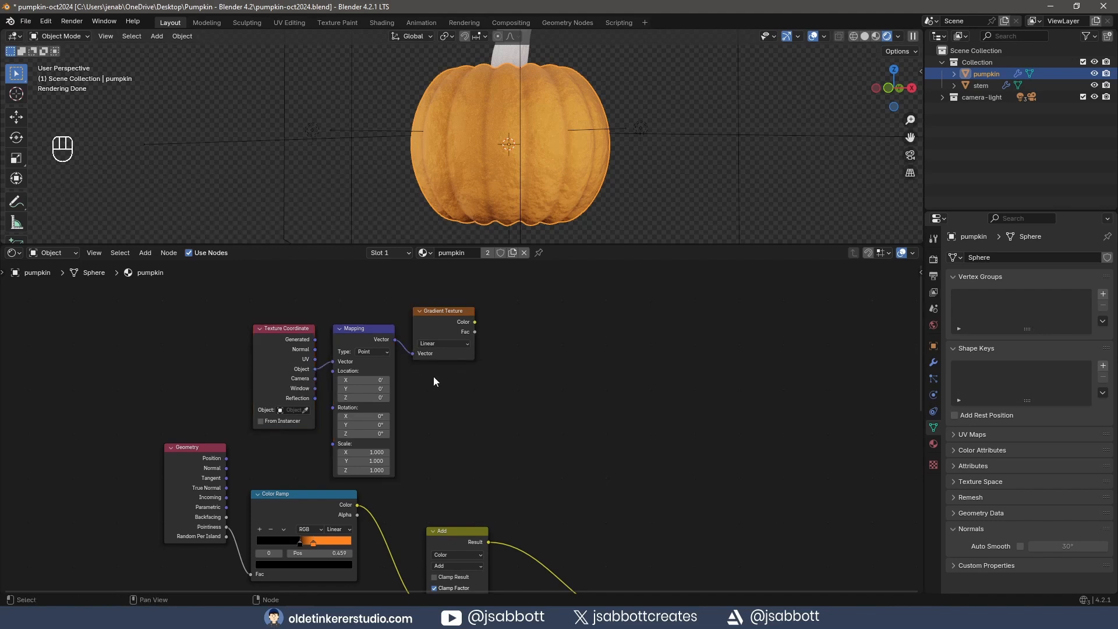
Preview the Gradient Texture on the pumpkin and set its Mapping node's Y rotation to 90°
ctrl+shift+click(438, 313)
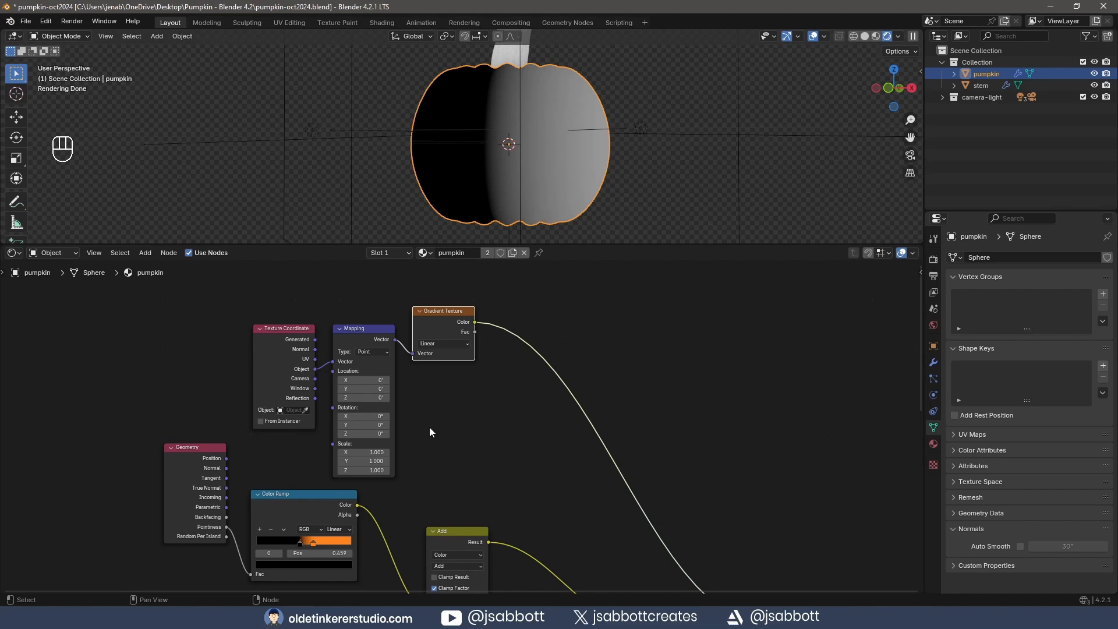
scroll(429, 427, up, 2)
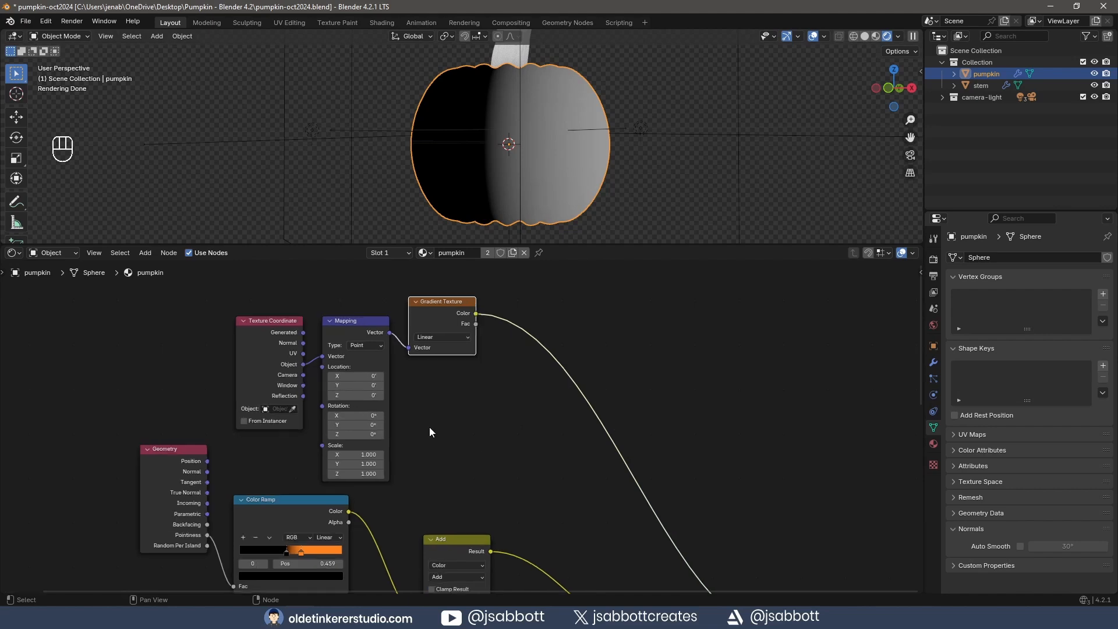
click(348, 425)
text(90)
key(Return)
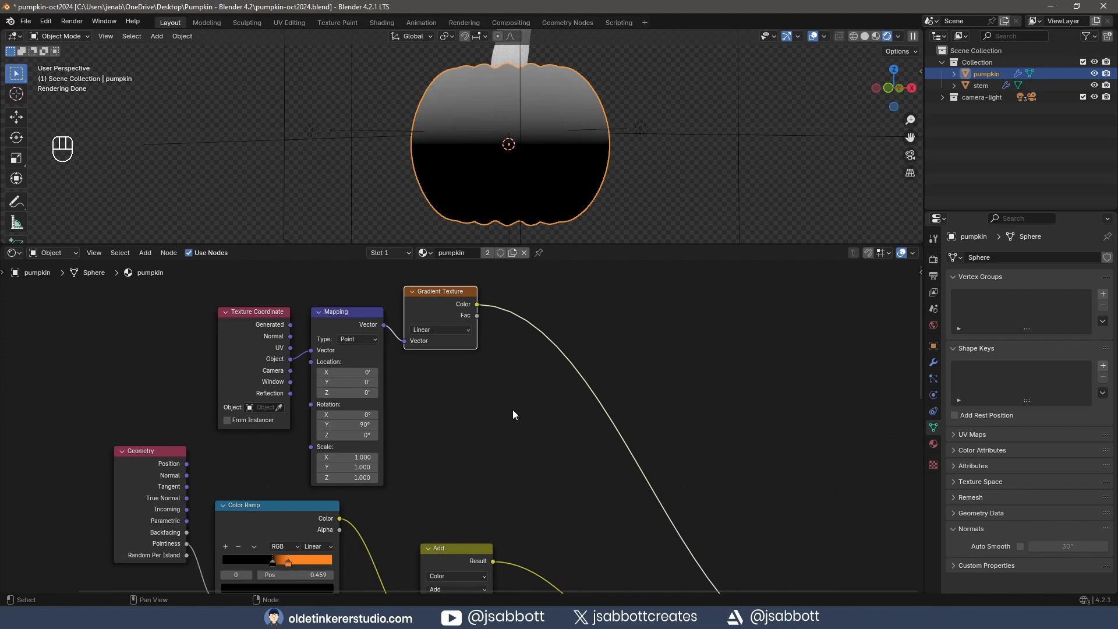
Insert a Color Ramp node on the link between the Gradient Texture and the Material Output
ctrl+scroll(513, 410, right, 4)
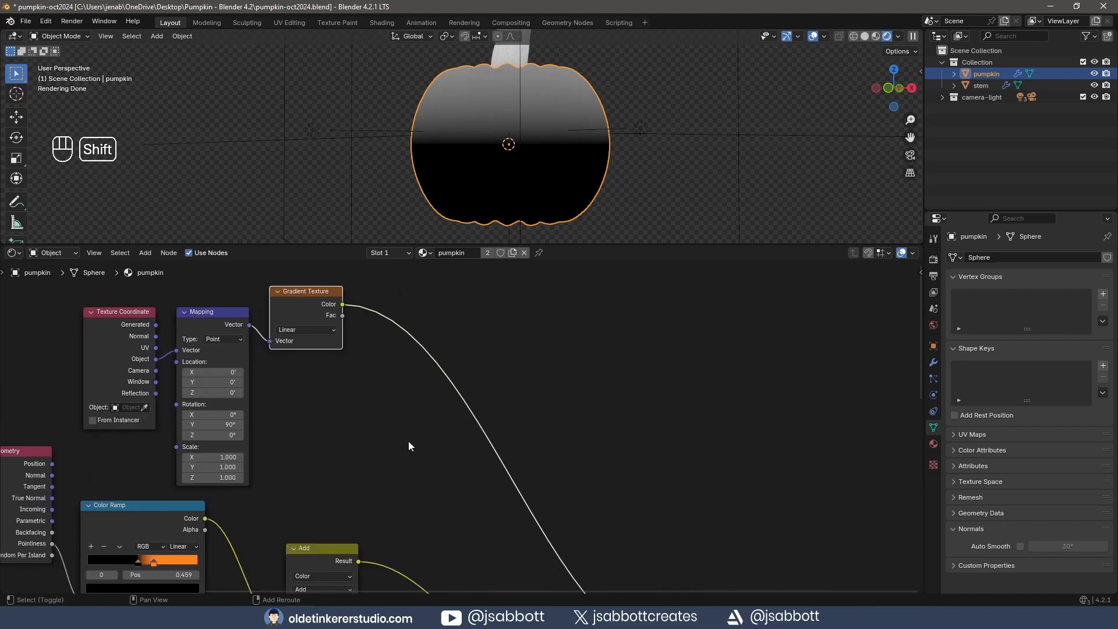
key(shift+a)
mouse_move(408, 441)
mouse_move(396, 417)
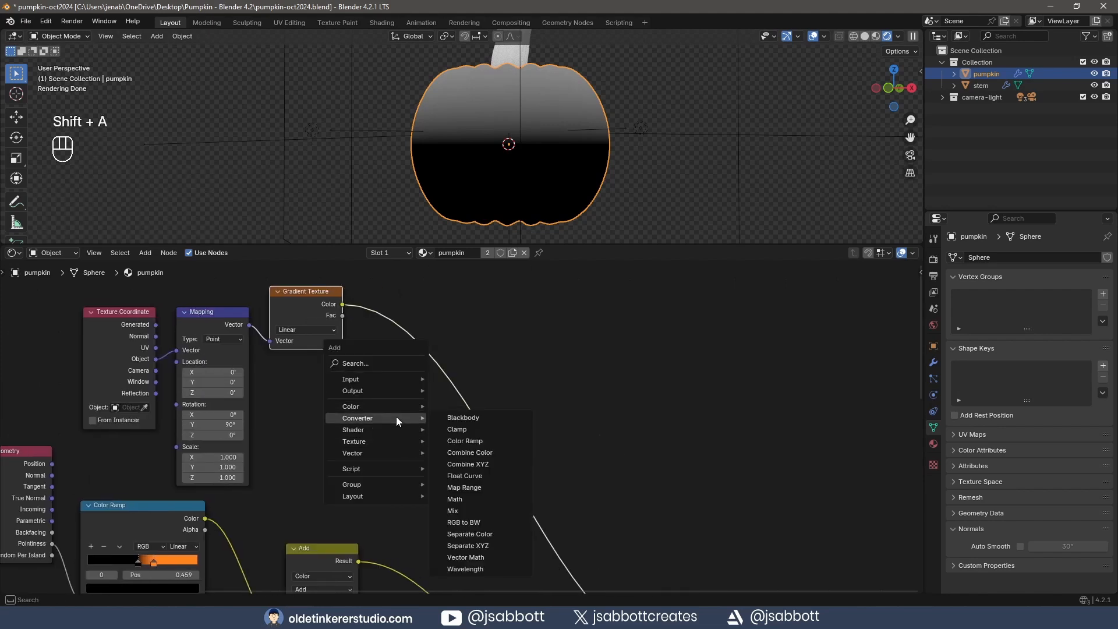
click(465, 441)
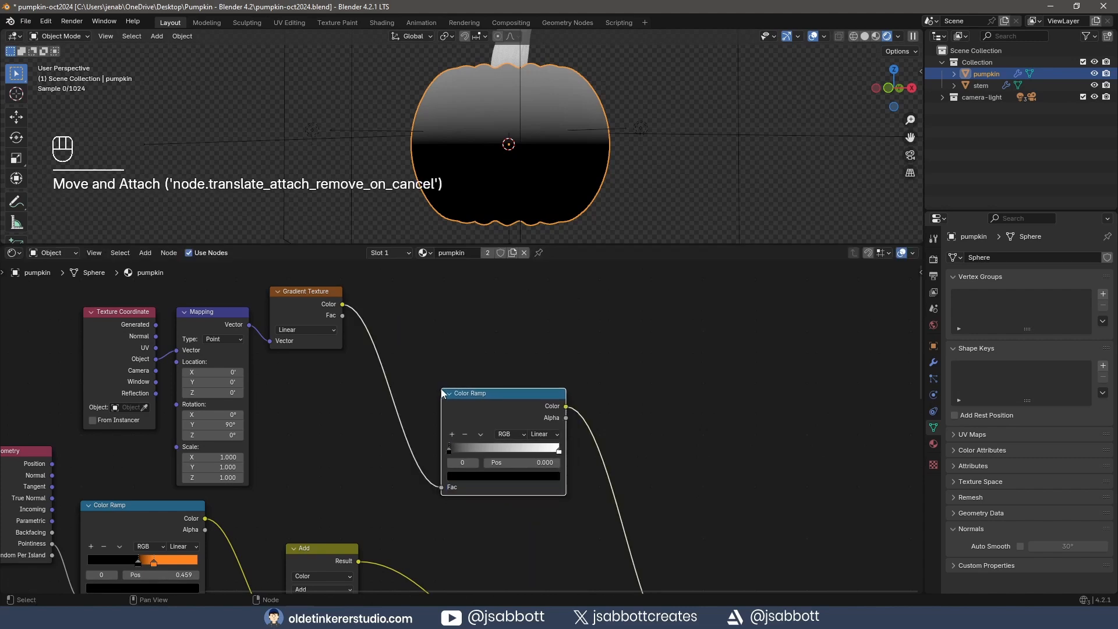
click(396, 386)
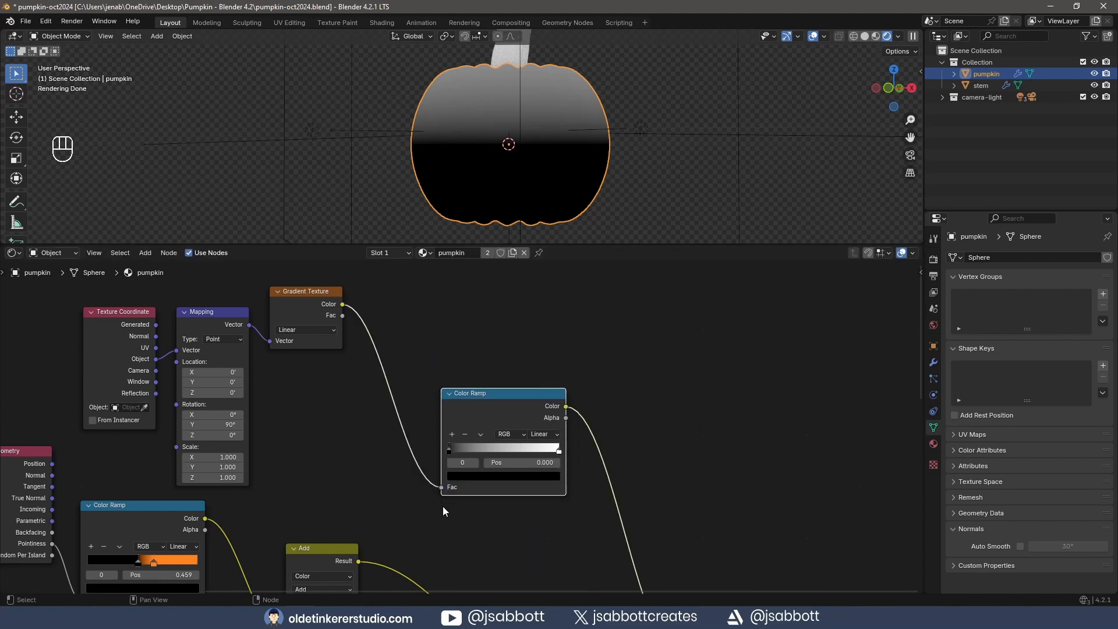
Color the gradient Color Ramp's white stop with the orange sampled from the Pointiness Color Ramp and set the Gradient Texture type to Easing
middle_drag(372, 487, 394, 425)
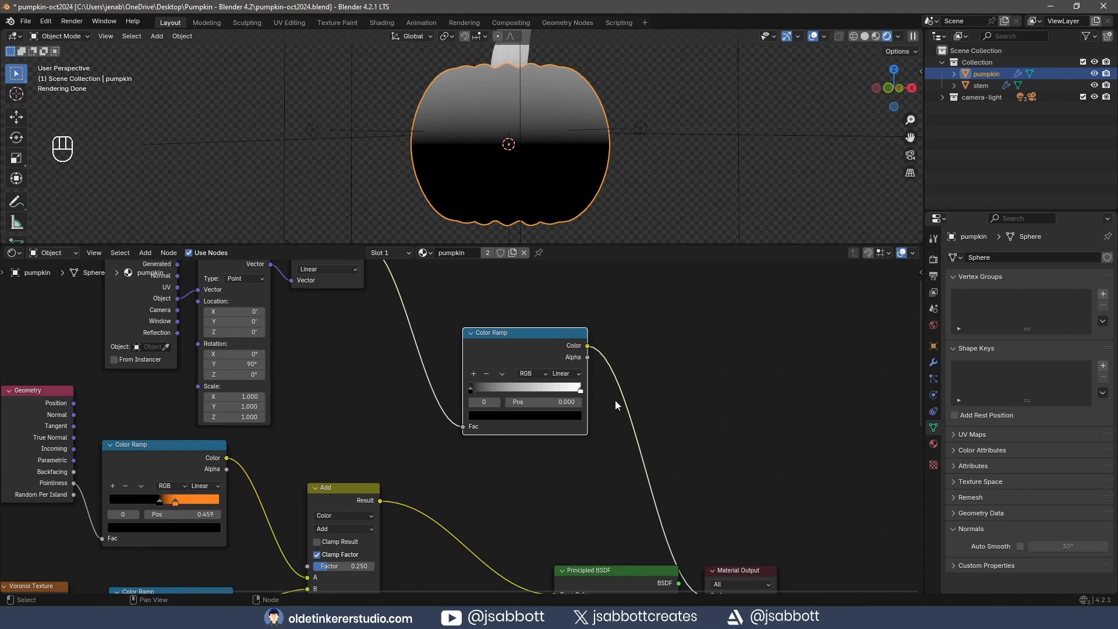
click(580, 391)
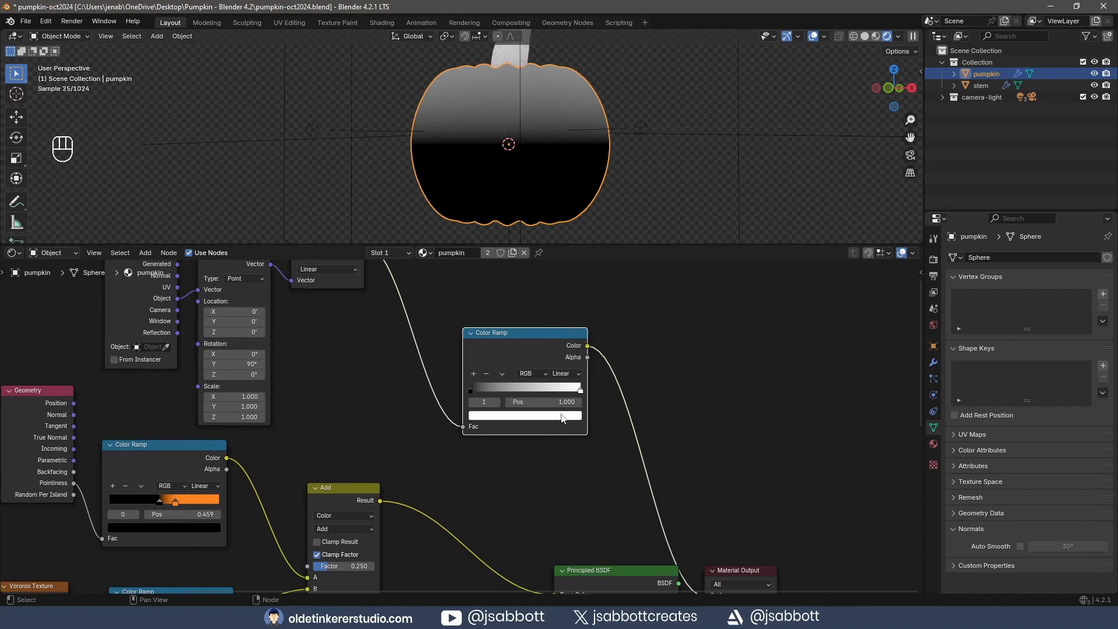
click(559, 416)
click(571, 369)
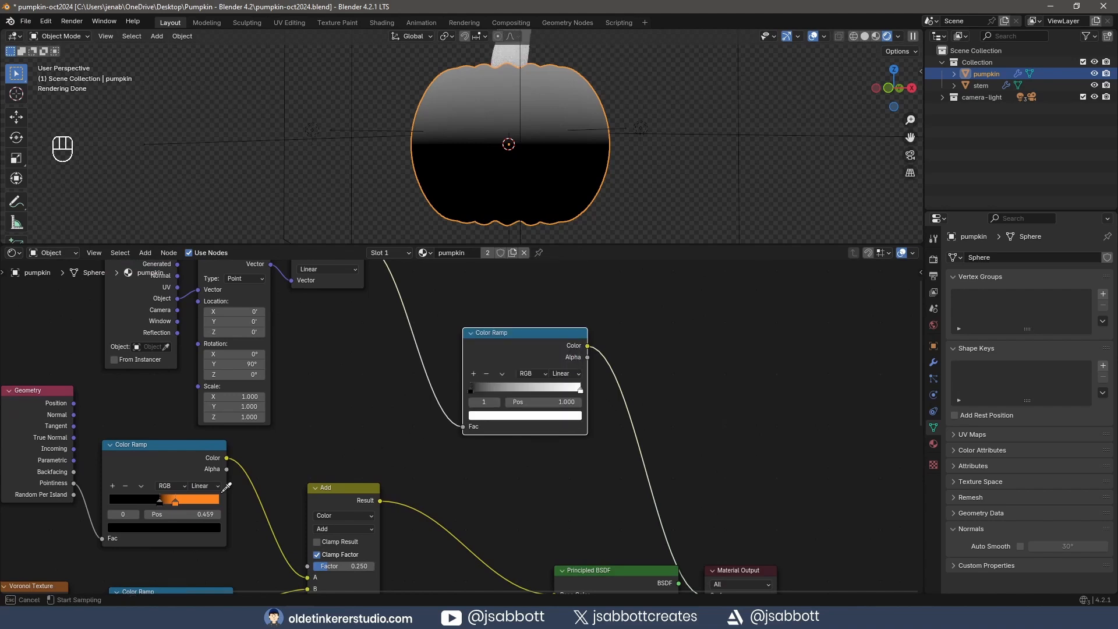
click(208, 496)
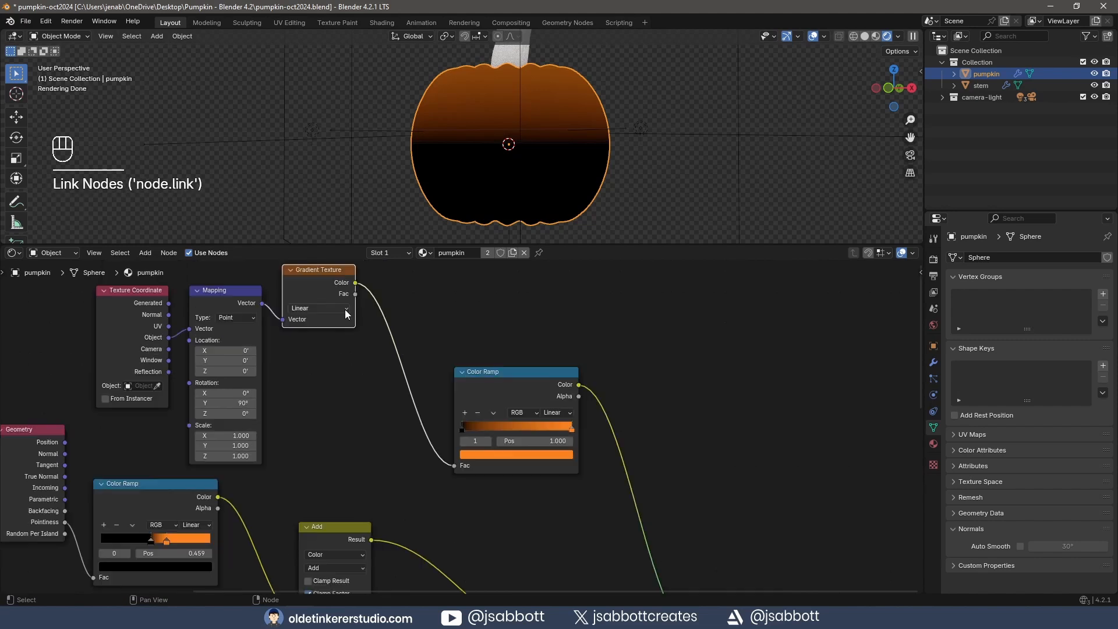
click(345, 310)
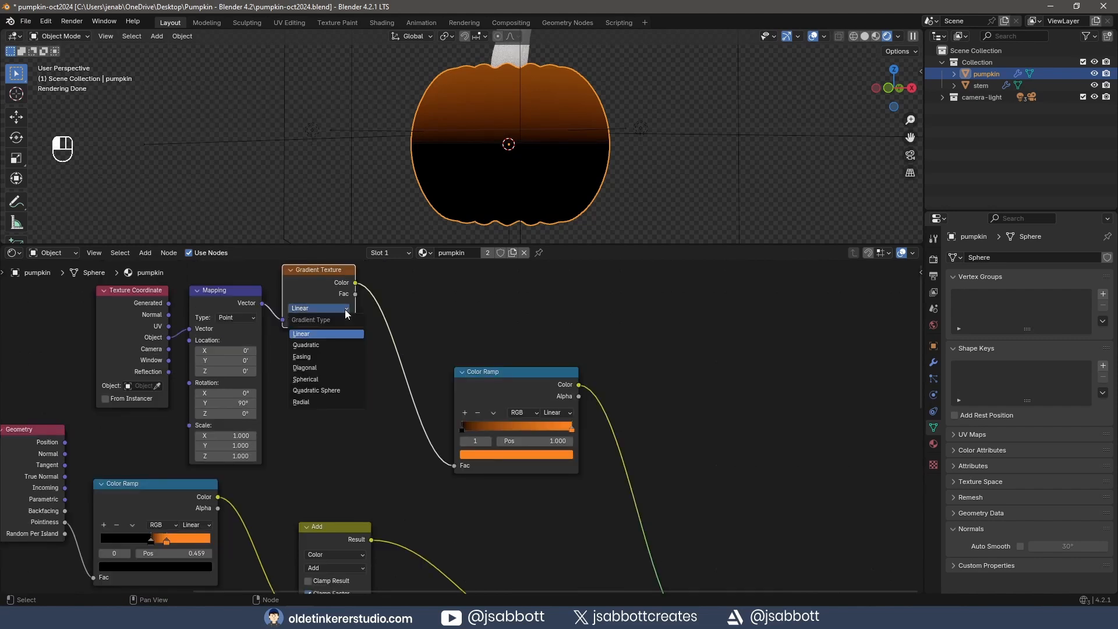
click(316, 357)
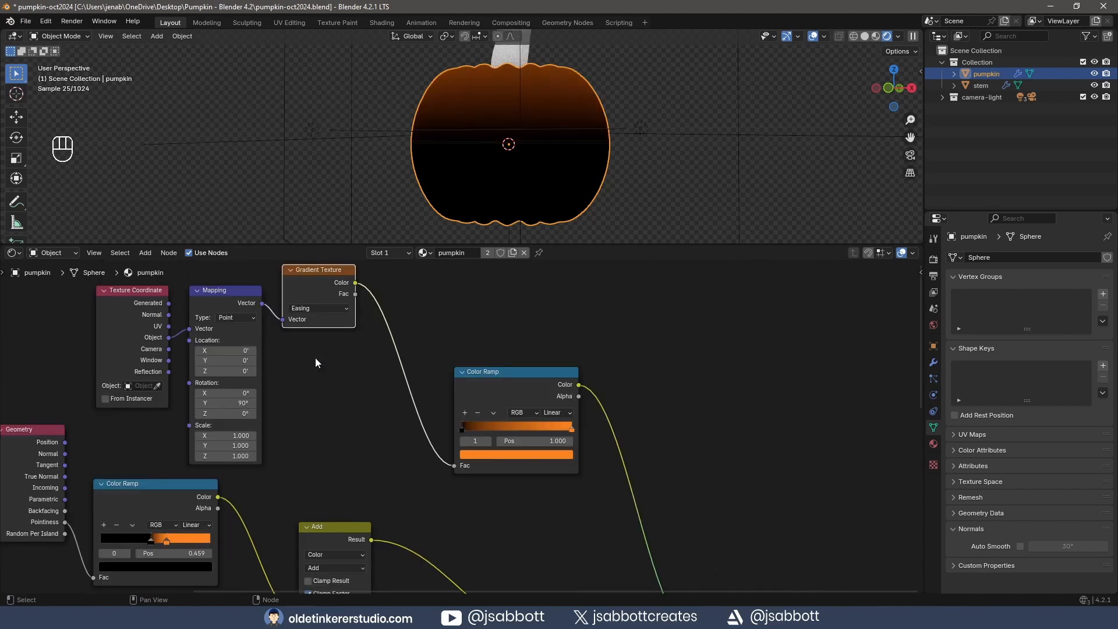
Duplicate the Add node onto the Base Color link, switch the copy to Mix blending, and connect the gradient Color Ramp's Color to its B input
click(92, 393)
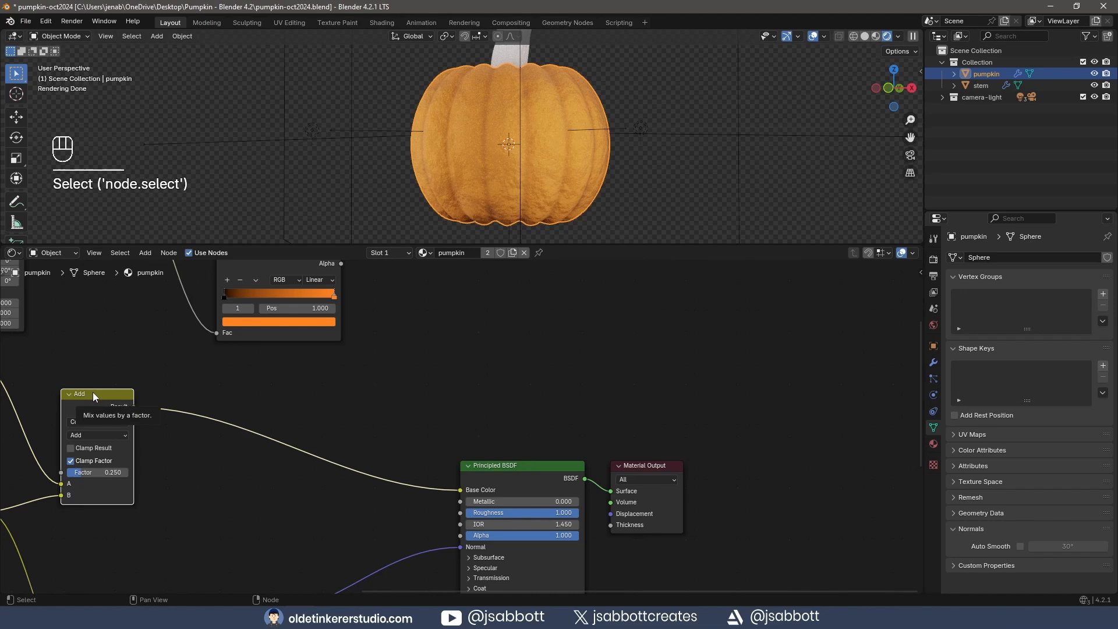
key(shift+d)
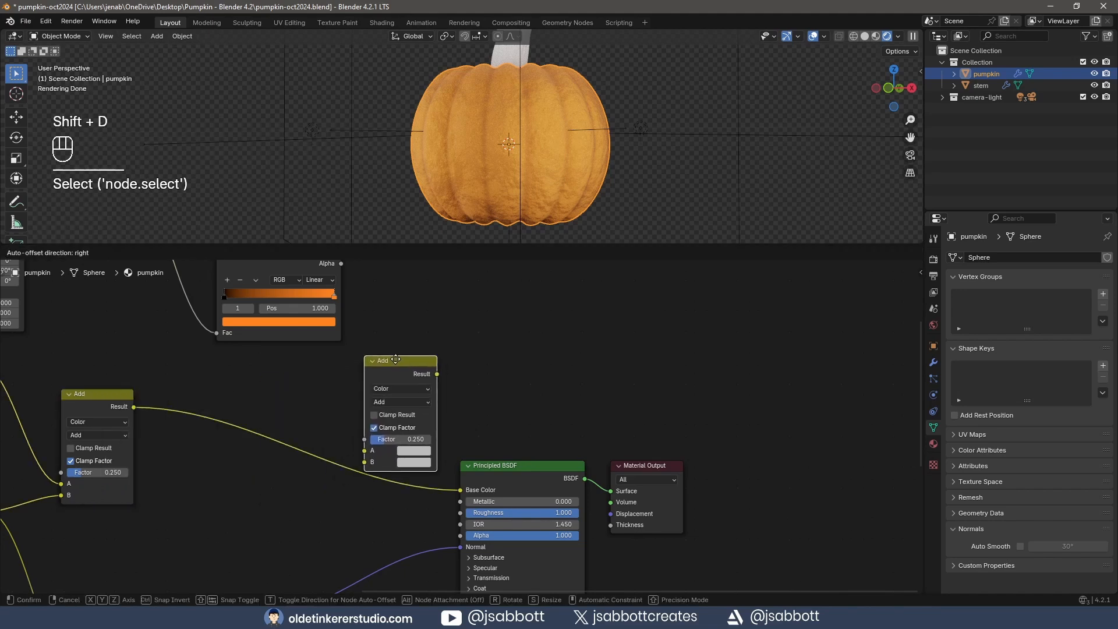
click(396, 376)
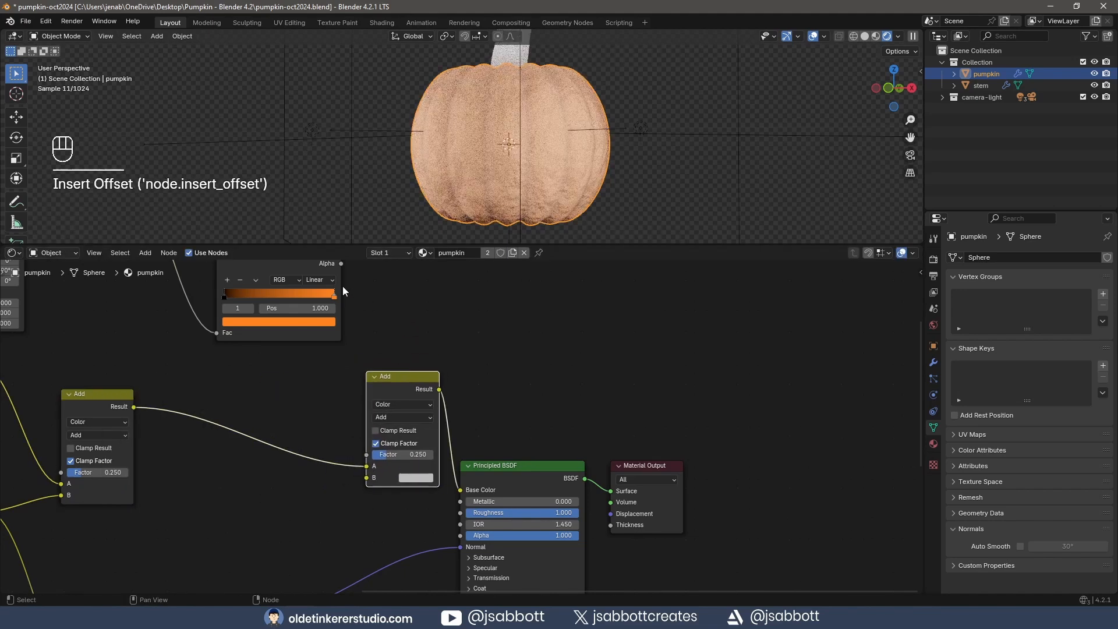
middle_drag(369, 280, 357, 308)
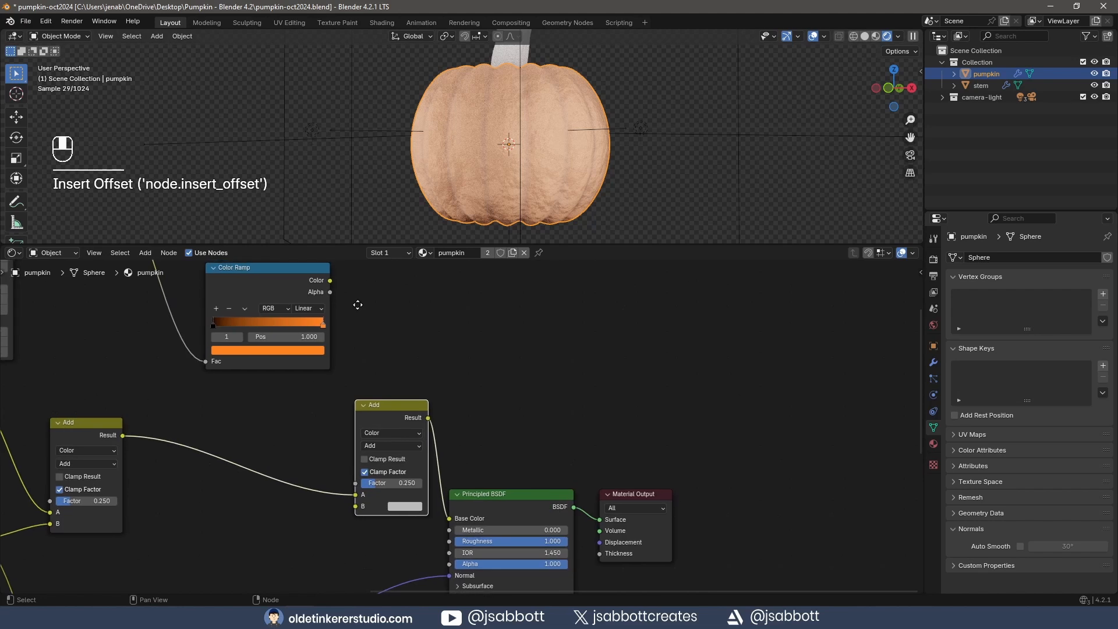
click(387, 445)
click(385, 471)
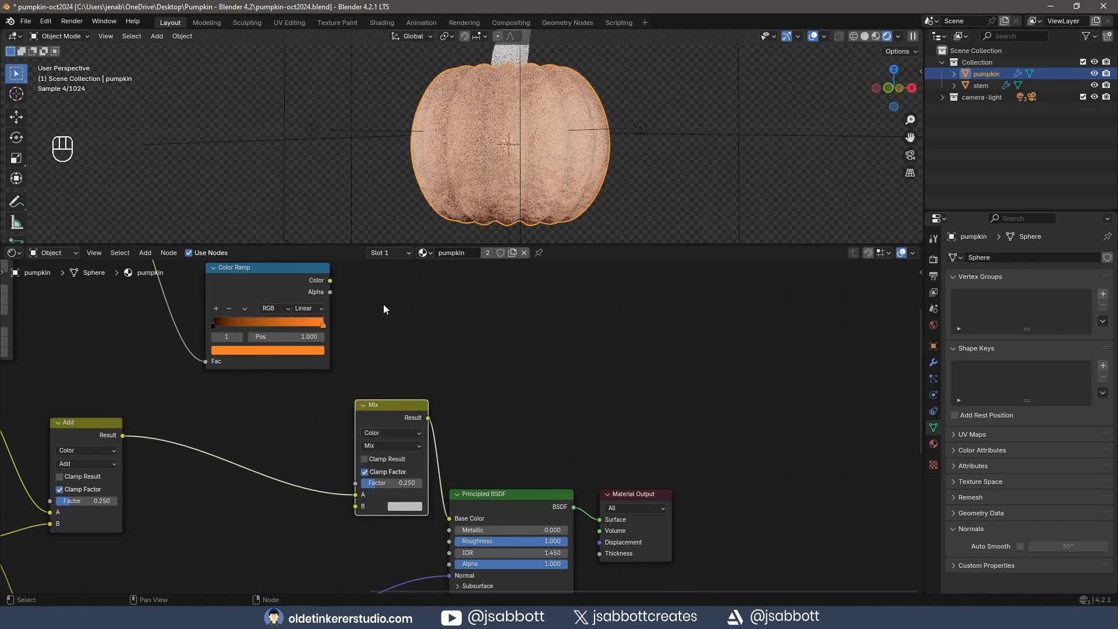
drag(331, 280, 355, 506)
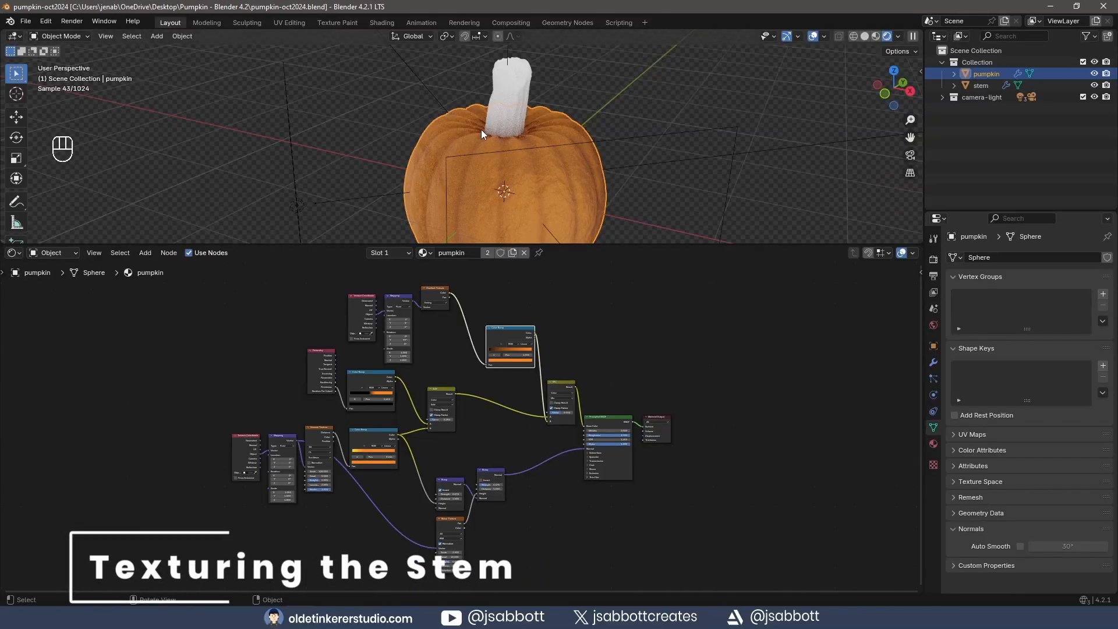
Assign the pumpkin material to the stem, make an independent copy of it, and rename the copy stem
click(509, 90)
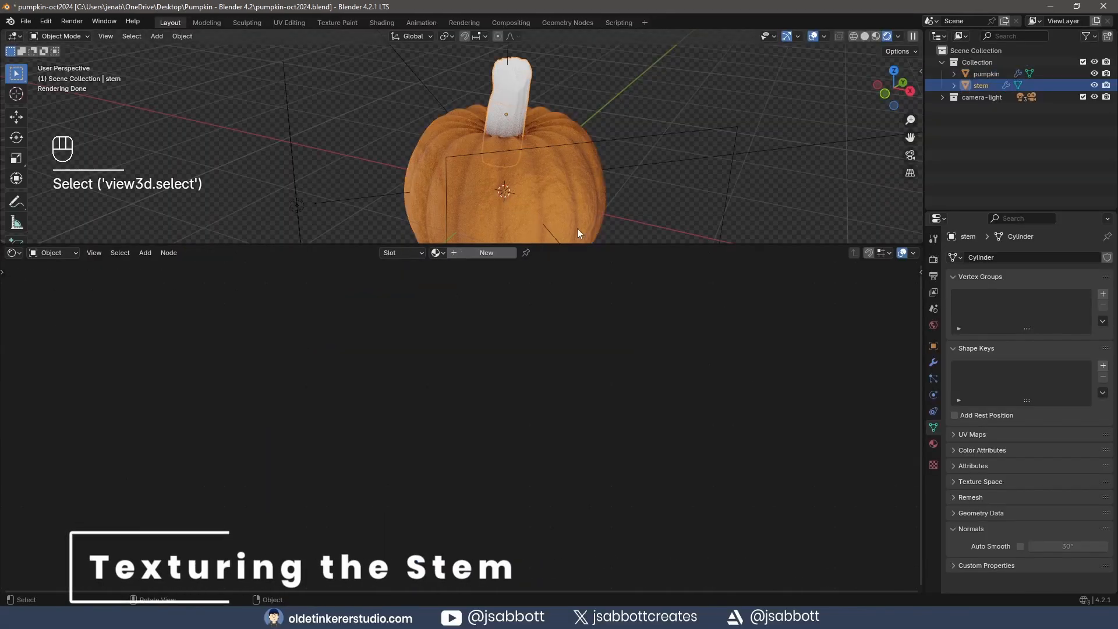
click(445, 253)
click(466, 271)
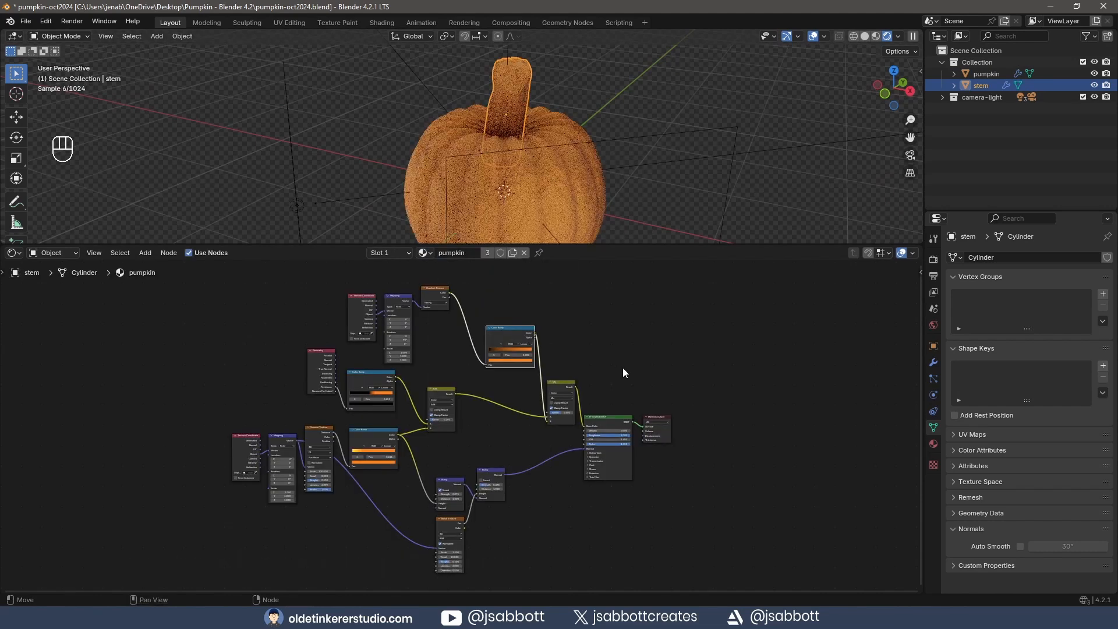
click(511, 253)
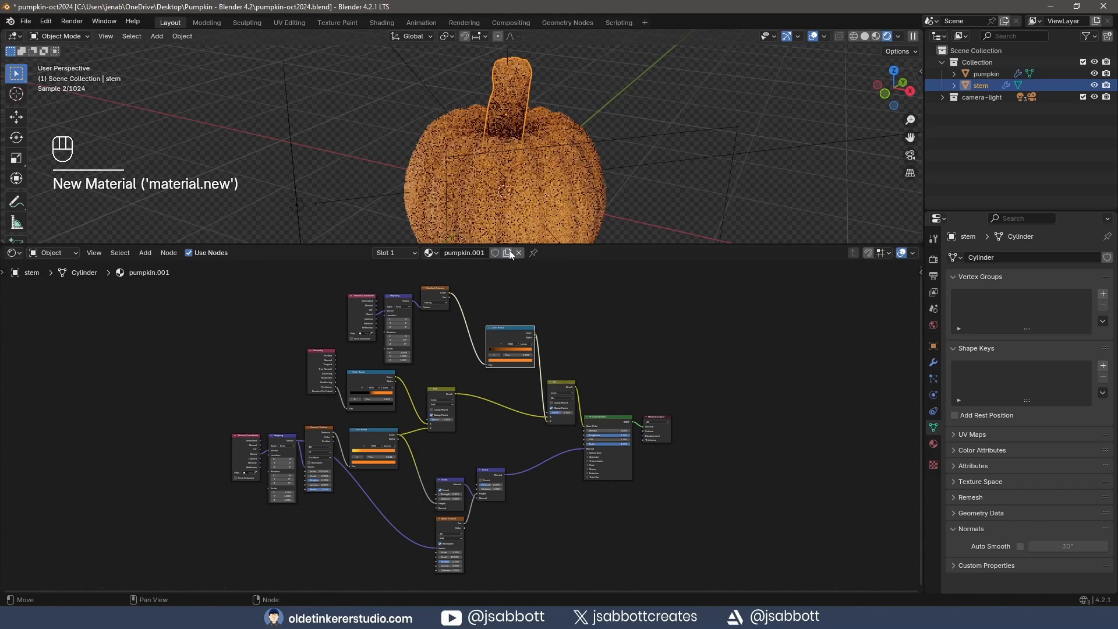
double_click(465, 253)
text(stem)
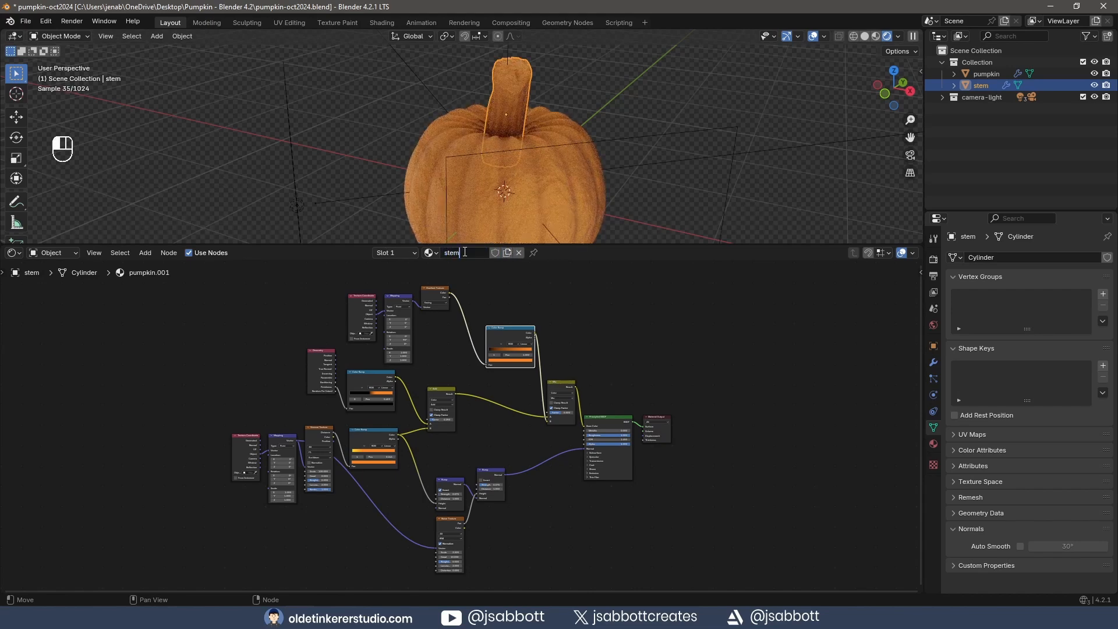
key(Return)
scroll(387, 500, up, 5)
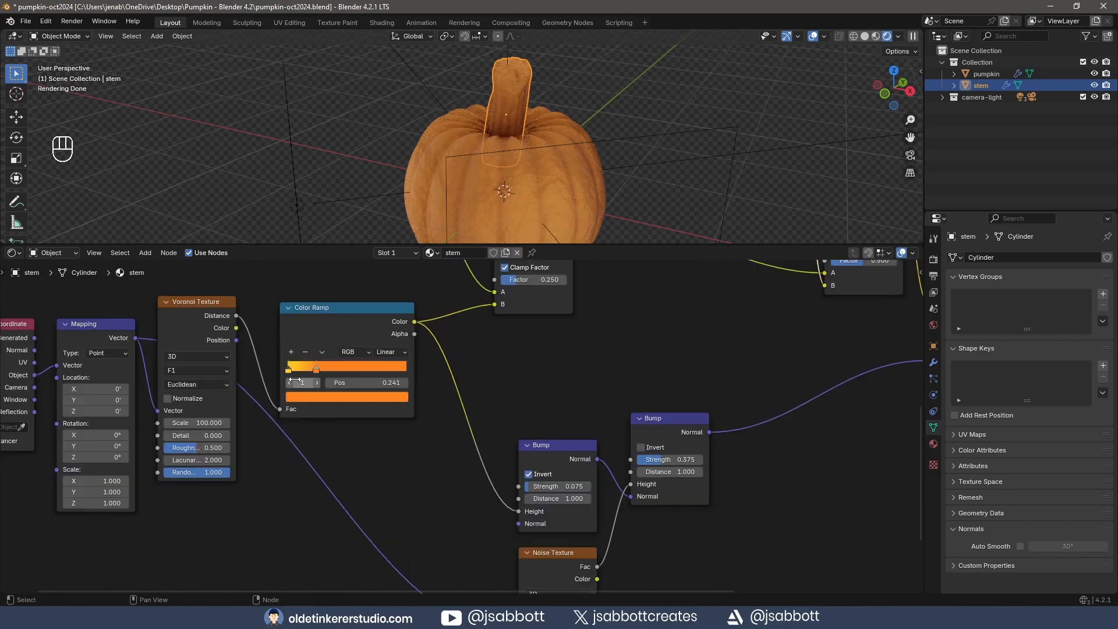
click(288, 372)
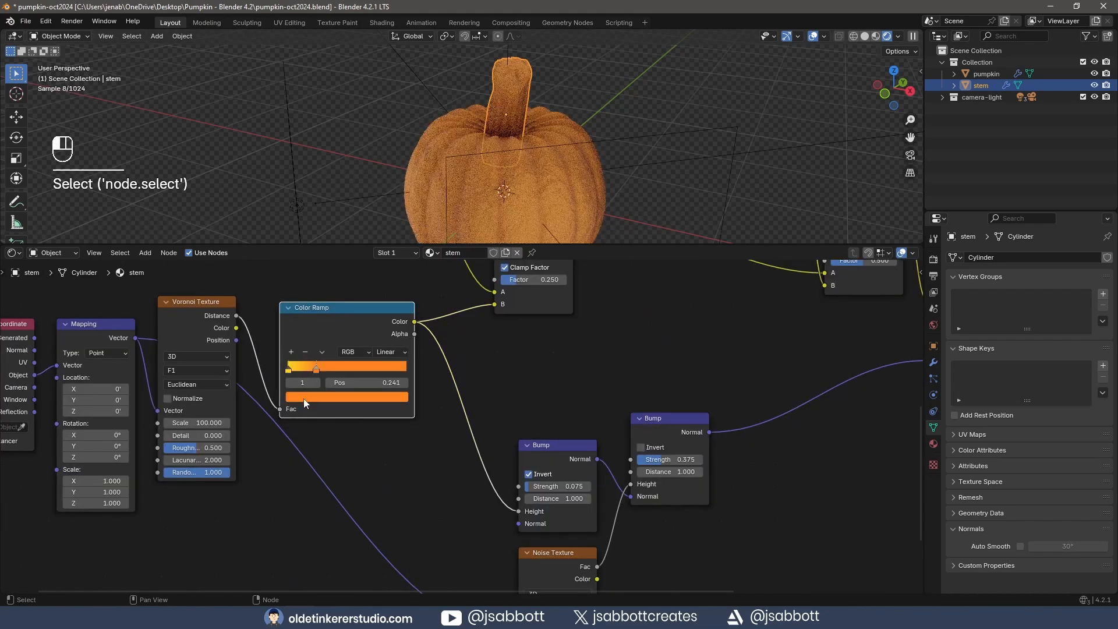
click(302, 397)
drag(399, 223, 399, 317)
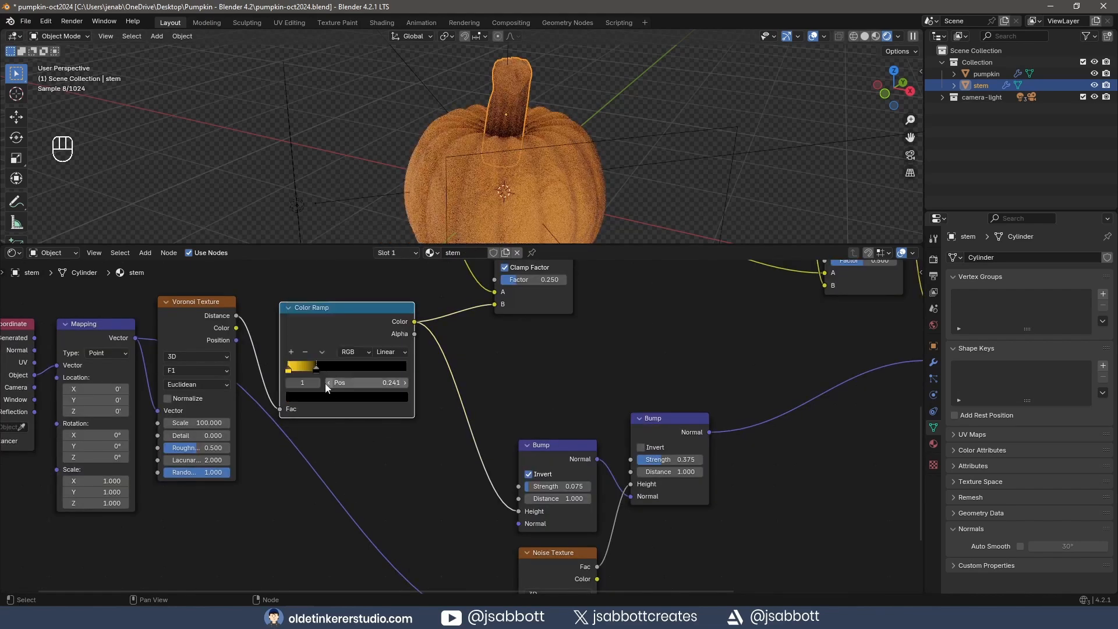
key(ctrl+z)
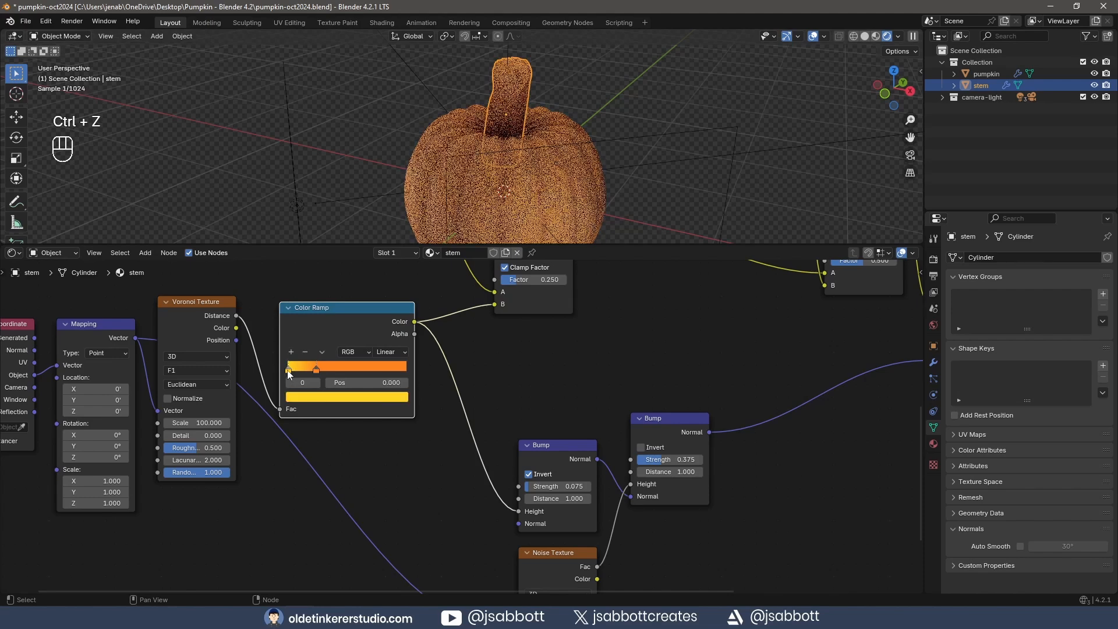
Change the Voronoi Color Ramp's yellow stop to black and its orange stop to brown, hex 8B4820
click(303, 398)
drag(399, 225, 399, 320)
key(ctrl+z)
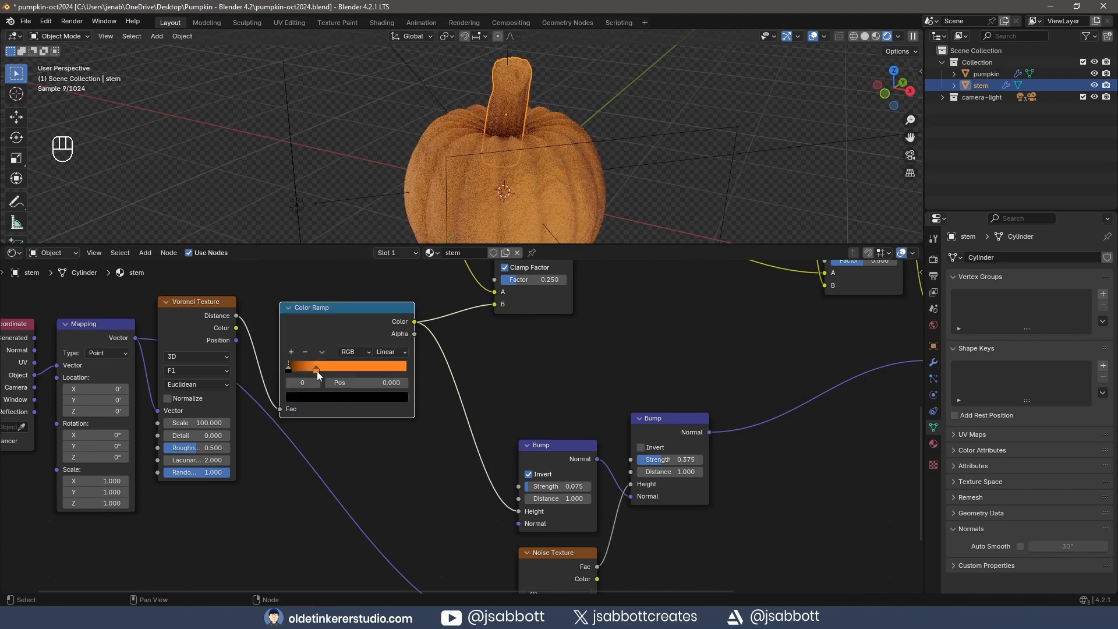
click(327, 397)
click(355, 346)
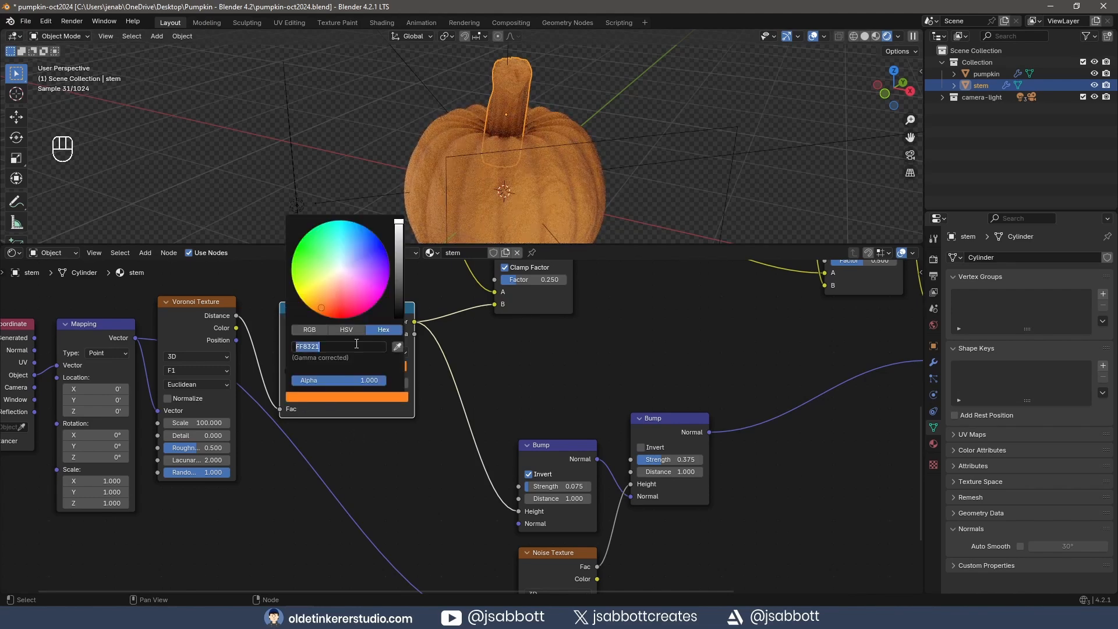
text(8B4820)
key(Return)
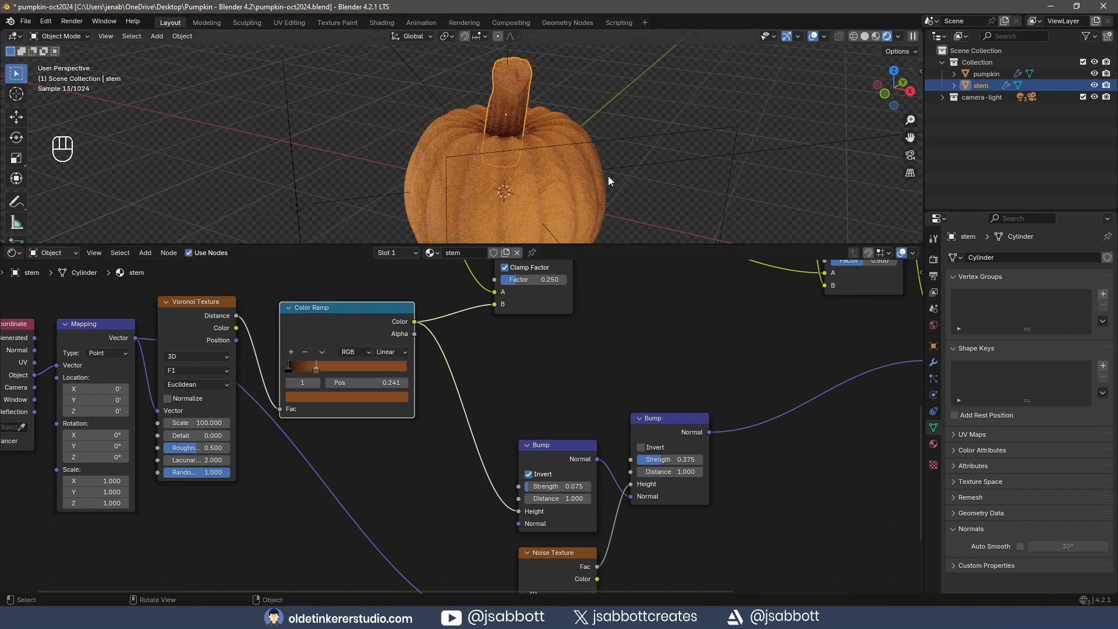
Recolor the orange stop of the Pointiness Color Ramp with the brown sampled from the Voronoi Color Ramp
scroll(587, 169, up, 1)
scroll(587, 169, up, 1)
mouse_move(574, 129)
shift+middle_down()
mouse_move(565, 173)
mouse_move(573, 148)
shift+middle_up()
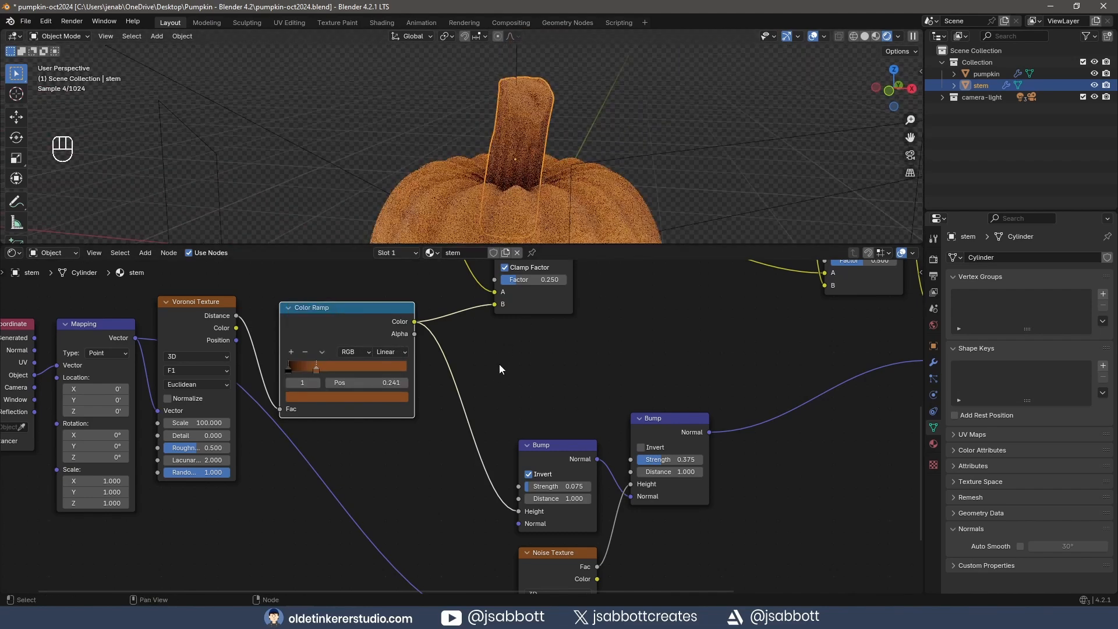
shift+middle_drag(630, 316, 567, 484)
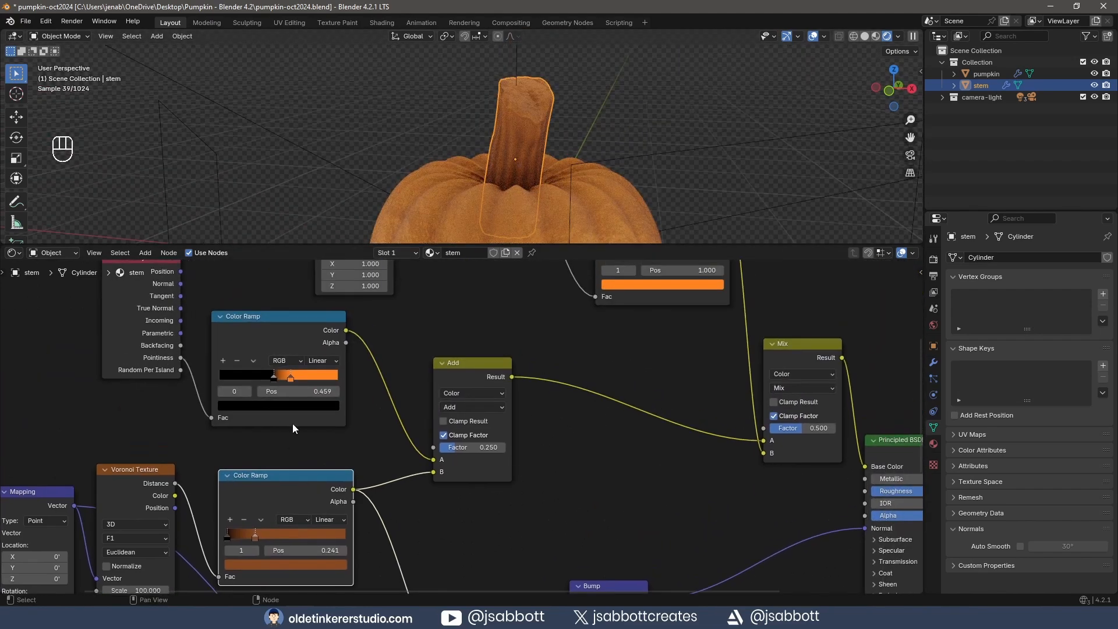
click(291, 377)
click(278, 406)
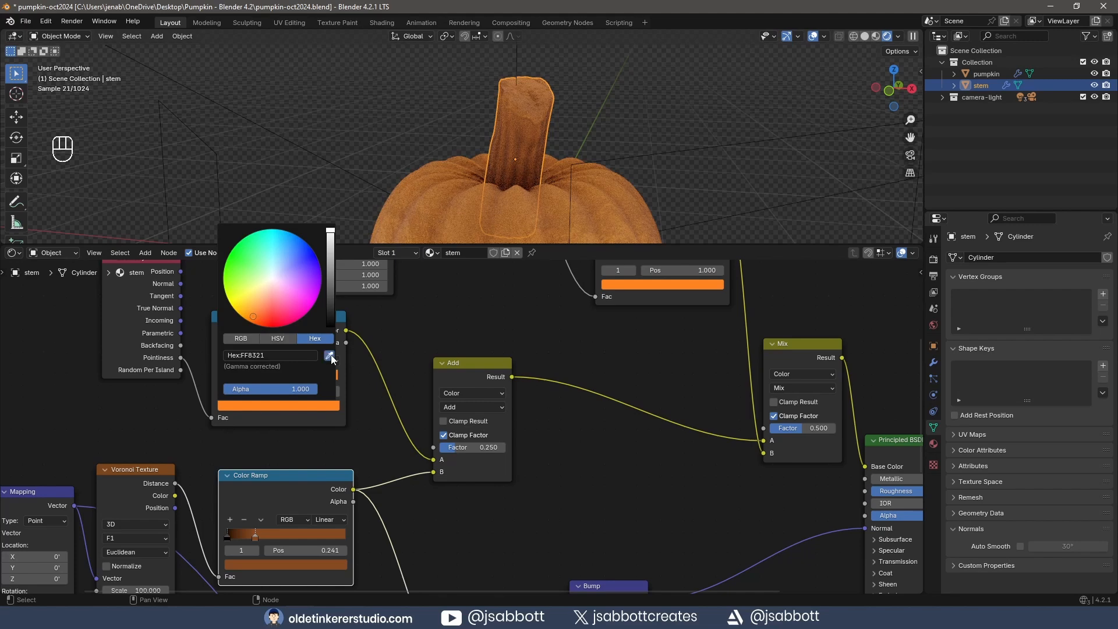
click(336, 358)
click(315, 558)
Recolor the orange stop of the gradient Color Ramp with the brown sampled from the Pointiness Color Ramp
shift+middle_drag(719, 260, 625, 342)
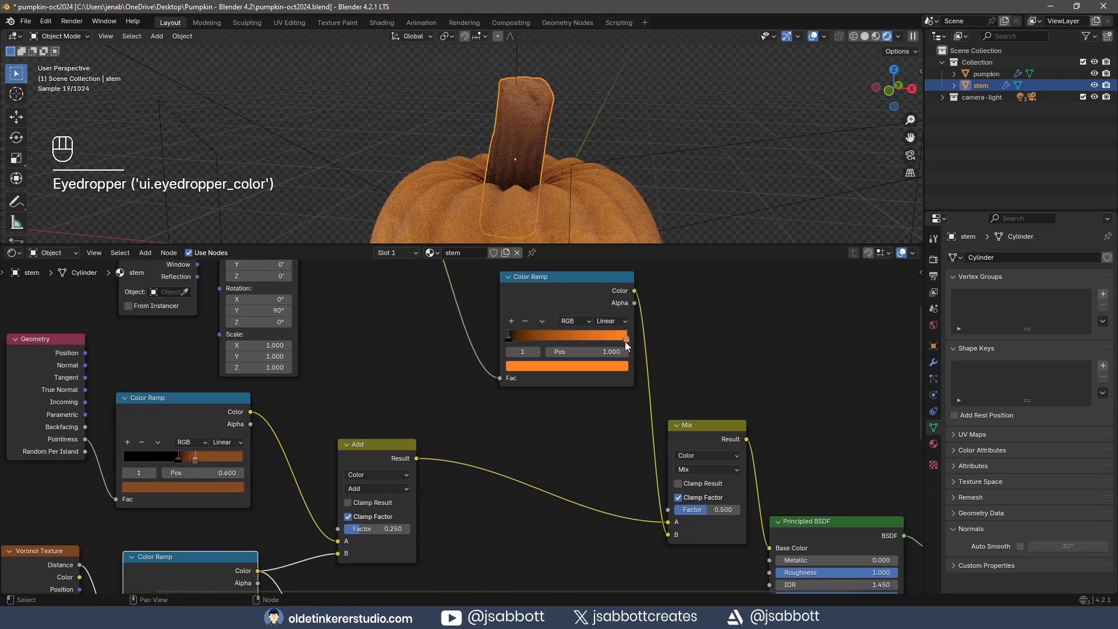
click(597, 366)
click(618, 318)
click(228, 485)
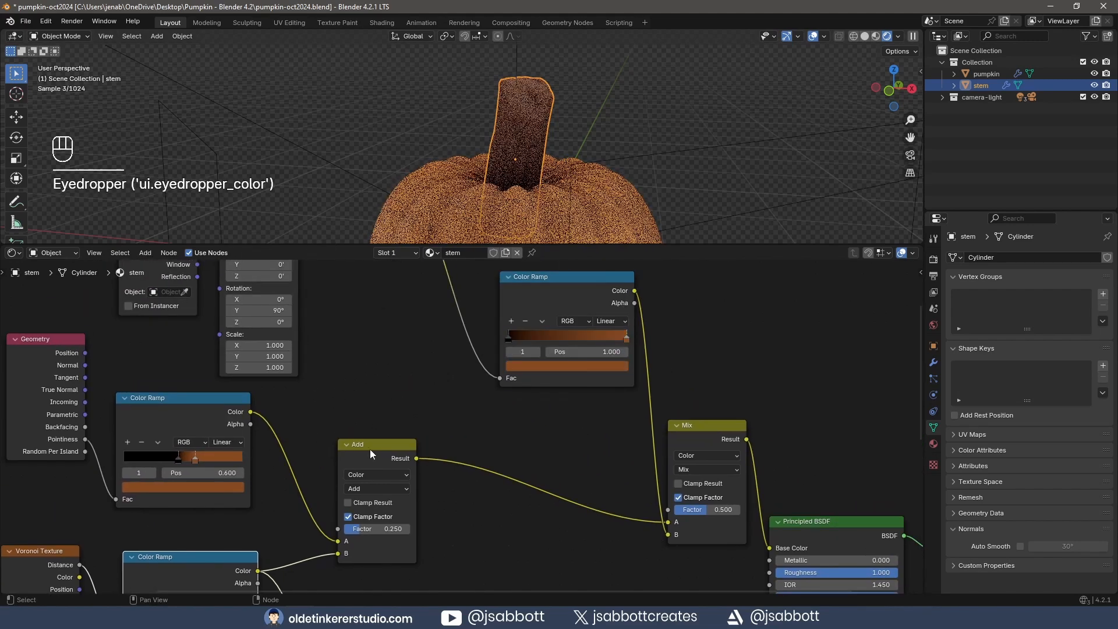
Delete the Voronoi Texture node and place a Noise Texture node in its spot between the Mapping and Color Ramp nodes
scroll(429, 358, down, 3)
click(365, 365)
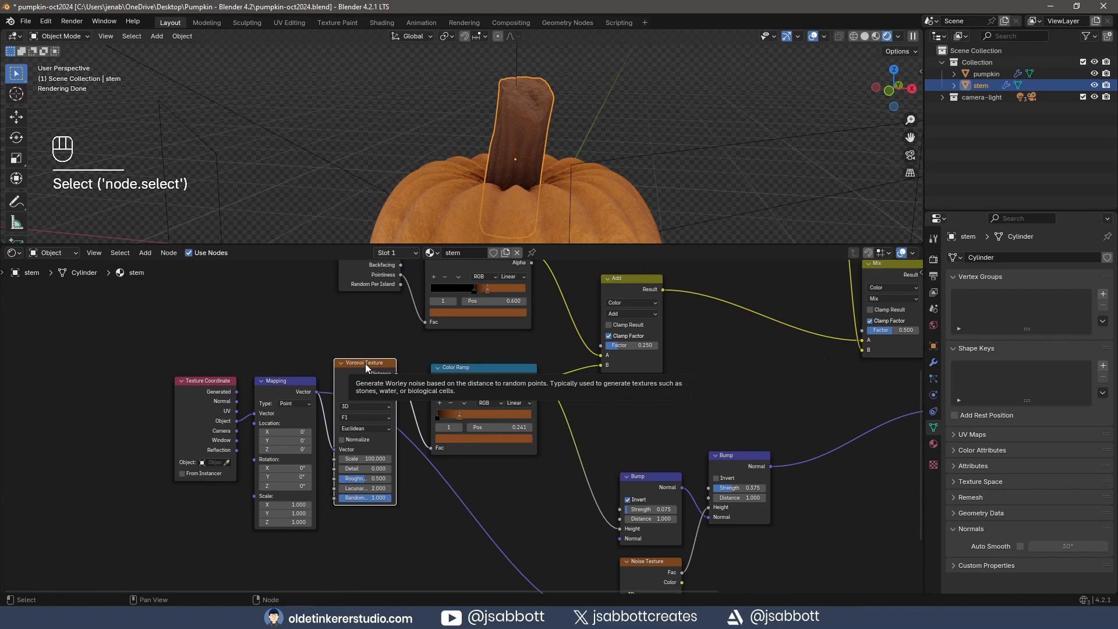
key(Delete)
key(shift+a)
mouse_move(365, 363)
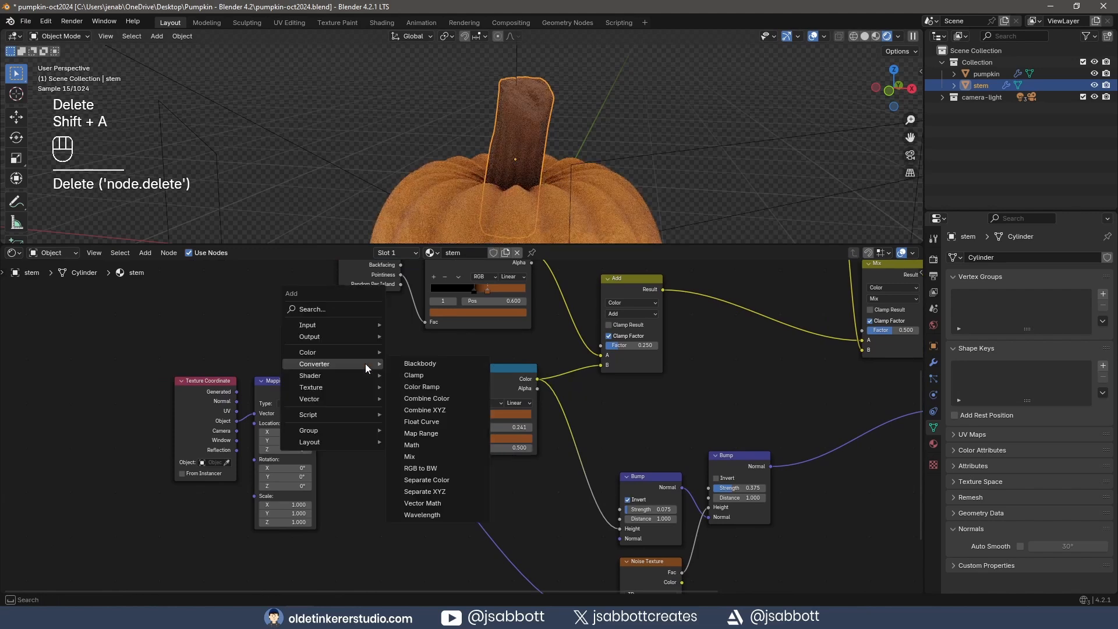
mouse_move(352, 385)
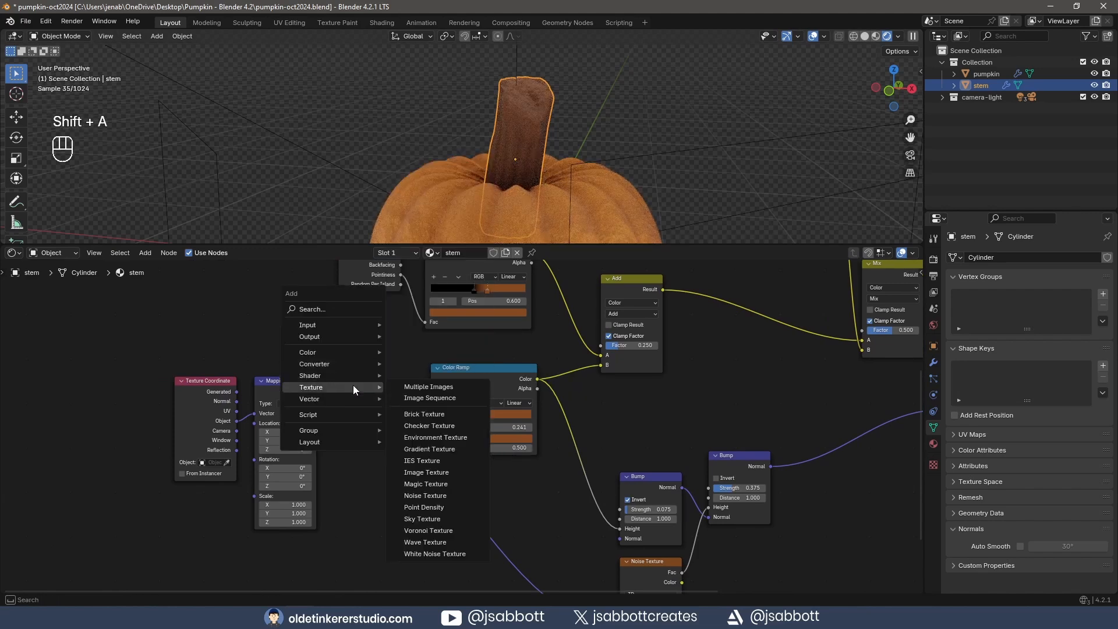
click(428, 496)
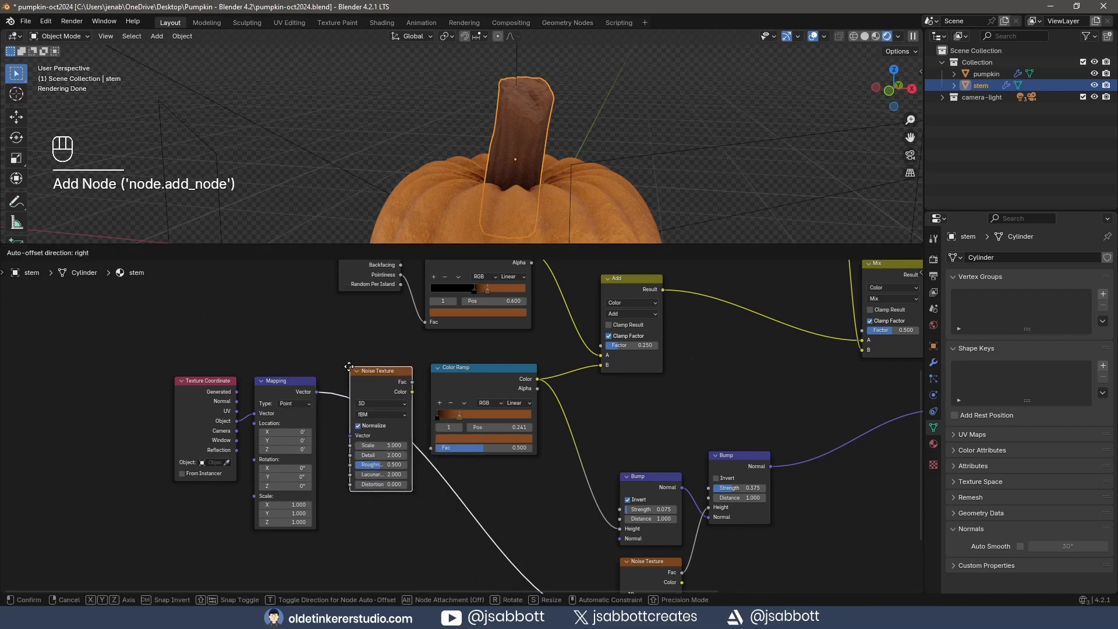
click(345, 367)
Connect the new Noise Texture's Fac to the Color Ramp's Fac, and the Mapping node's Vector to the bump Noise Texture's Vector
drag(408, 392, 422, 447)
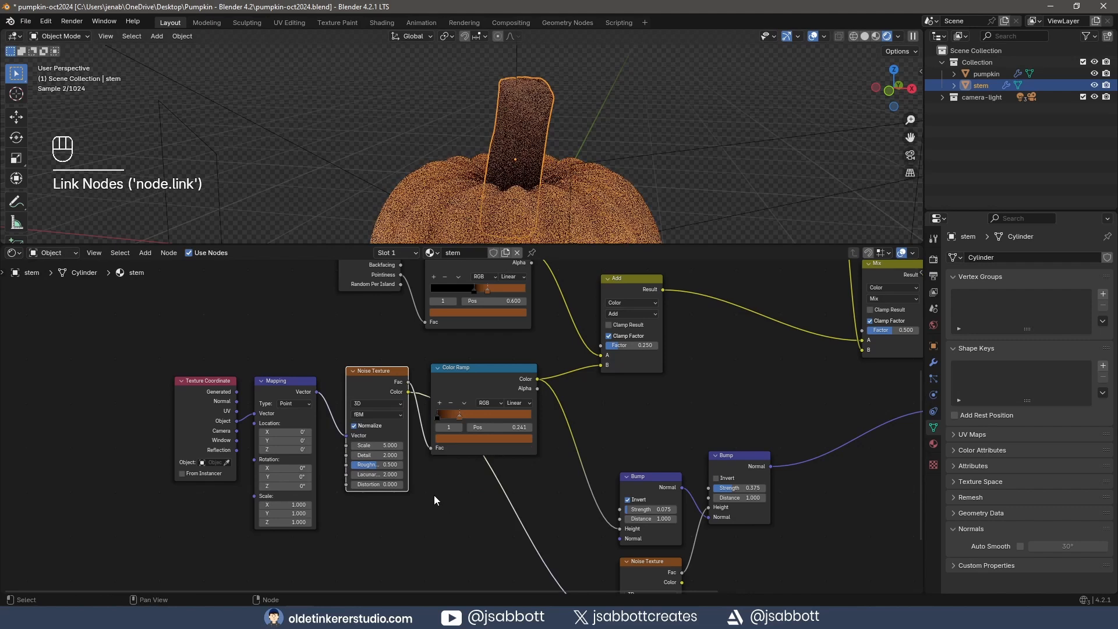
shift+middle_drag(446, 517, 385, 430)
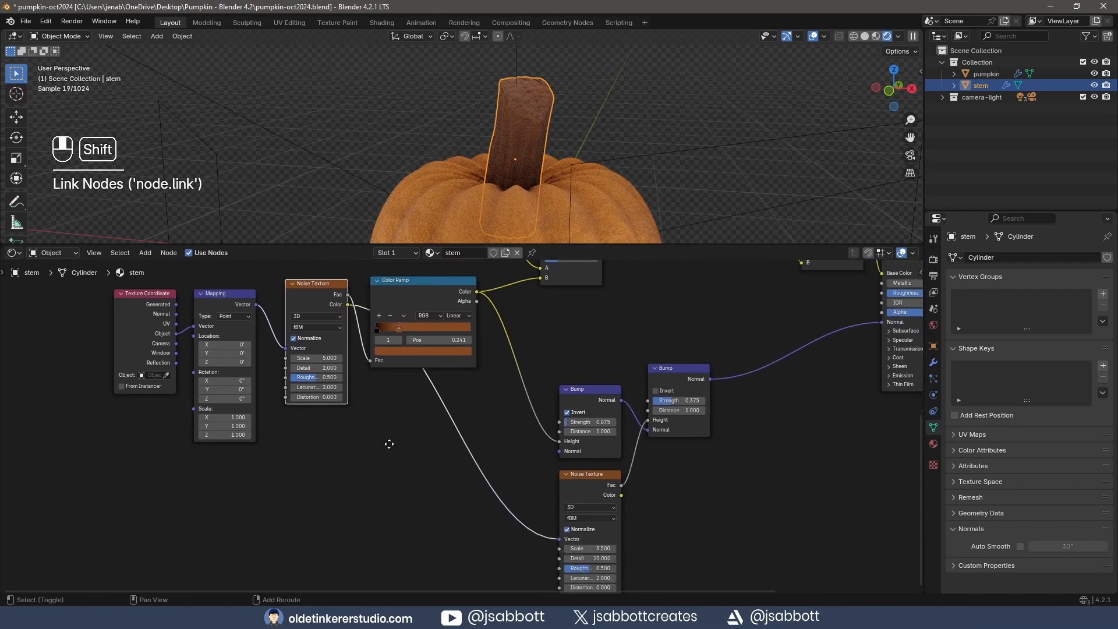
drag(255, 304, 559, 539)
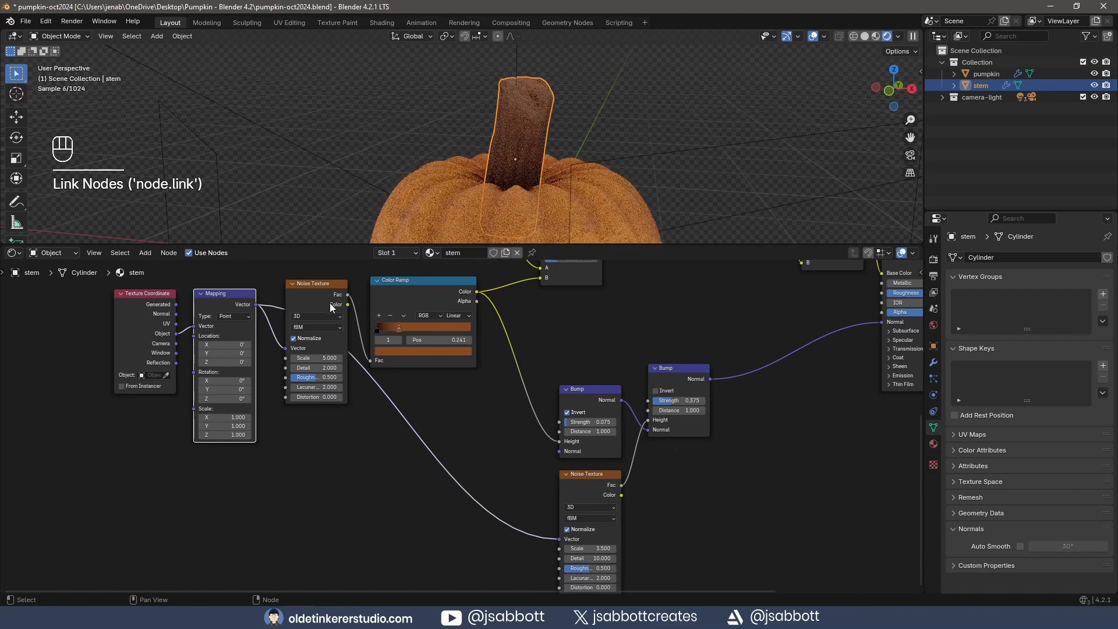
Set the Noise Texture's scale to 25 and add a stop between black and brown on its connected Color Ramp
shift+middle_drag(324, 296, 366, 391)
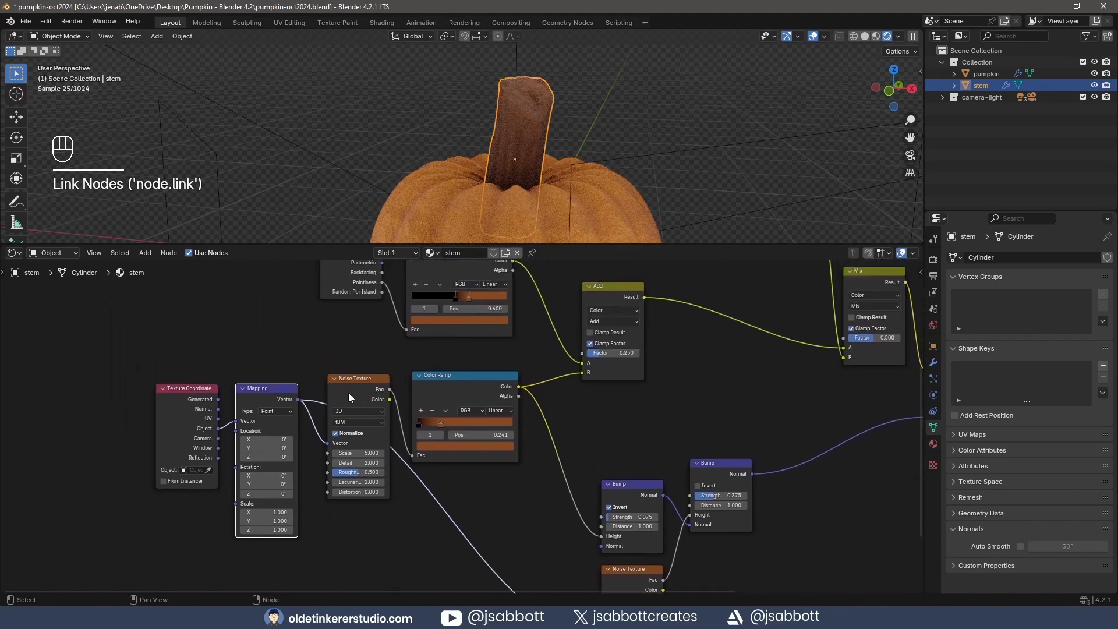
scroll(348, 392, up, 2)
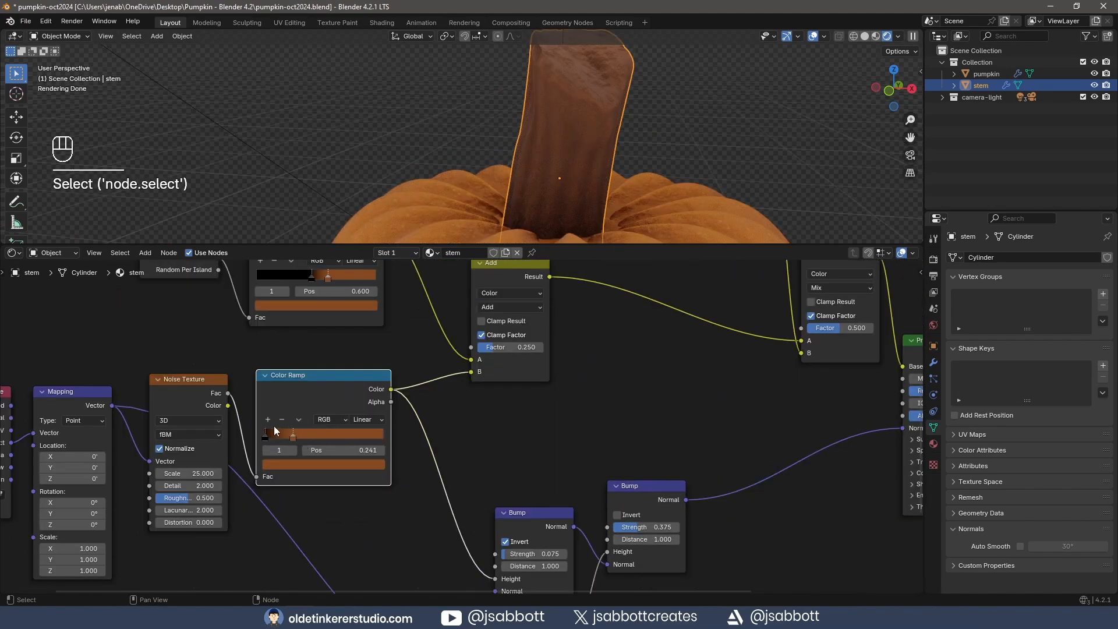
click(267, 420)
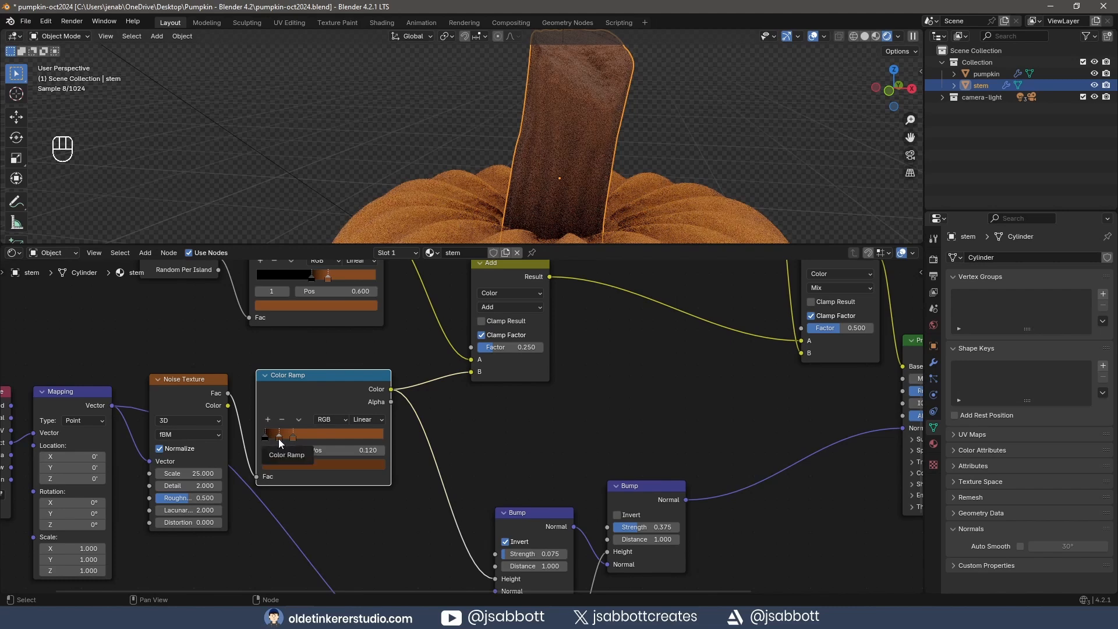
drag(267, 438, 276, 438)
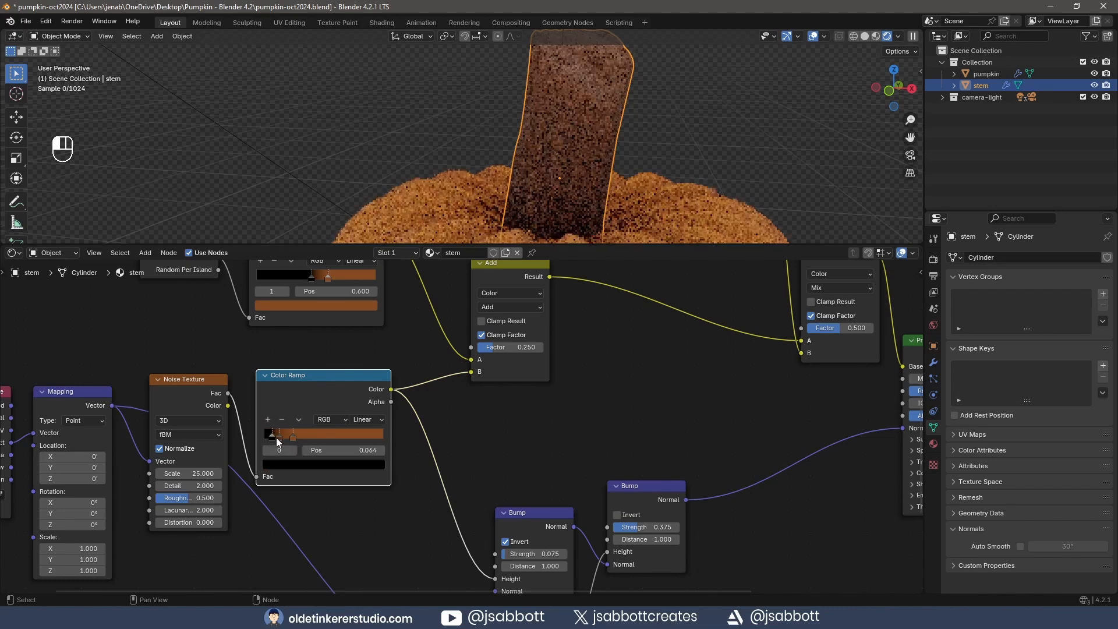
key(ctrl+z)
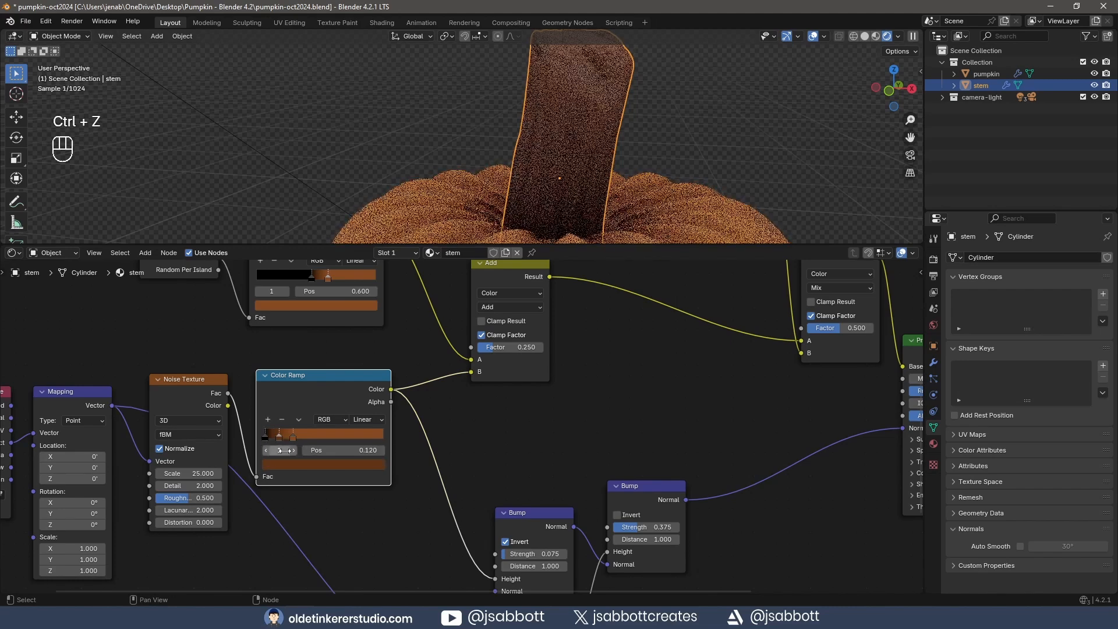
Recolor the new Color Ramp stop to hex 79A647 and move it to about 0.893, with the brown stop at about 0.459
click(295, 466)
click(321, 414)
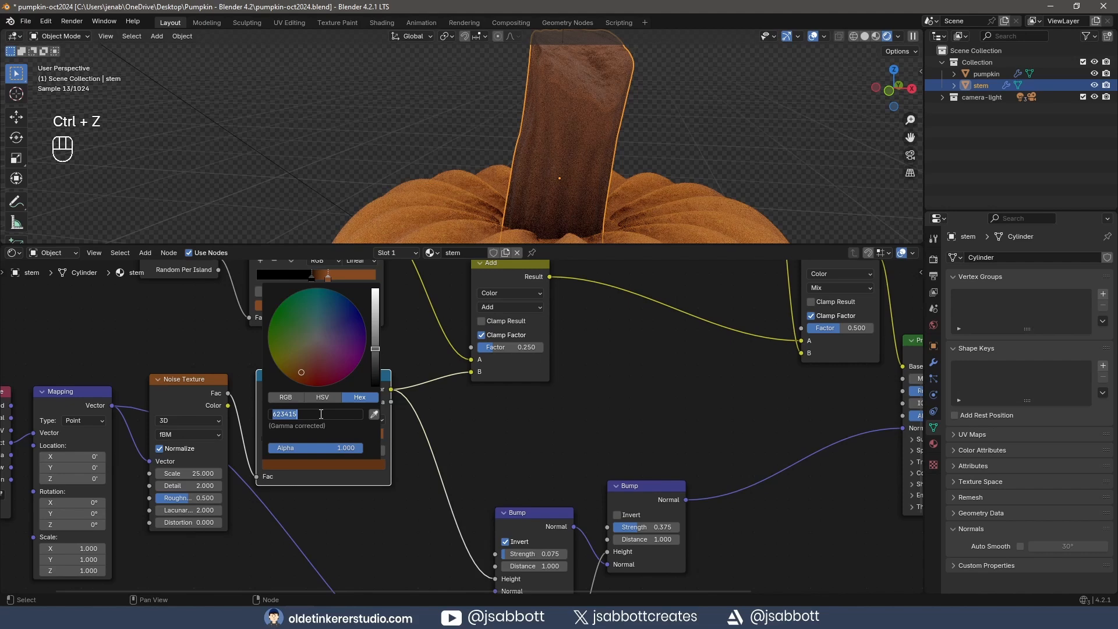
text(79a647)
key(Return)
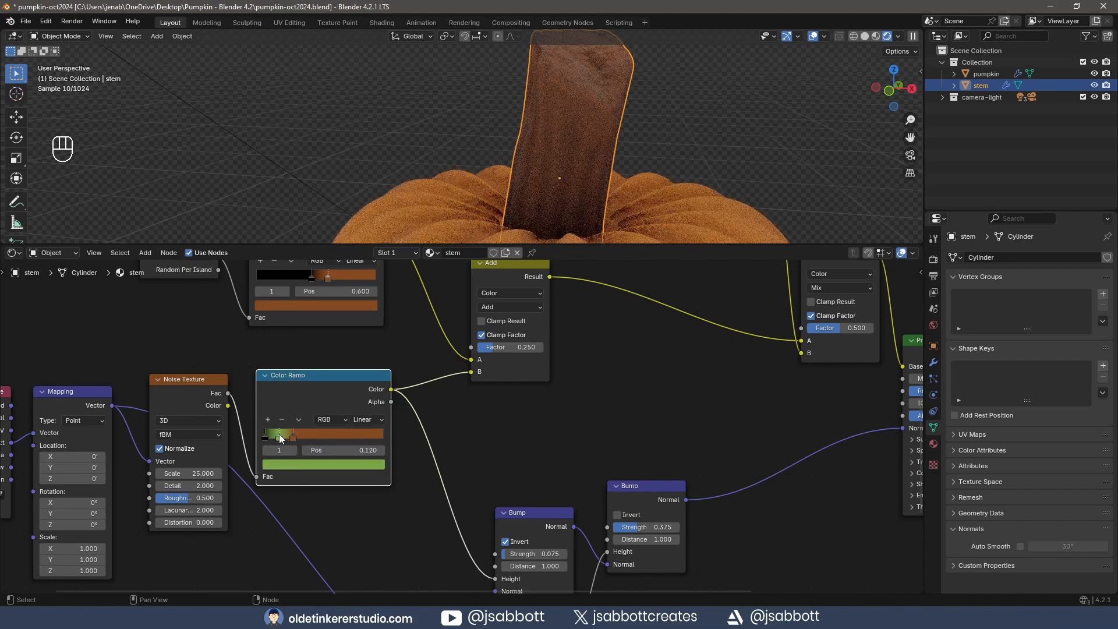
drag(279, 437, 374, 438)
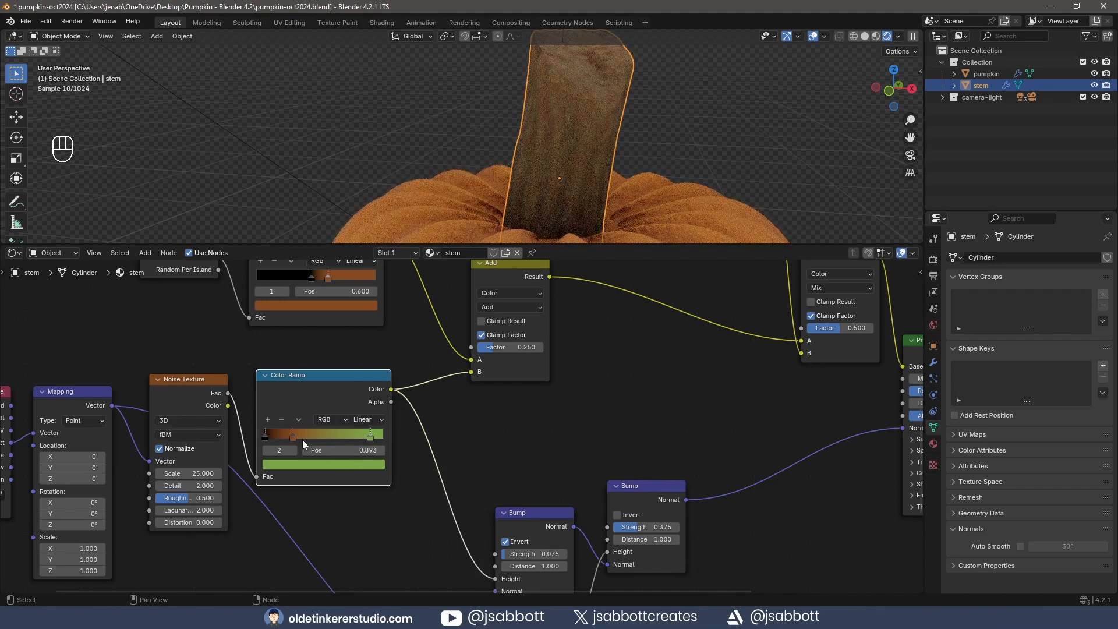
drag(291, 436, 313, 435)
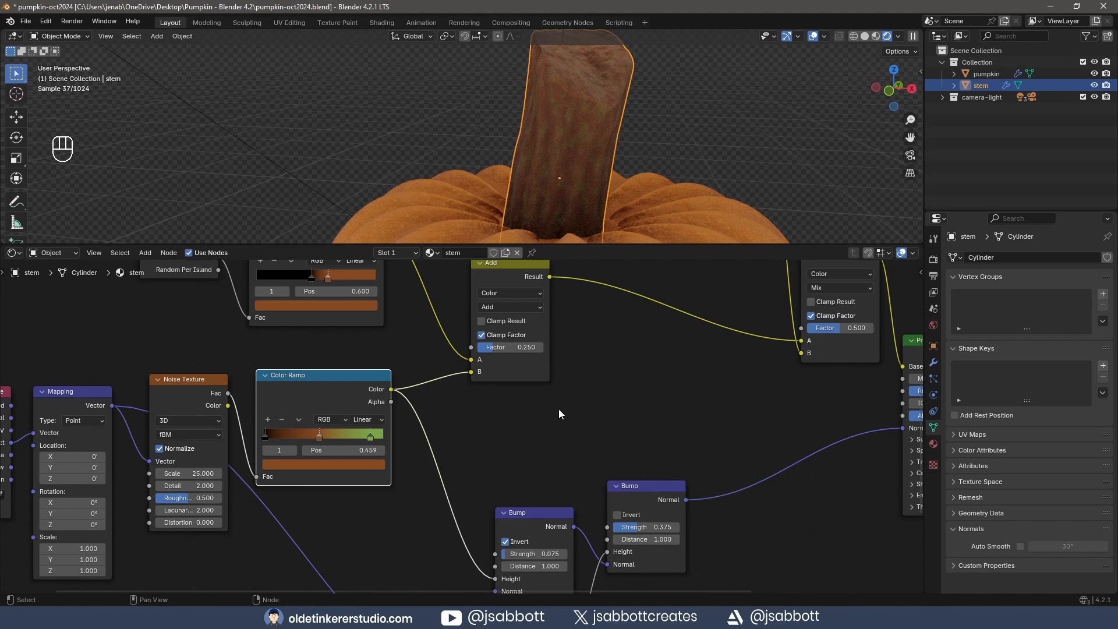
Set the strength of the inverted Bump node fed by the Color Ramp to 0.225
middle_drag(600, 350, 494, 394)
middle_drag(582, 469, 515, 400)
scroll(670, 106, up, 1)
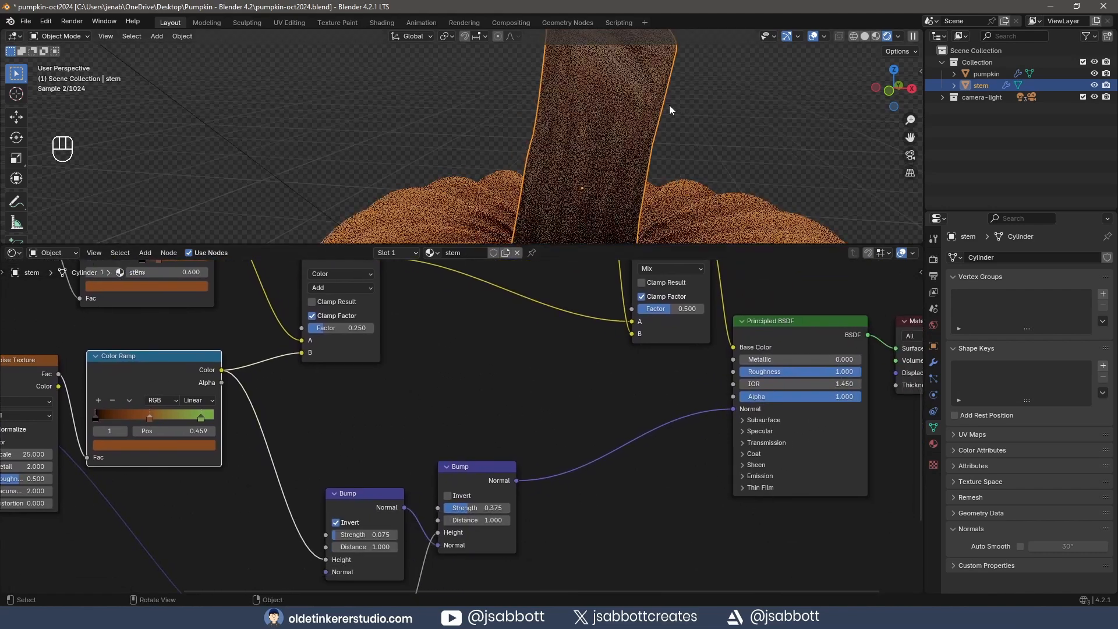
middle_drag(446, 410, 458, 368)
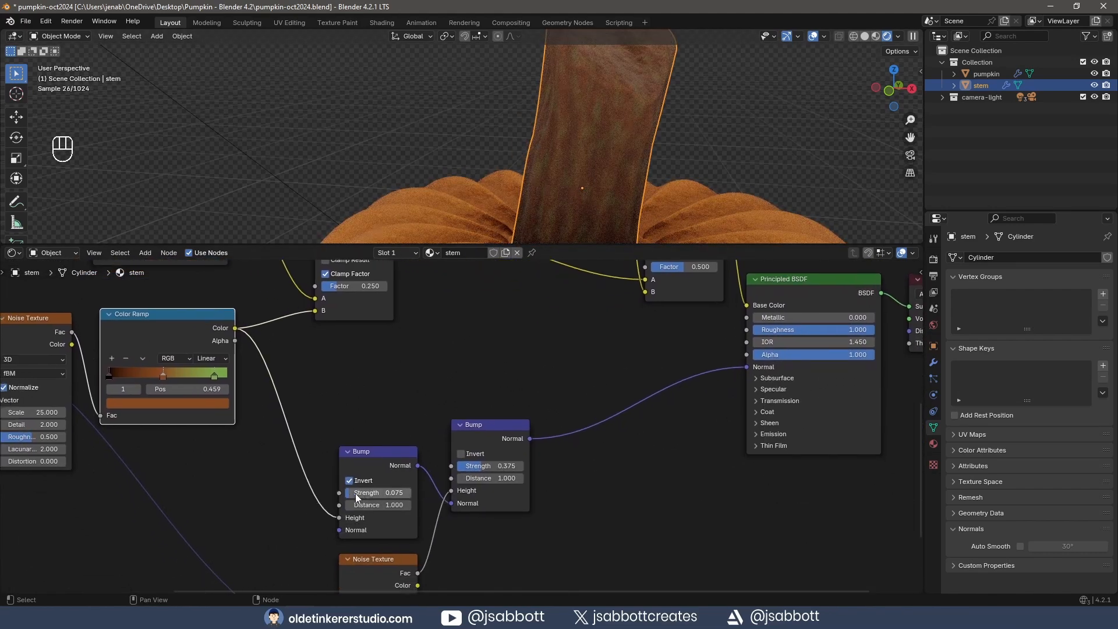
drag(357, 497, 396, 497)
click(384, 495)
text(.225)
key(Return)
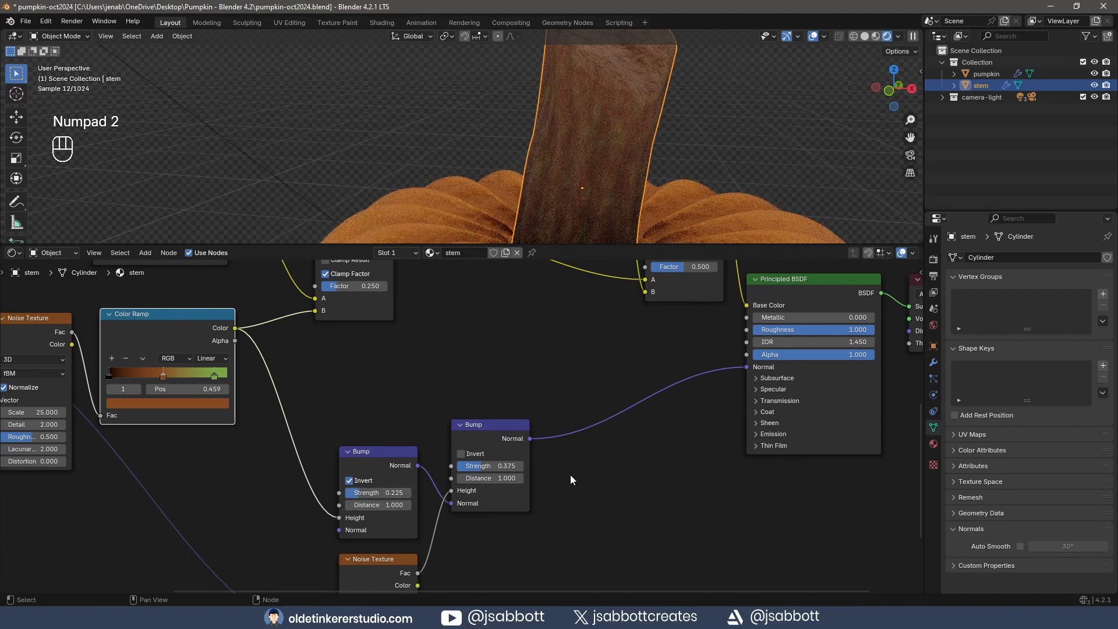
Set the scale of the Noise Texture feeding the second Bump node to 5 and show the whole node tree in a maximized node editor
shift+middle_drag(554, 543, 568, 421)
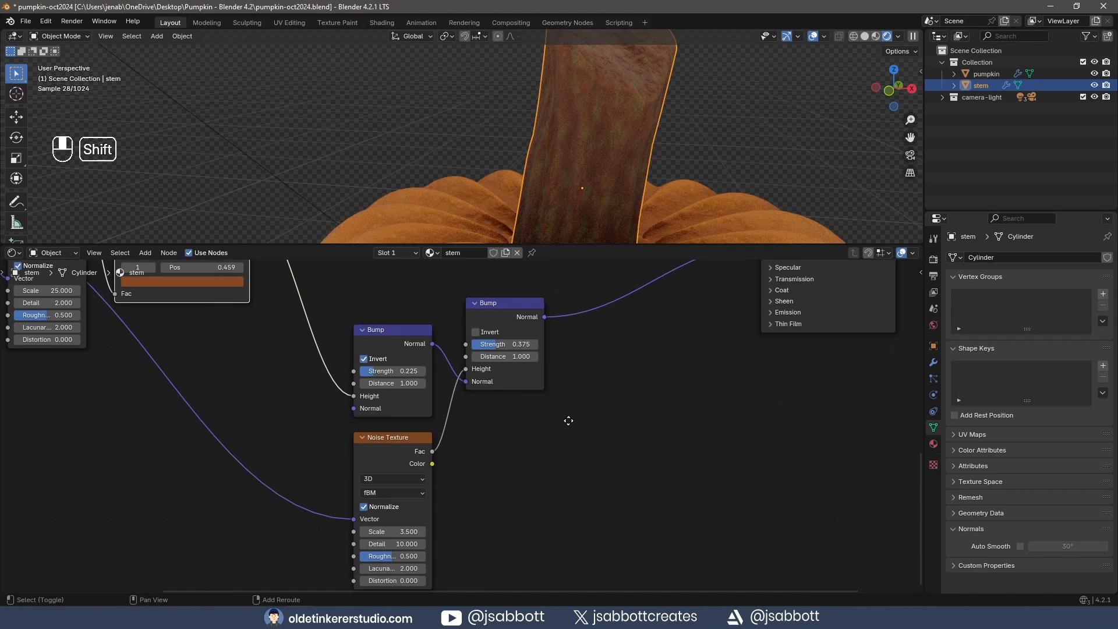
click(409, 531)
text(5)
key(Return)
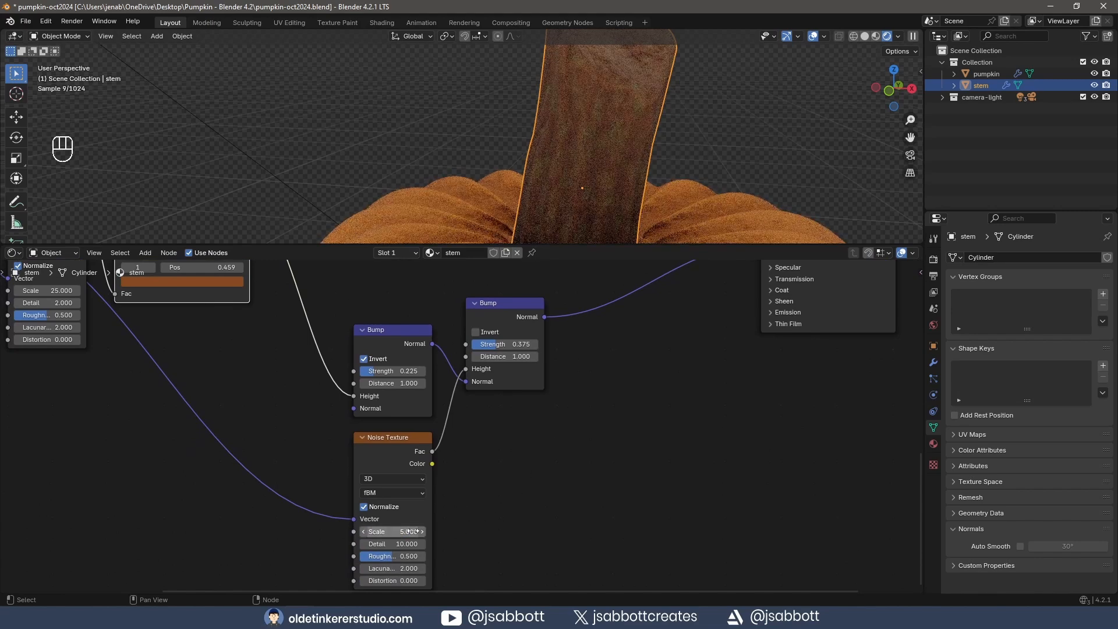
scroll(609, 457, down, 6)
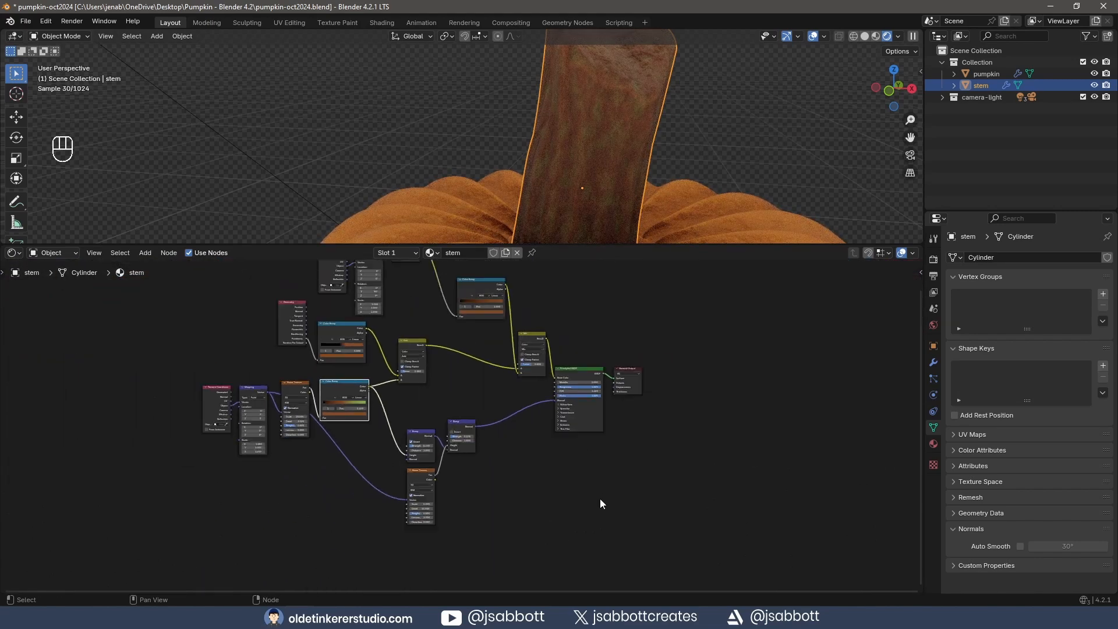
shift+middle_drag(601, 504, 587, 536)
key(ctrl+space)
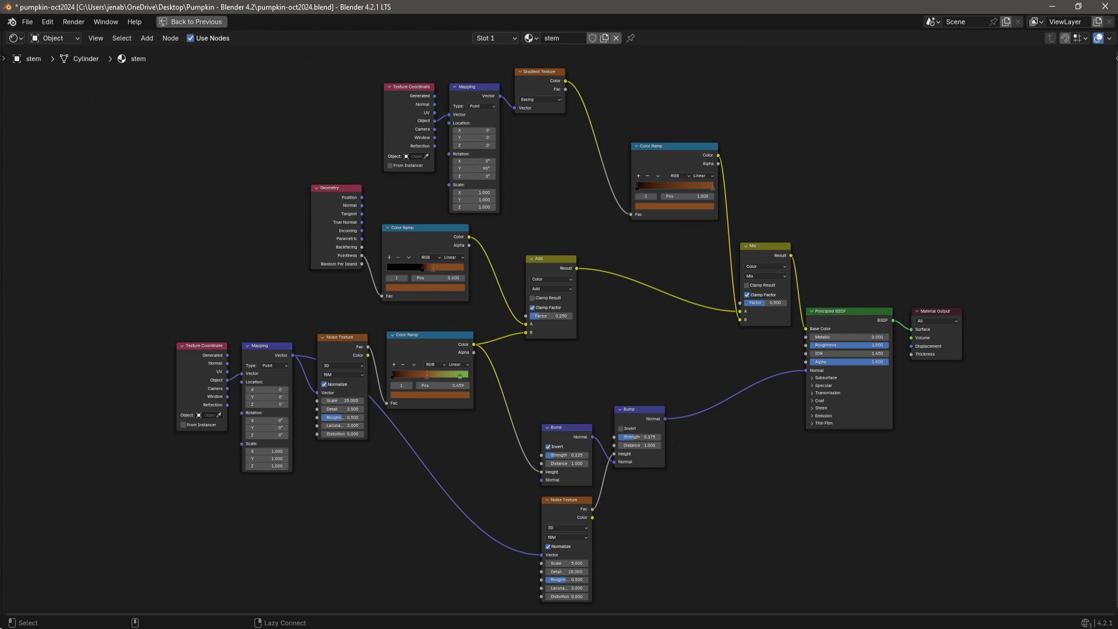